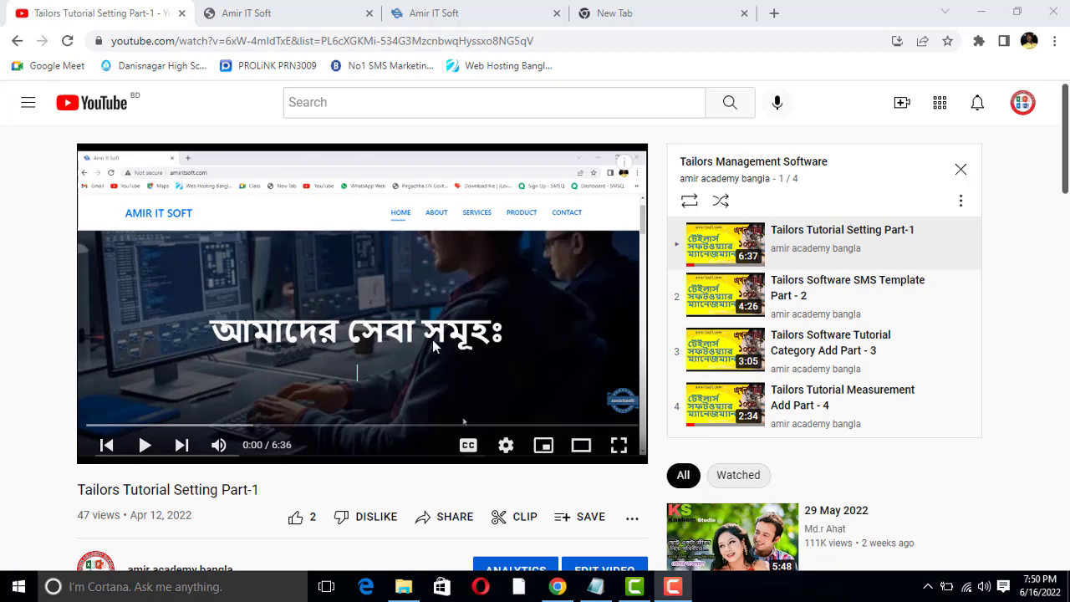
Examine the title and description of the Tailors Tutorial Setting Part-1 video
scroll(432, 340, down, 2)
scroll(431, 311, up, 2)
scroll(395, 355, down, 2)
drag(84, 336, 221, 332)
click(221, 332)
drag(94, 333, 164, 332)
click(164, 333)
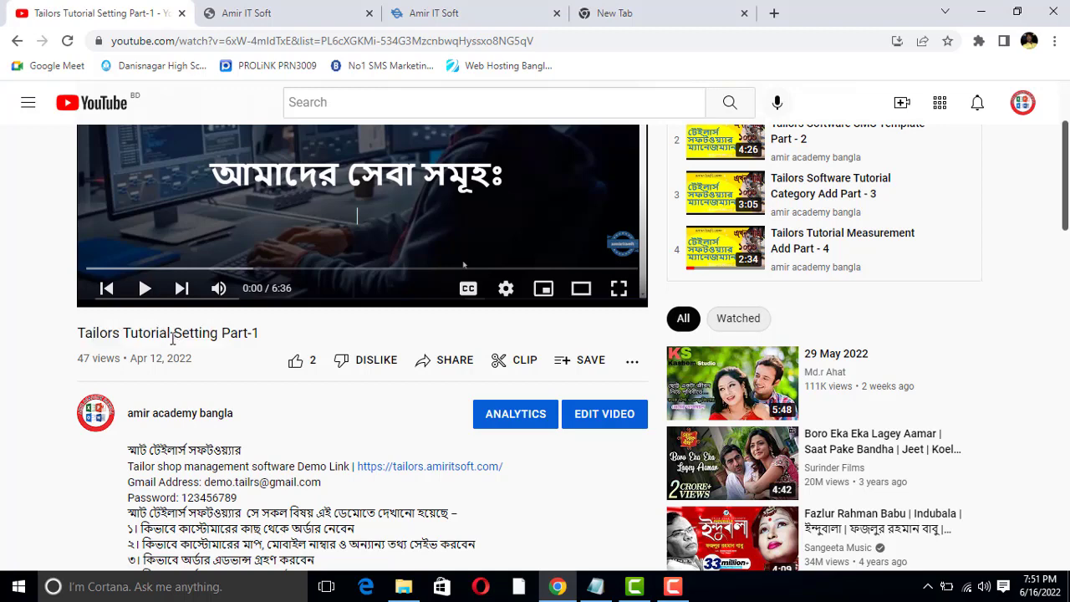
scroll(251, 334, up, 2)
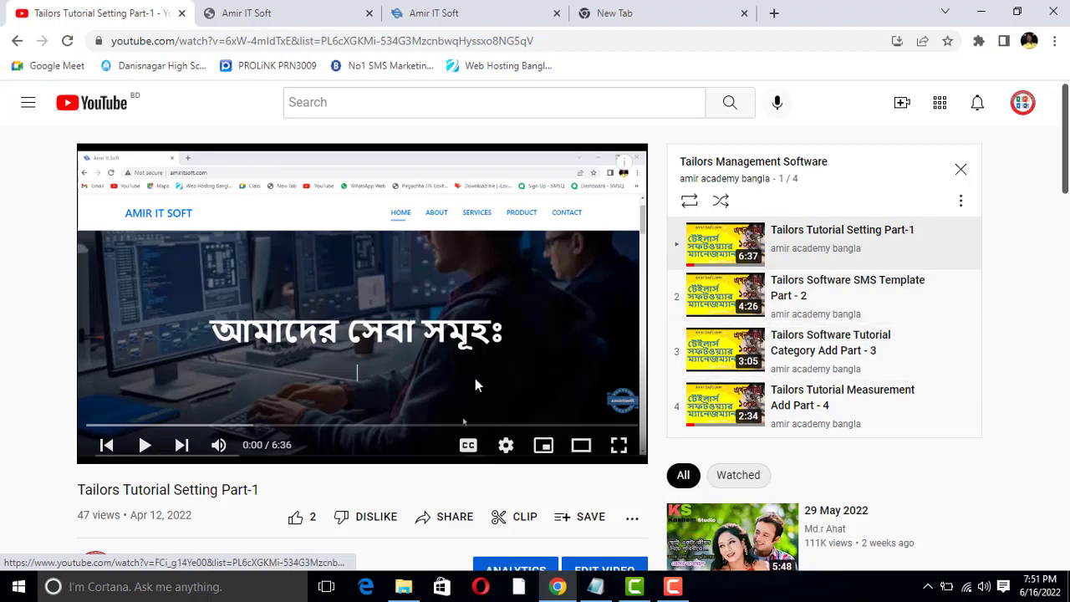
Review the feature list and the tailor shop software demo link in the video description
scroll(473, 380, down, 3)
scroll(320, 373, down, 1)
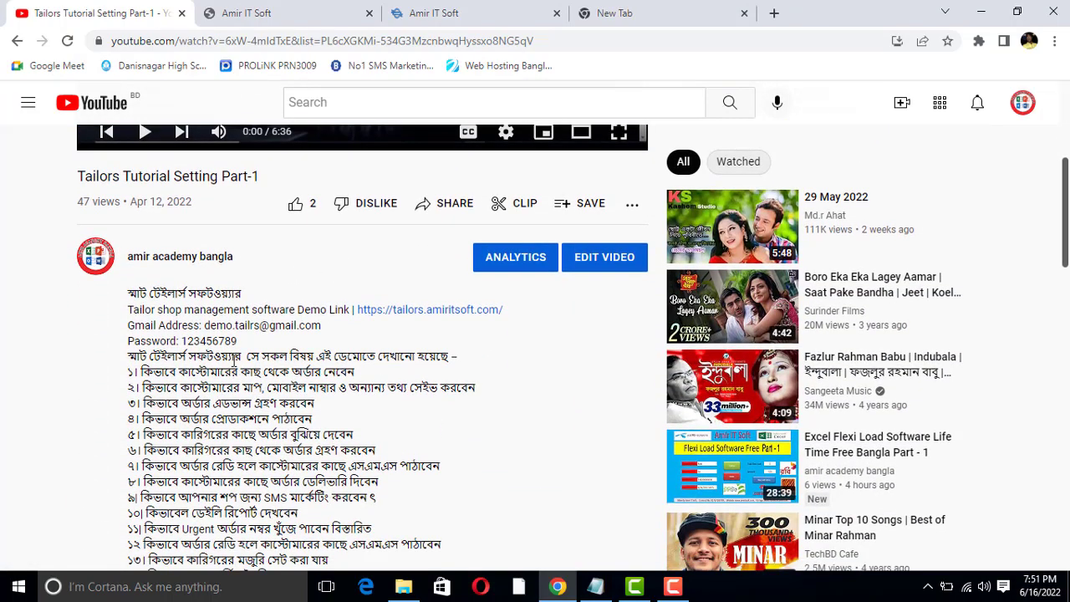
drag(235, 359, 250, 418)
click(246, 411)
scroll(240, 401, down, 4)
scroll(235, 368, up, 3)
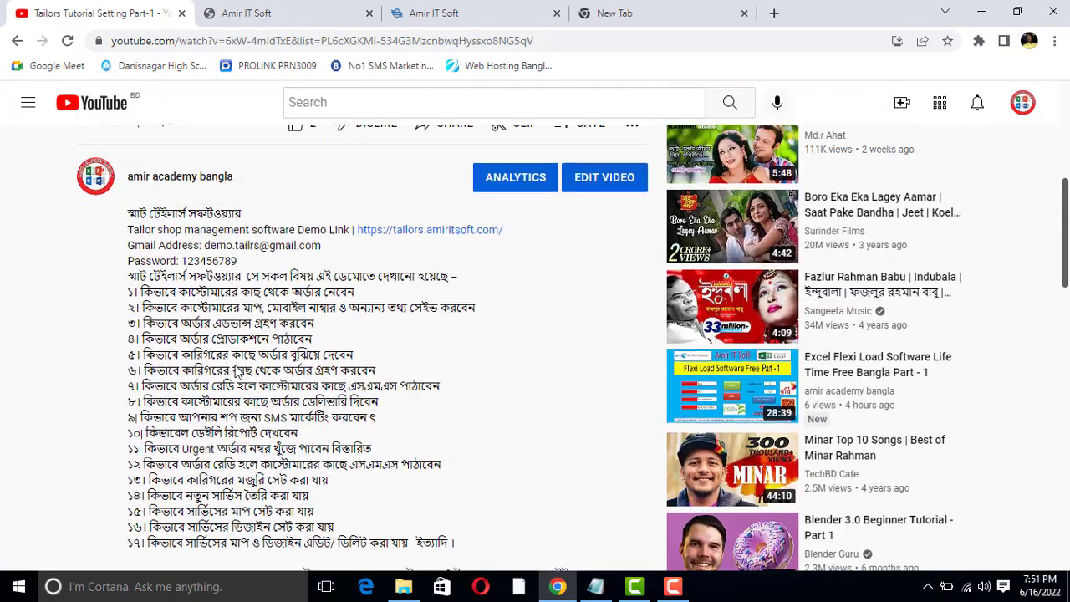
scroll(236, 369, up, 1)
drag(129, 309, 336, 311)
click(336, 311)
right_click(411, 310)
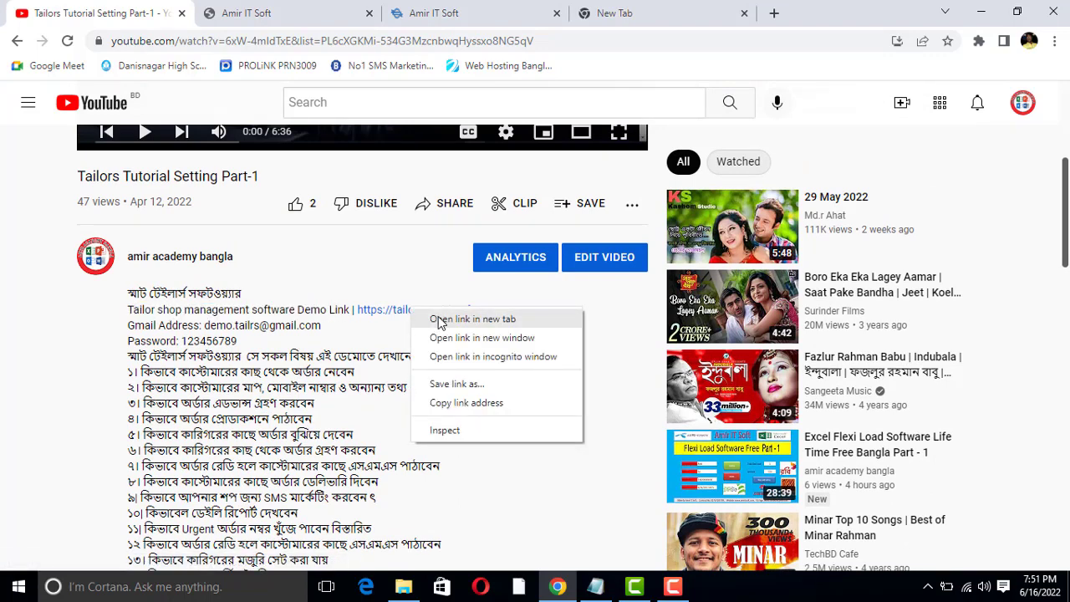
click(242, 331)
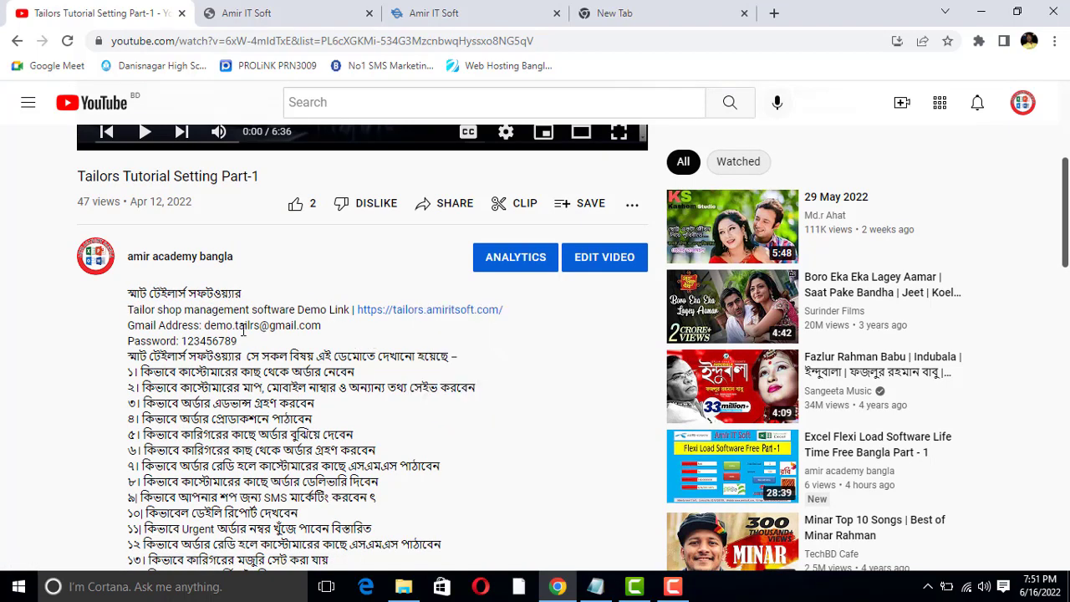
Review the demo login e-mail and password lines below the demo link in the video description
drag(207, 324, 319, 325)
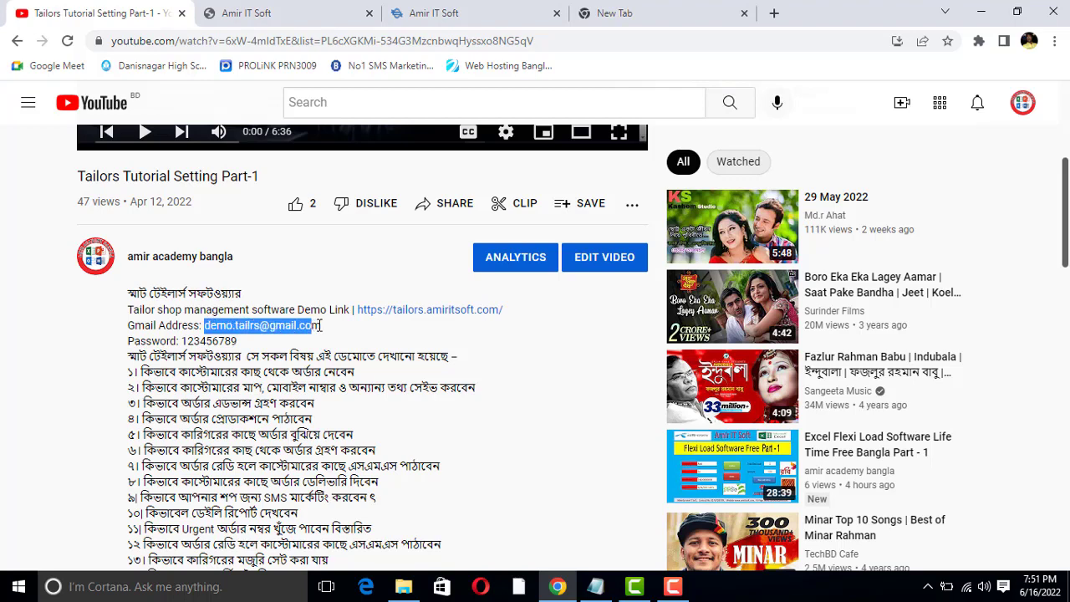
click(212, 336)
double_click(212, 337)
click(218, 331)
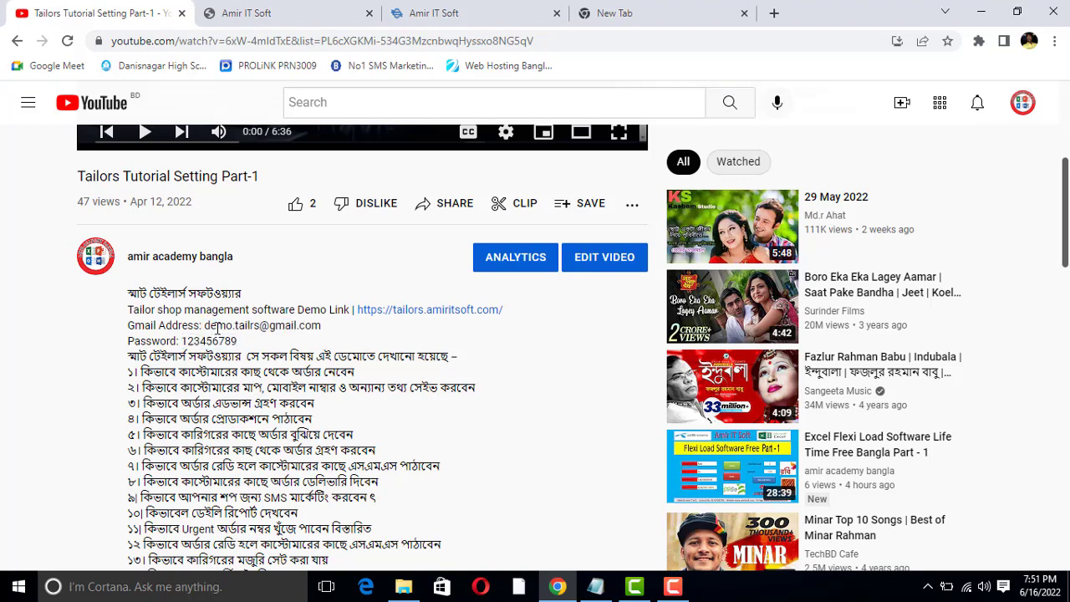
triple_click(226, 325)
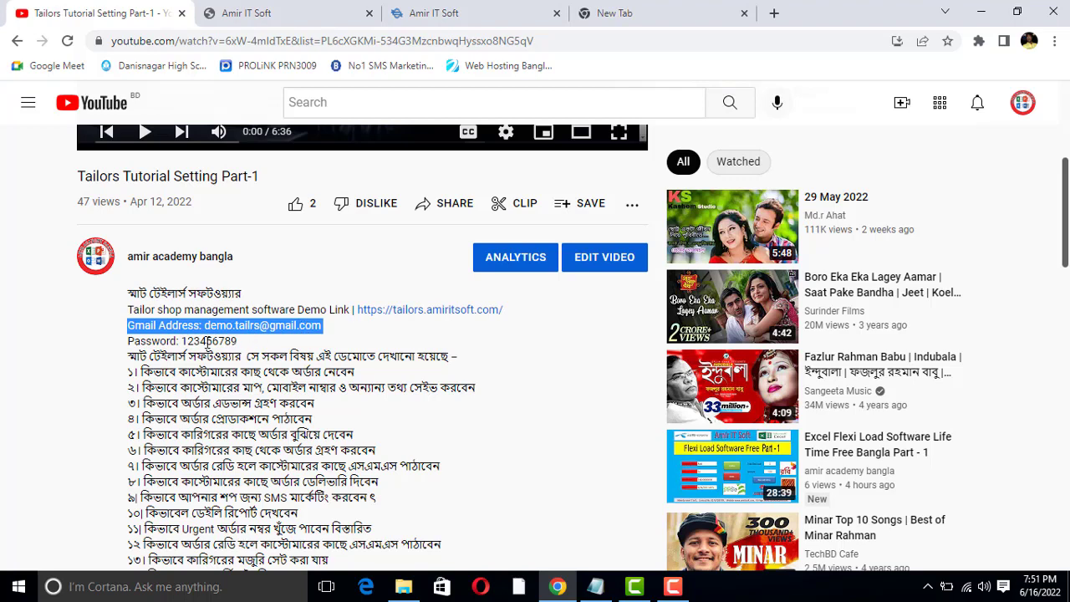
double_click(227, 341)
click(229, 337)
triple_click(230, 328)
click(241, 308)
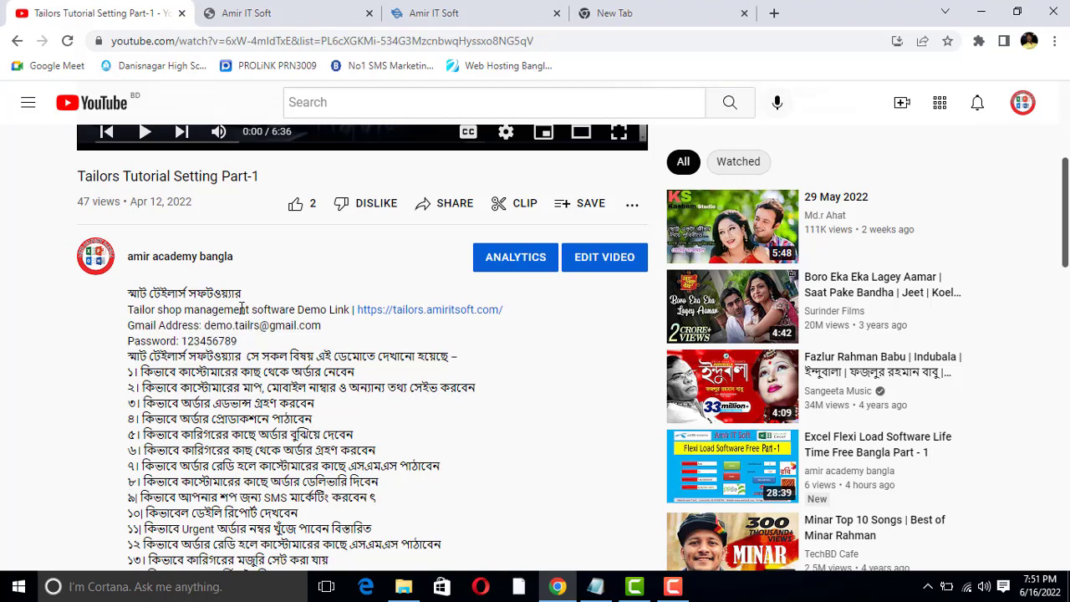
drag(185, 309, 301, 311)
click(265, 305)
double_click(235, 311)
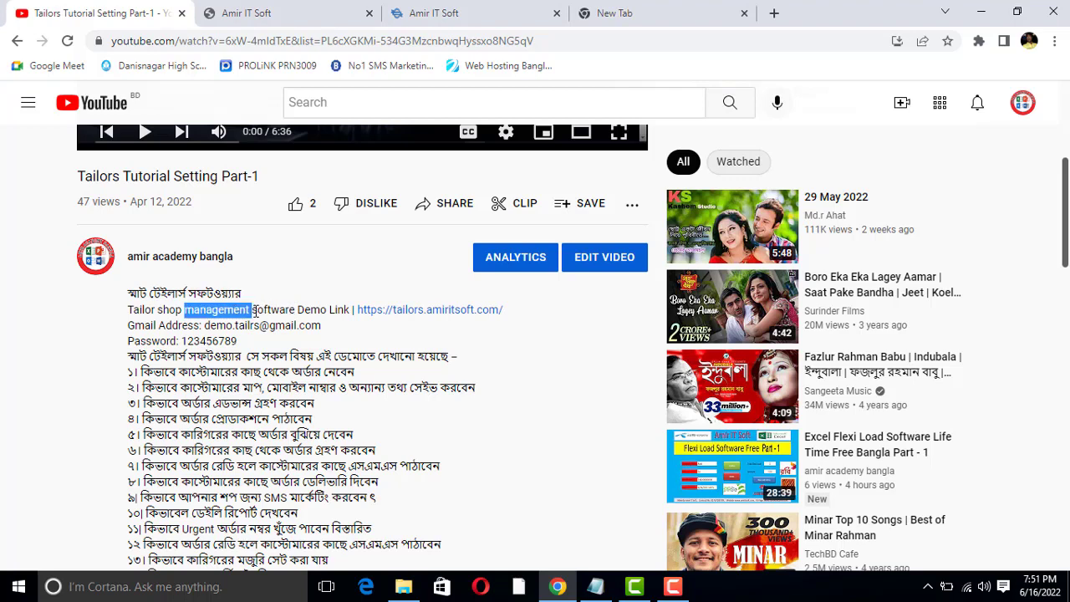
click(258, 310)
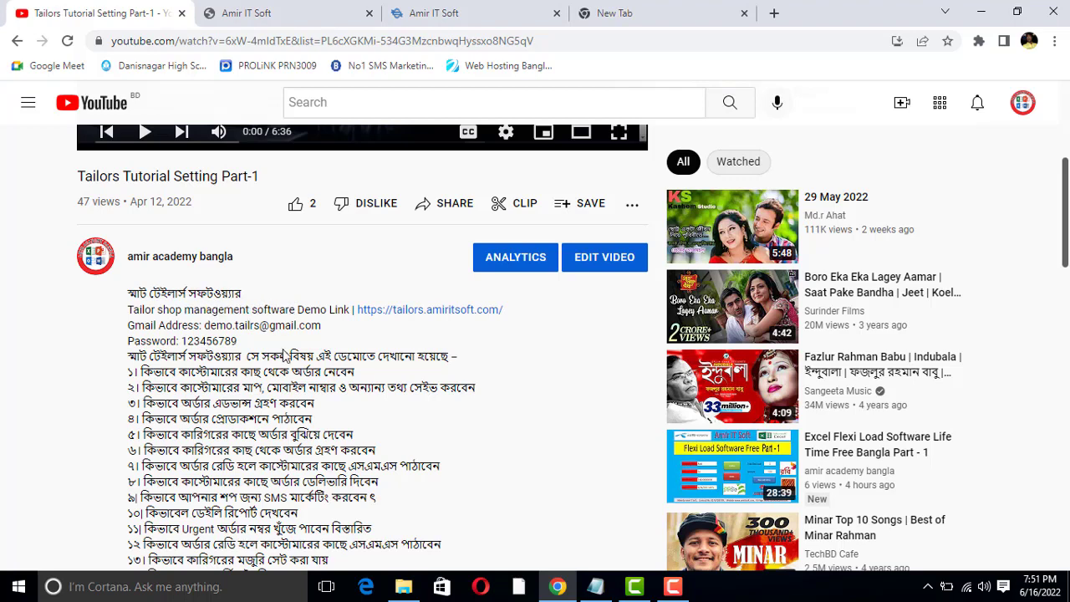
double_click(232, 309)
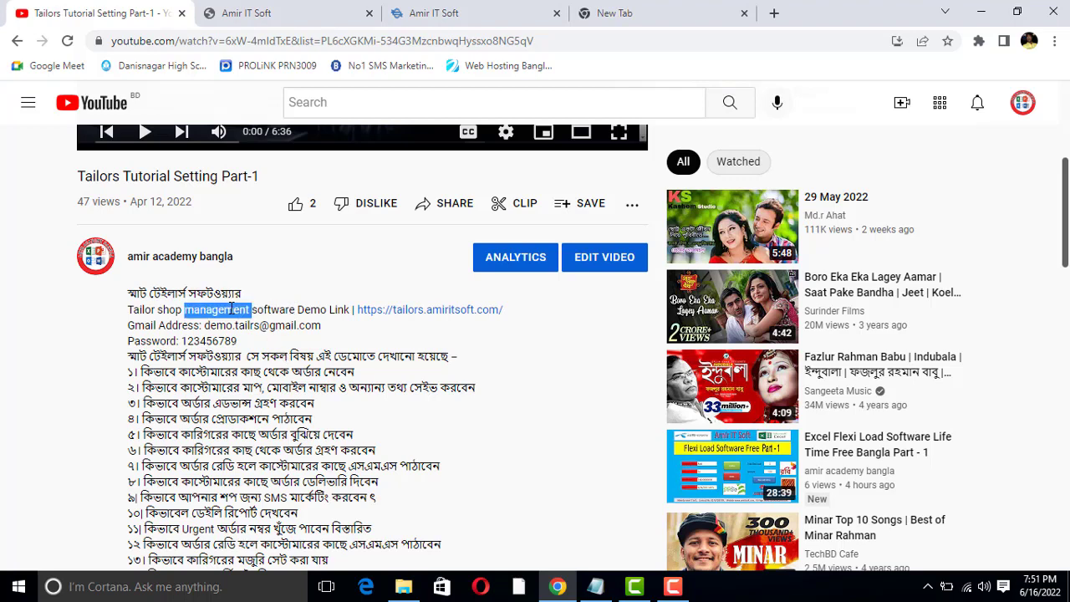
click(267, 310)
scroll(280, 361, up, 2)
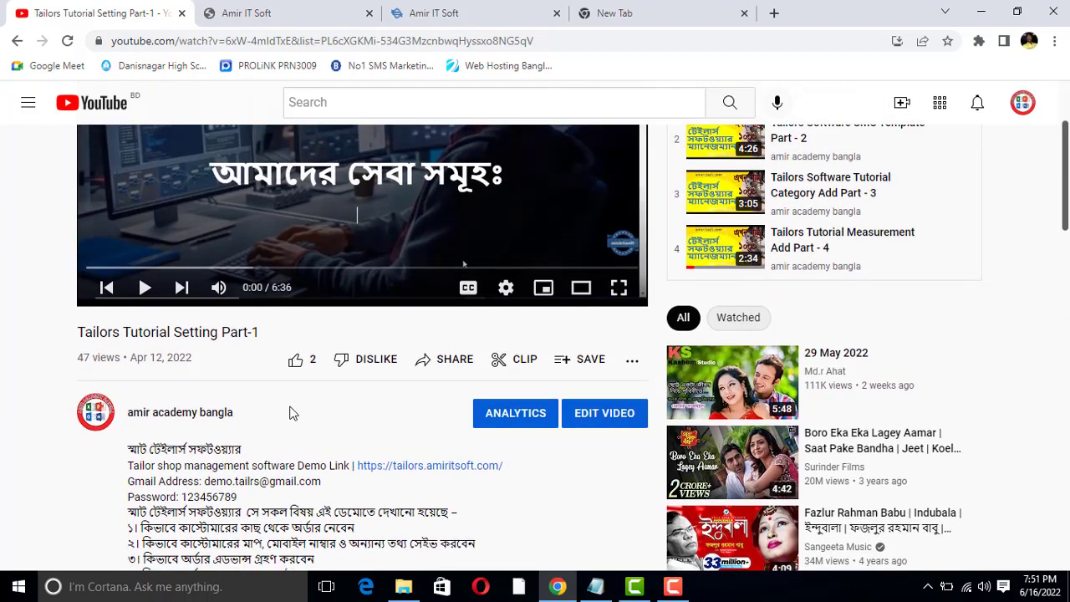
scroll(291, 409, down, 1)
scroll(251, 412, up, 2)
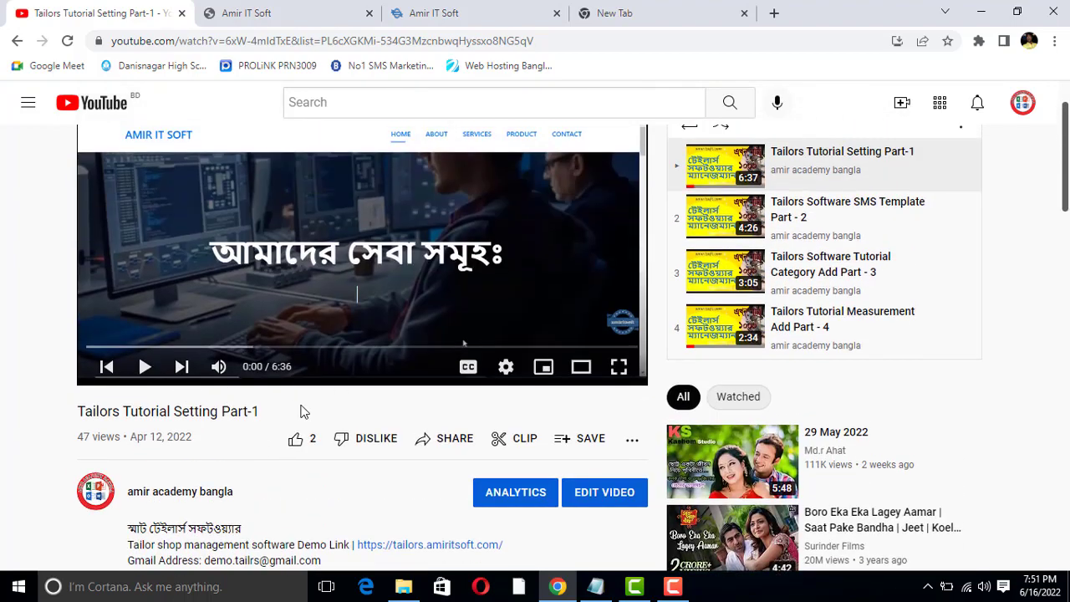
scroll(300, 434, up, 1)
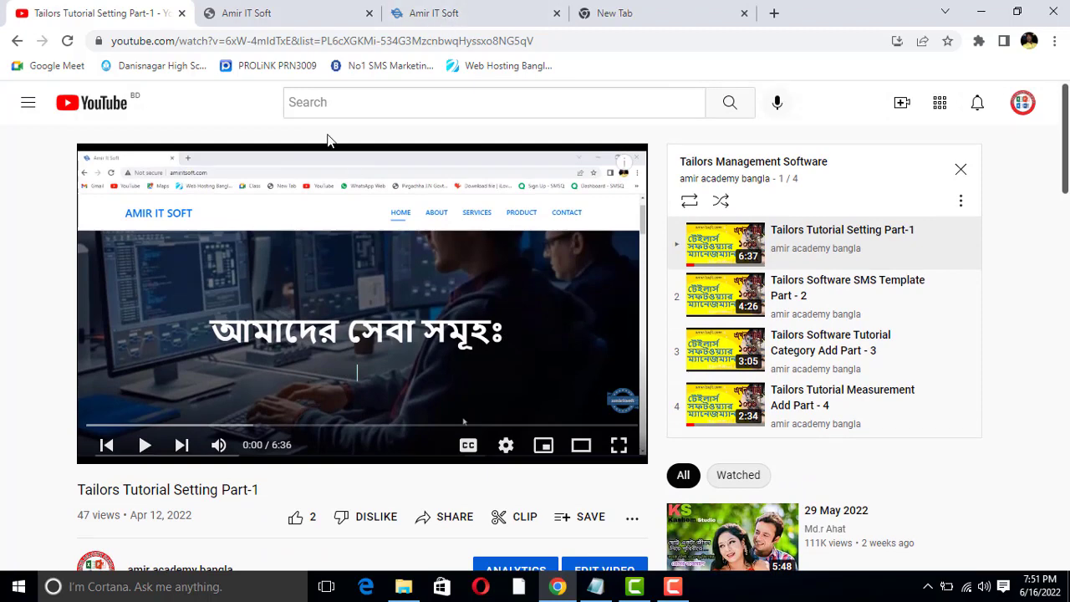
Switch to the Demo Tailors web application, log out, and log back in with the prefilled demo credentials
click(287, 9)
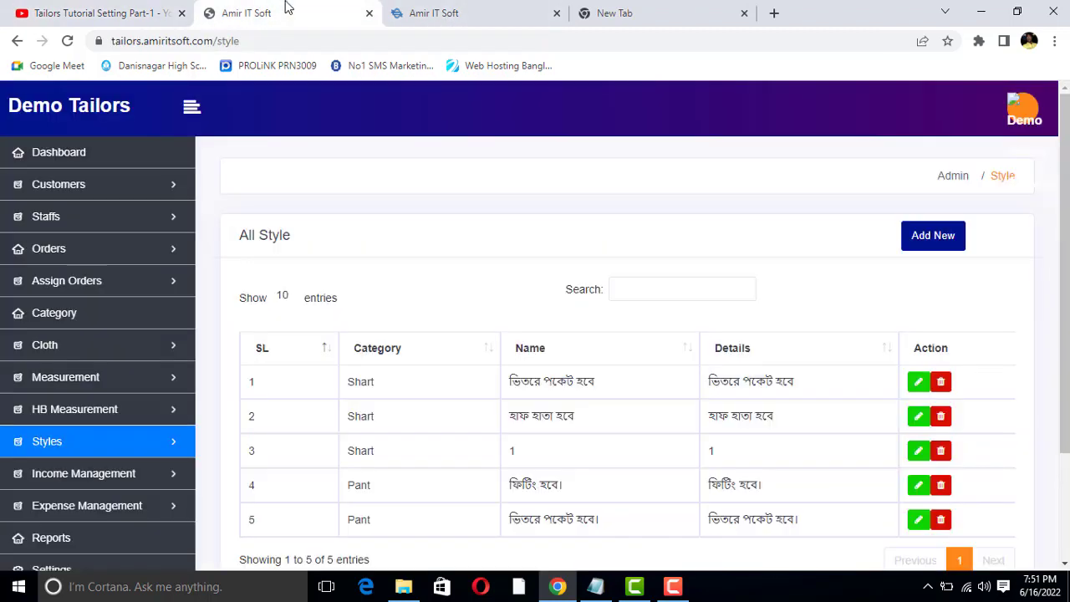
click(1011, 124)
click(948, 203)
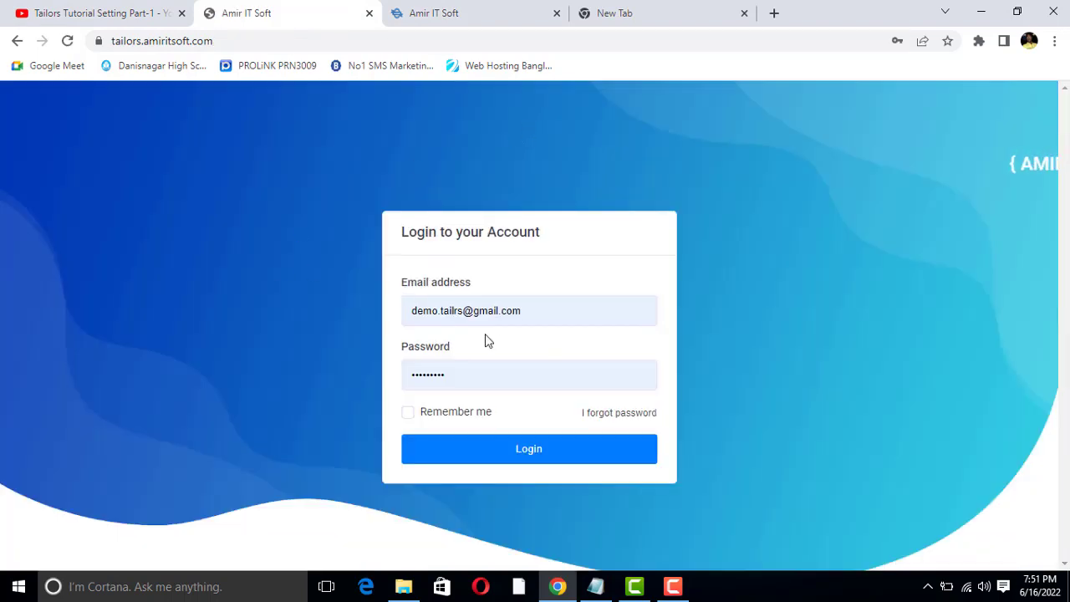
click(468, 460)
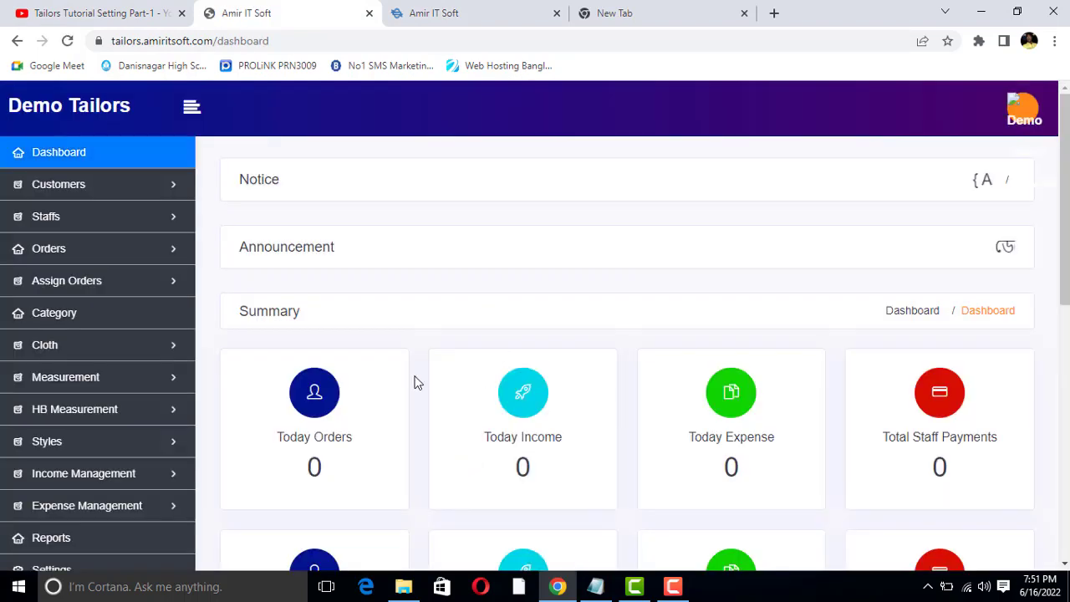
Examine the Notice and Announcement sections on the dashboard
double_click(270, 254)
double_click(281, 248)
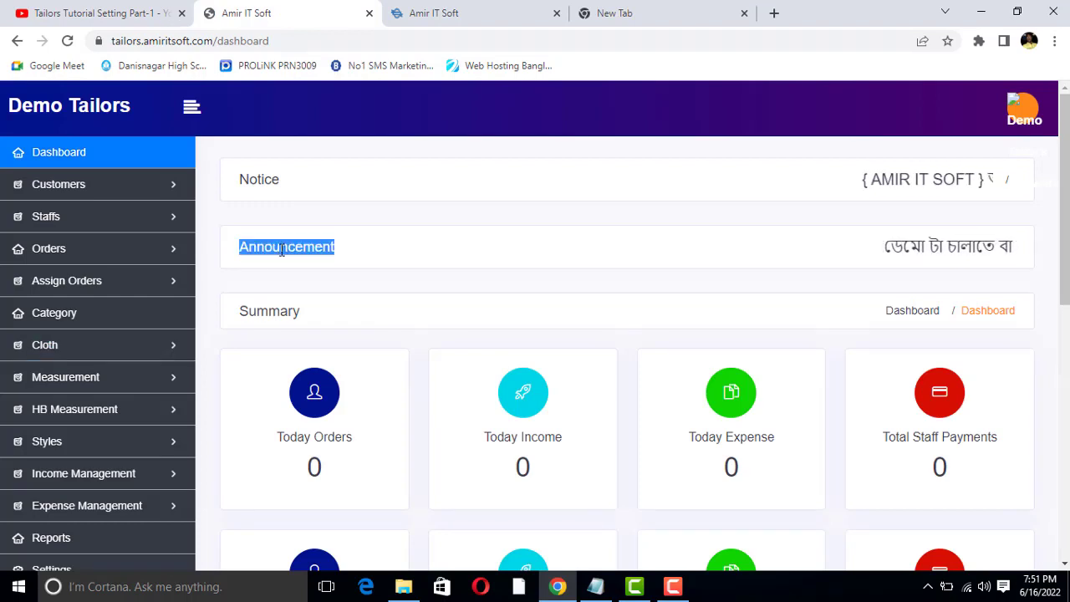
click(280, 248)
scroll(101, 324, down, 1)
scroll(108, 329, up, 1)
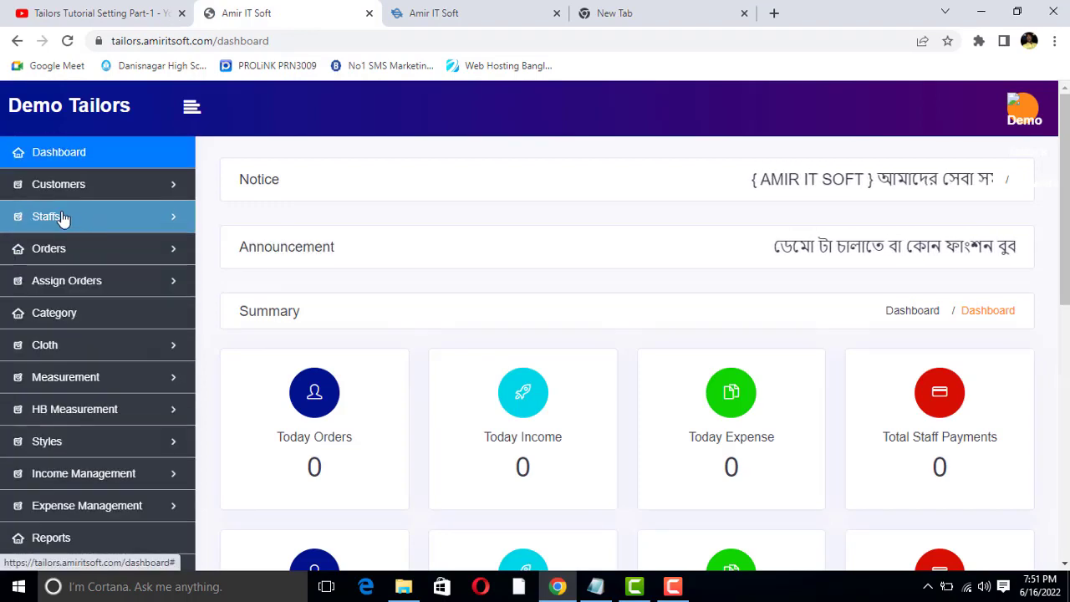
Start a new order and enter the customer's mobile number
click(49, 249)
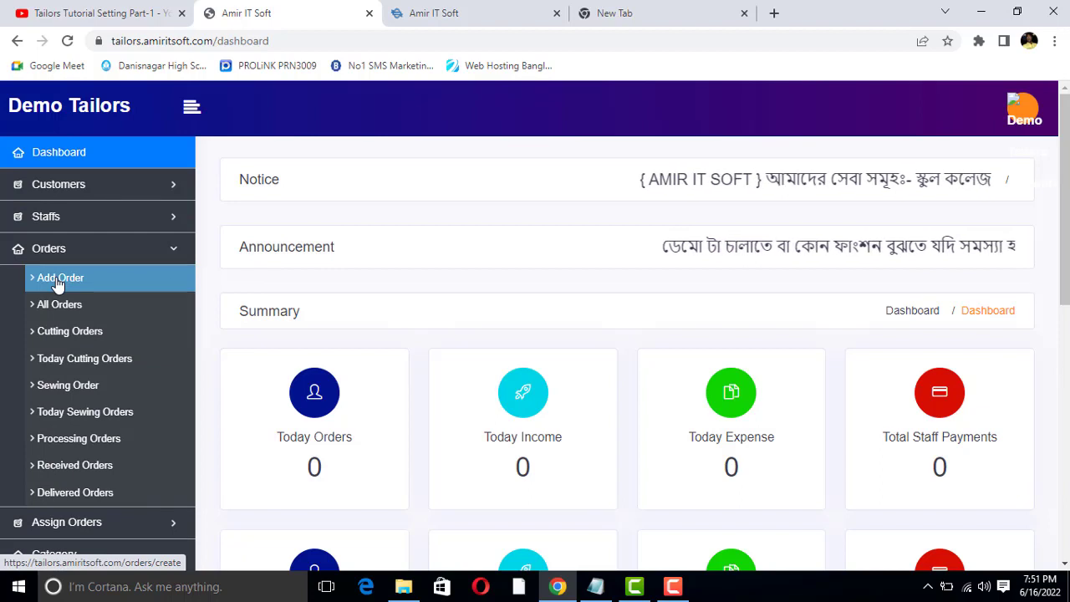
click(59, 284)
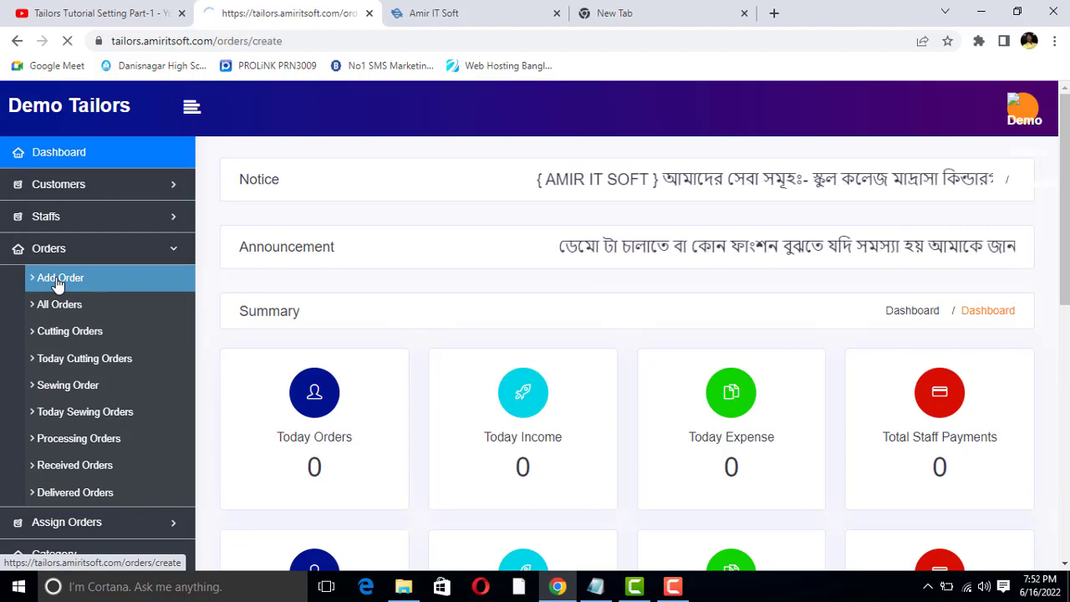
click(320, 316)
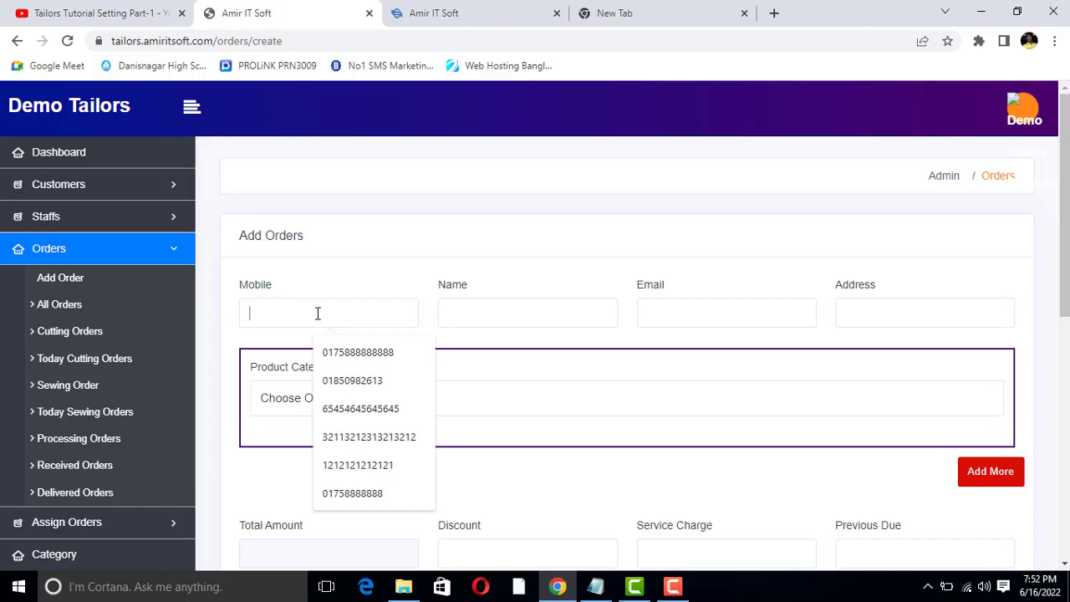
click(331, 312)
text(01)
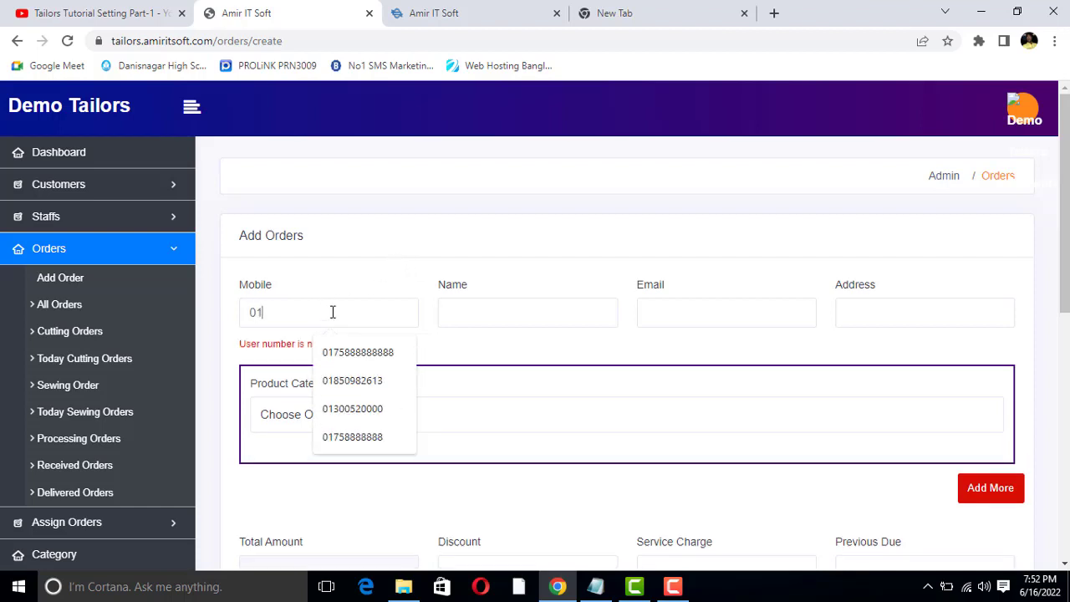
text(200000000)
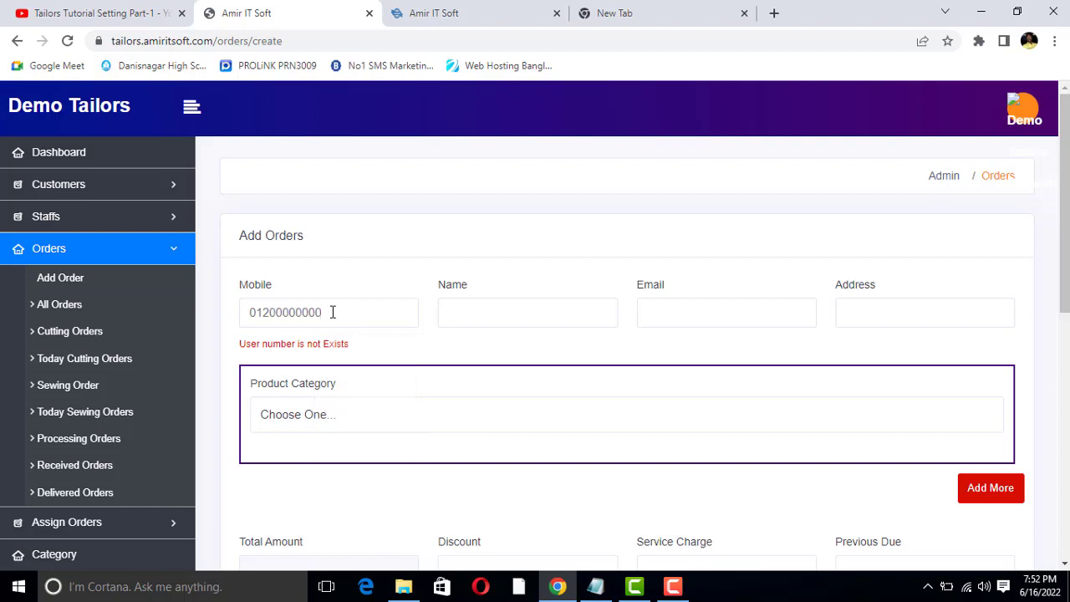
Fill in the customer's name and address from the saved suggestions, leaving the e-mail blank
click(516, 303)
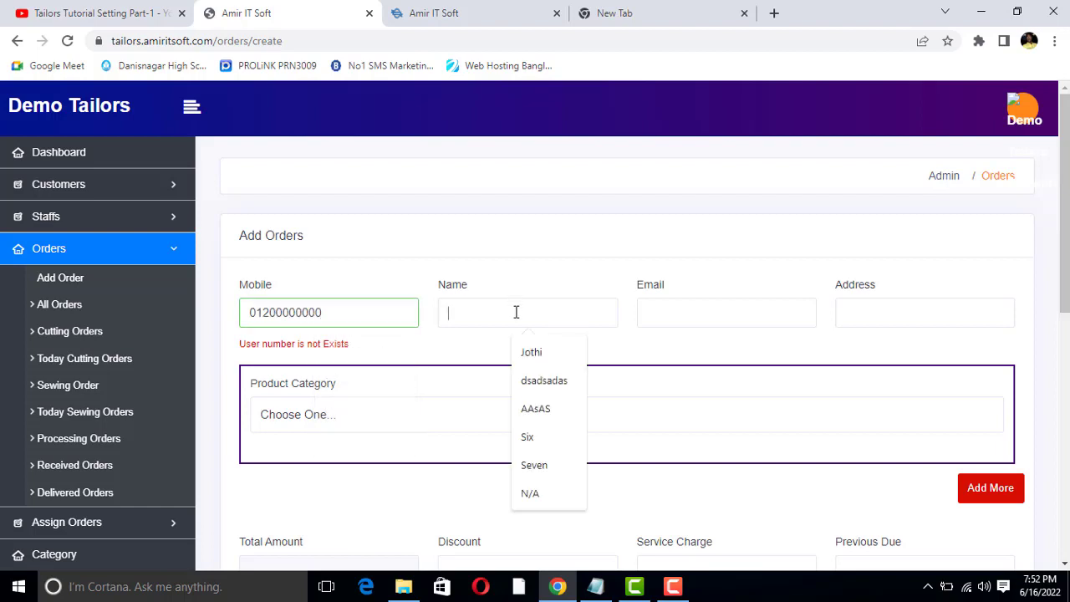
click(558, 374)
click(664, 307)
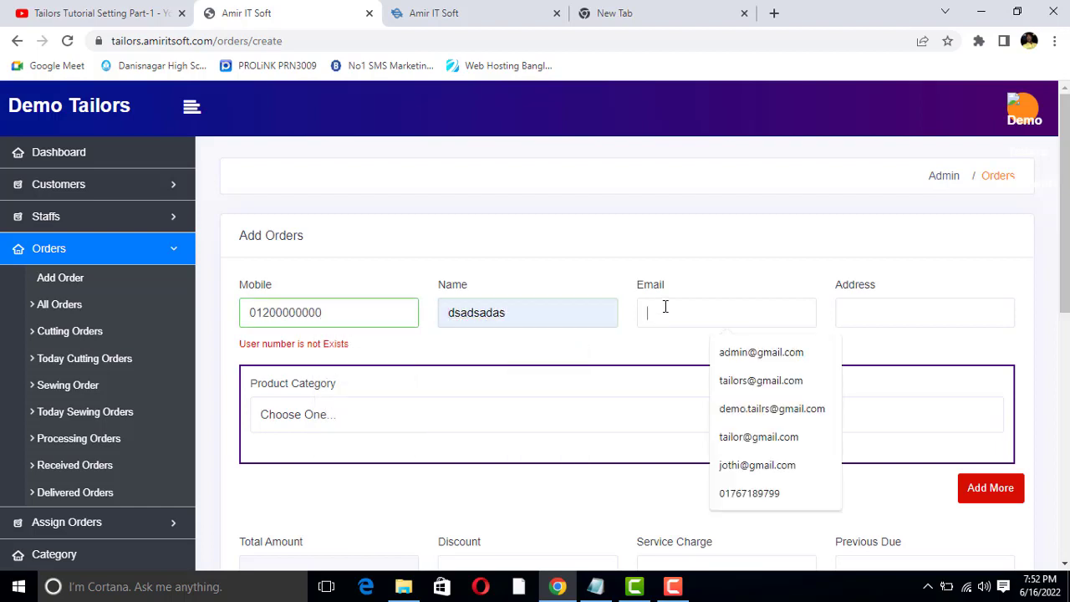
click(886, 325)
click(943, 380)
Choose Shart as the order's product category and assign the second listed staff member to it
click(325, 412)
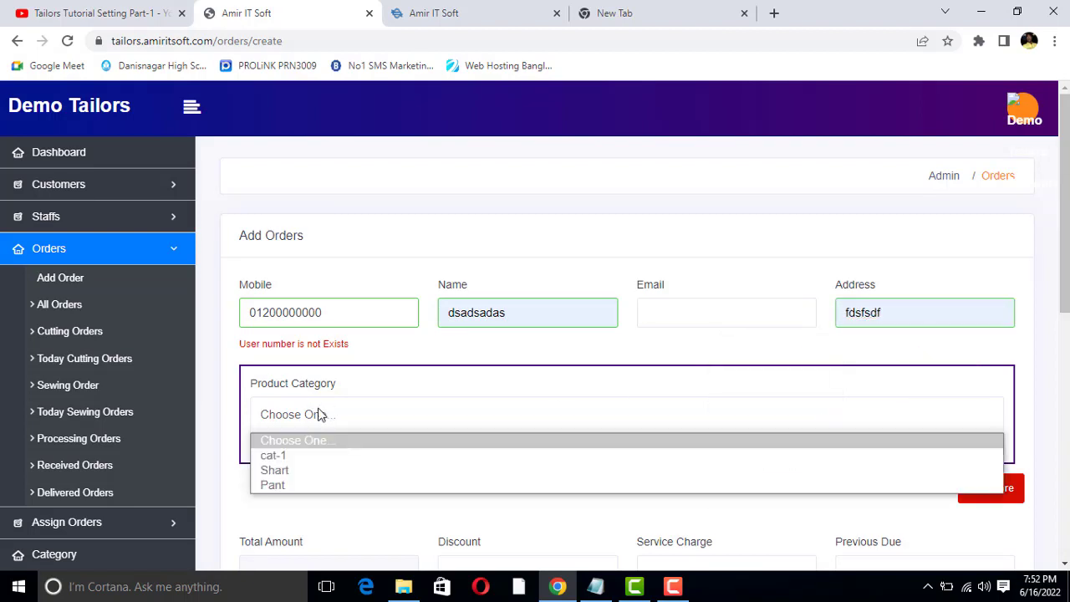
click(297, 472)
scroll(410, 301, down, 2)
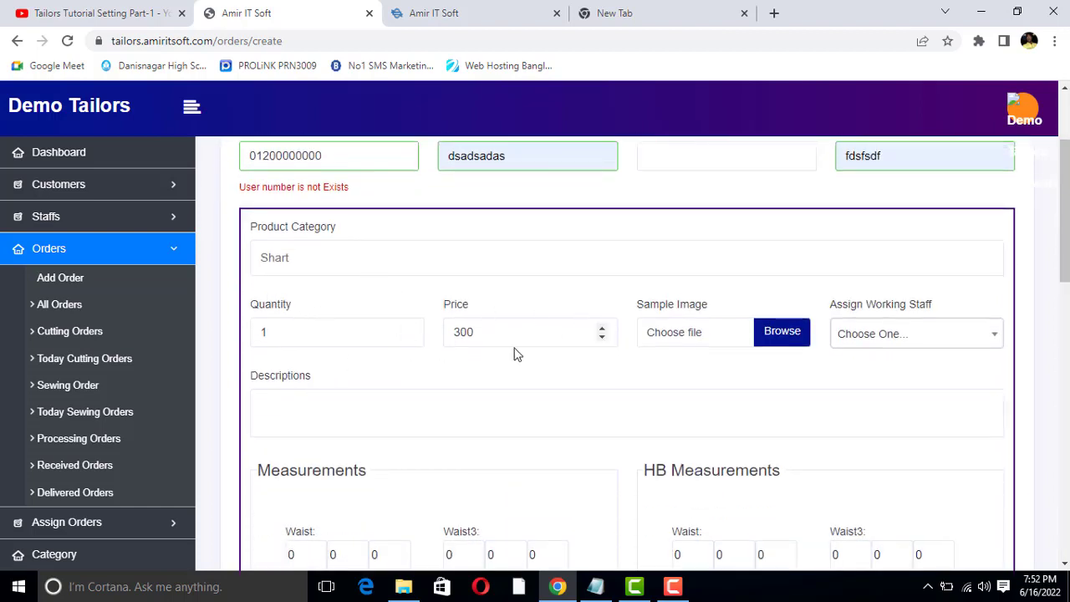
double_click(462, 331)
click(910, 336)
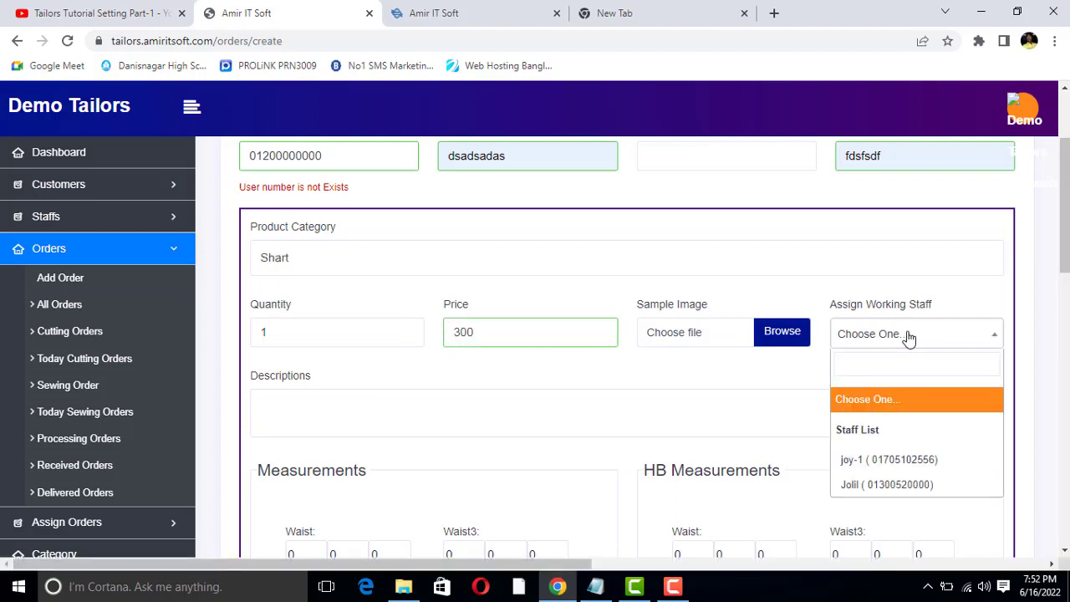
click(890, 486)
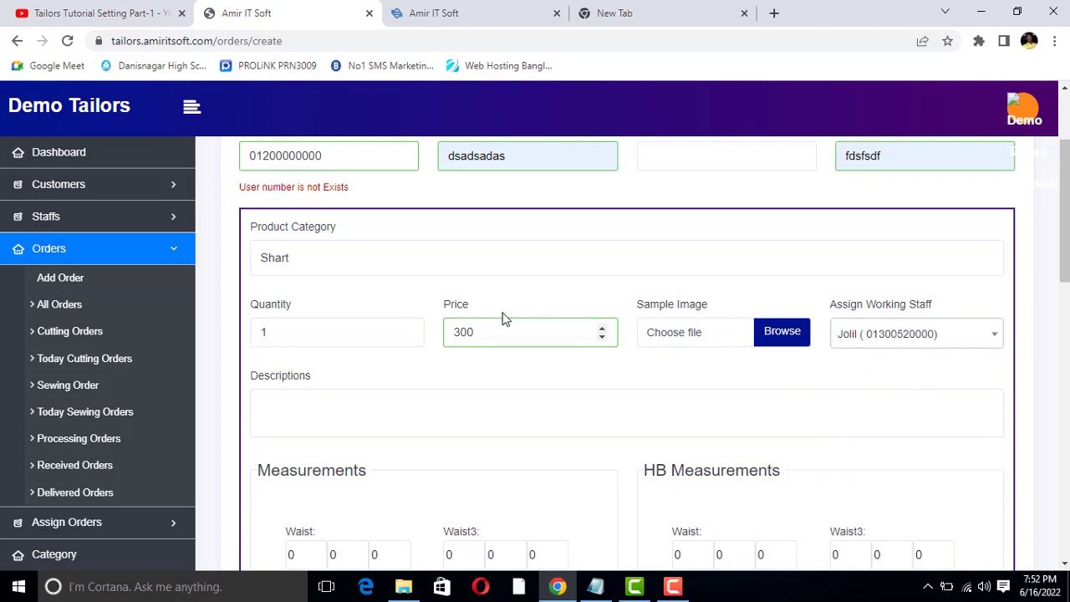
Enter the Shart's Measurements as 12, 1, 2 for Waist and 1, 2, 1 for Waist3
scroll(264, 336, up, 1)
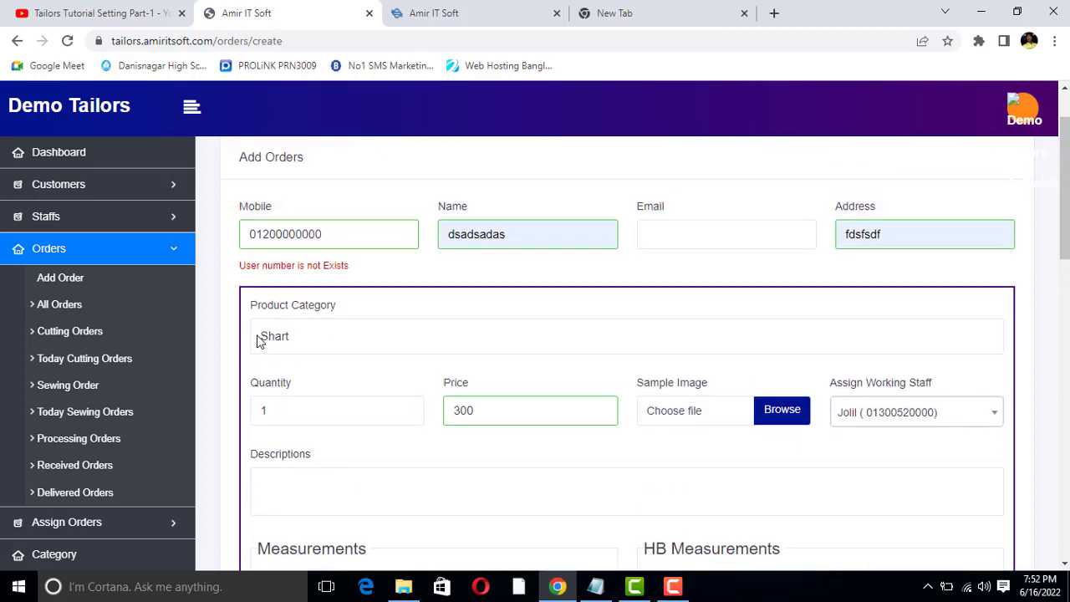
scroll(465, 365, down, 1)
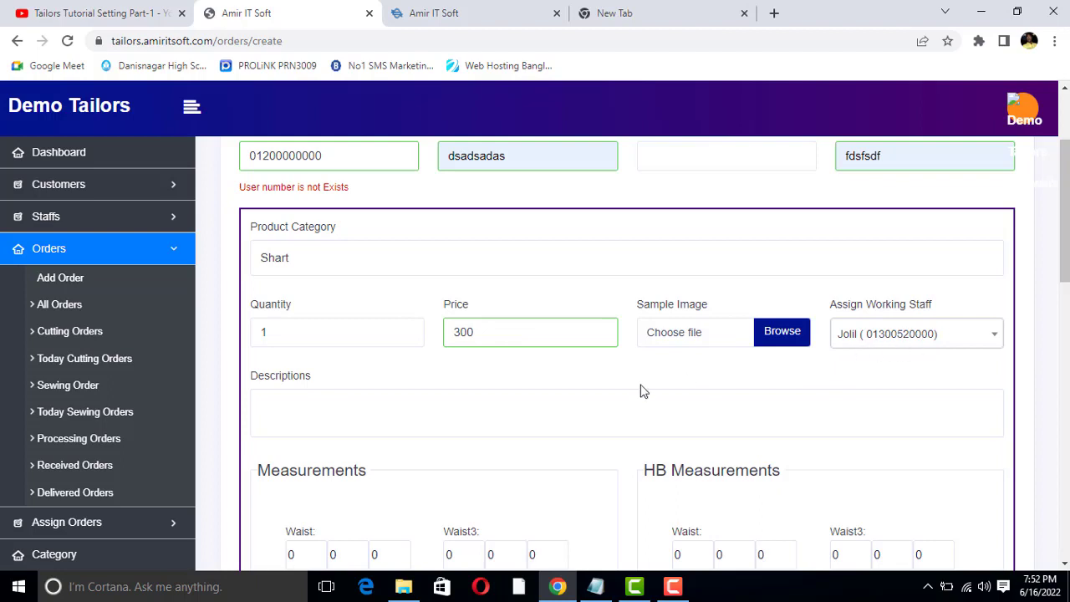
scroll(639, 391, down, 2)
drag(306, 398, 278, 399)
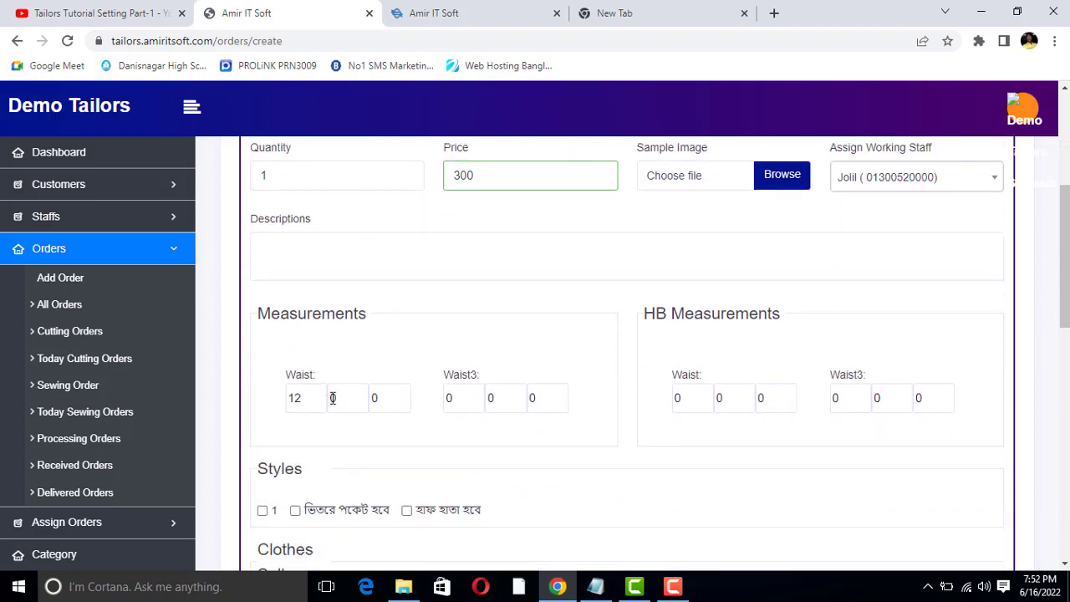
drag(342, 398, 332, 398)
drag(384, 398, 370, 397)
text(2)
drag(477, 399, 432, 398)
drag(497, 400, 523, 397)
Set the first value of the HB Measurements to 30 for Waist and 40 for Waist3
drag(690, 402, 677, 398)
click(684, 398)
drag(686, 397, 677, 394)
click(692, 397)
double_click(679, 395)
double_click(837, 399)
Select only the style ভিতরে পকেট হবে for the Shart
scroll(597, 332, down, 2)
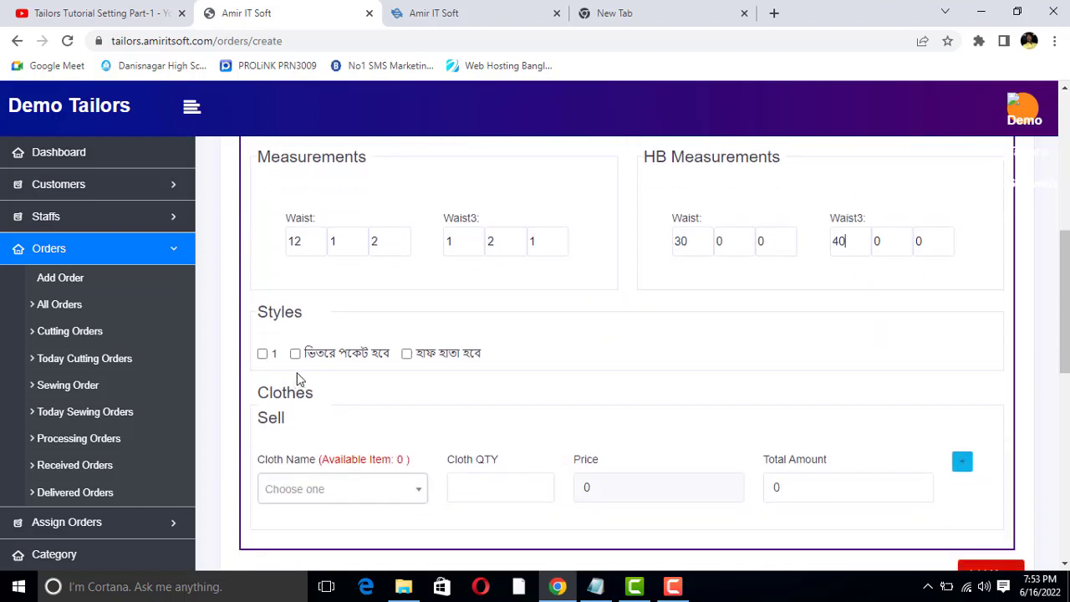
double_click(279, 316)
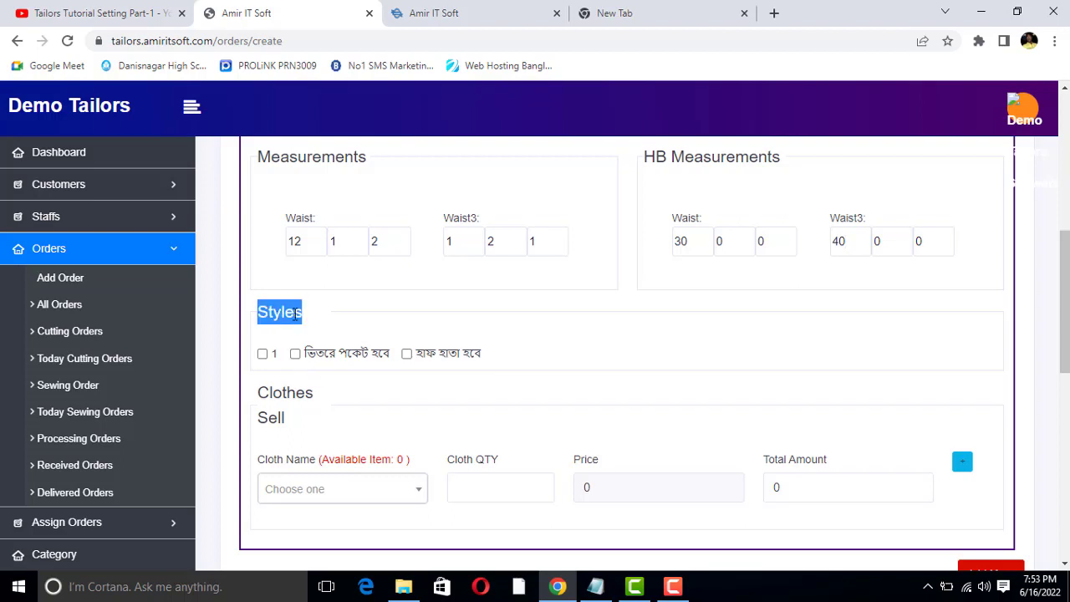
click(282, 312)
double_click(283, 311)
click(296, 313)
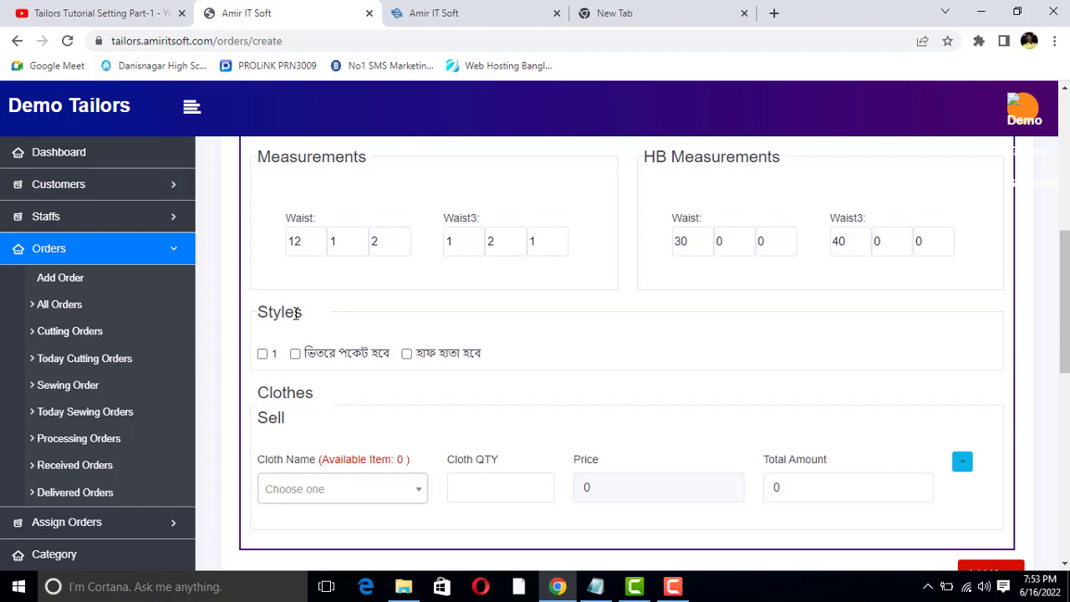
scroll(353, 323, up, 3)
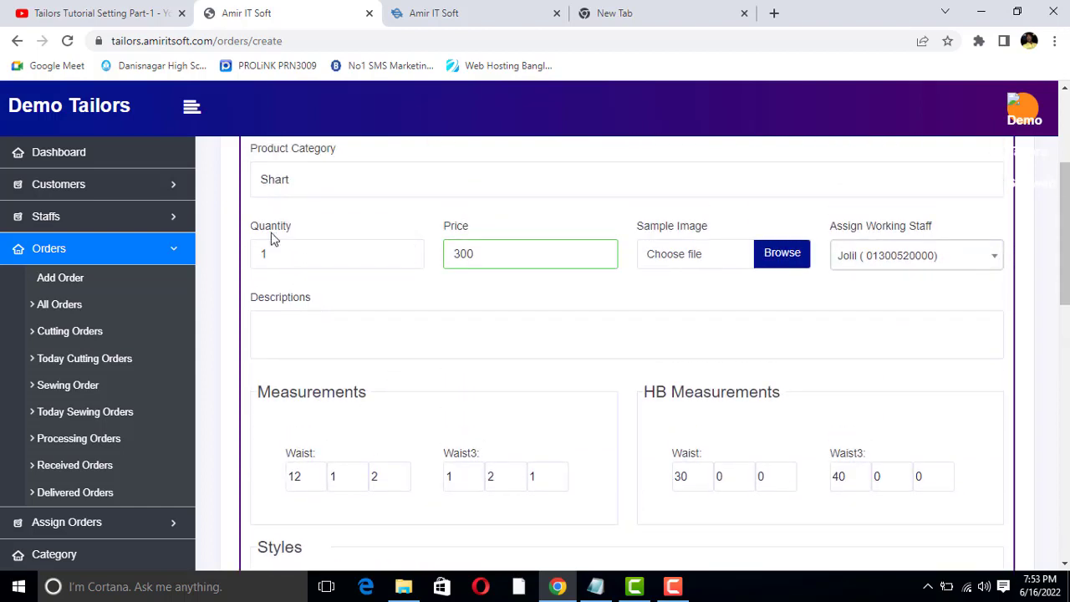
scroll(463, 338, down, 3)
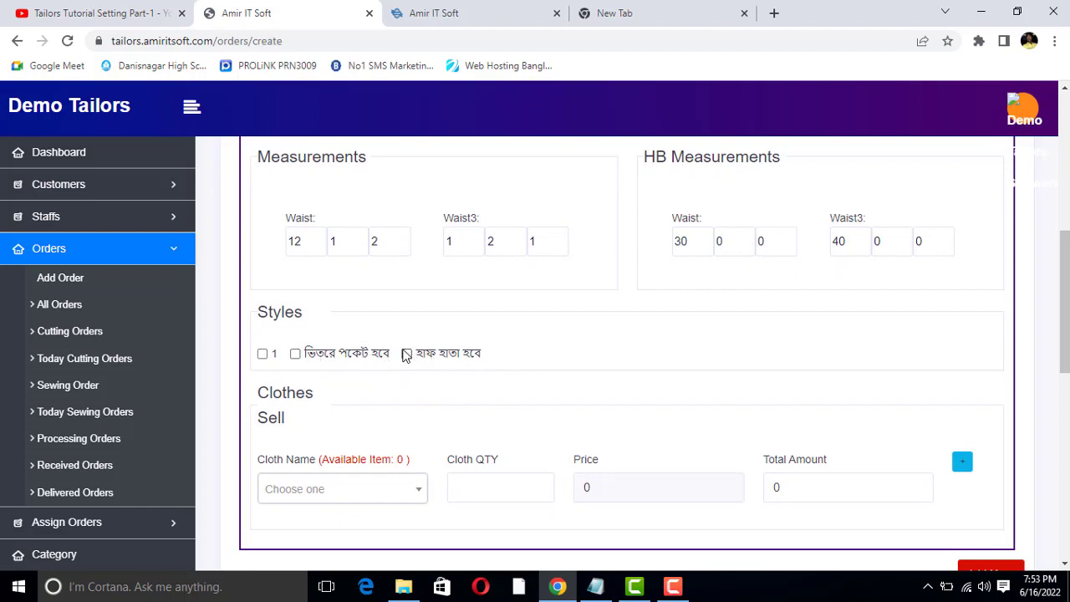
click(295, 353)
click(406, 354)
click(407, 355)
Add the cloth Shart Pic to the order's cloth sale with a quantity of 2
scroll(433, 389, down, 1)
scroll(187, 334, down, 2)
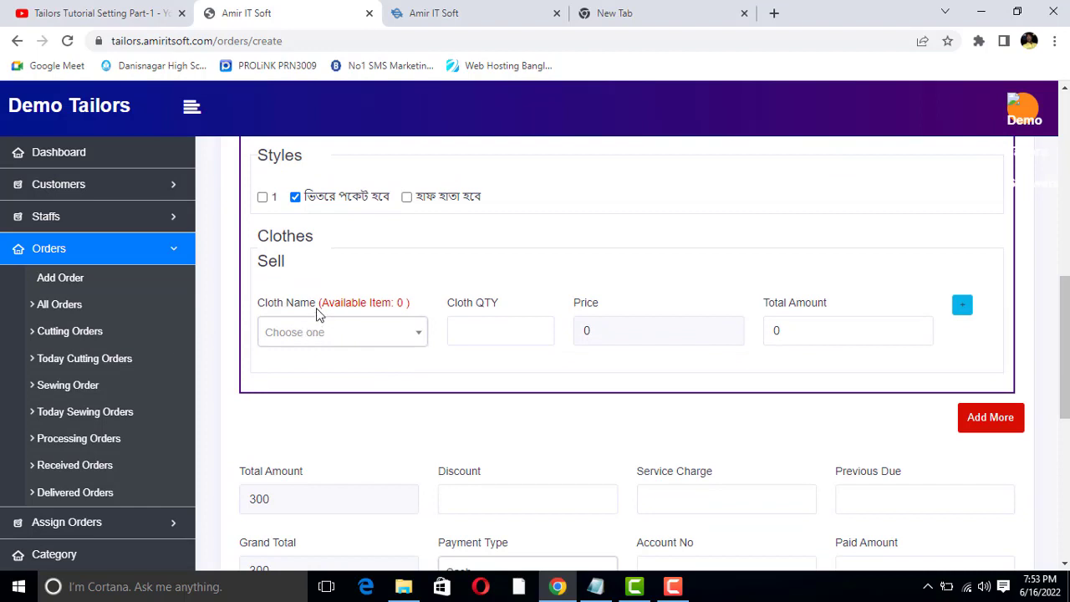
scroll(317, 310, up, 3)
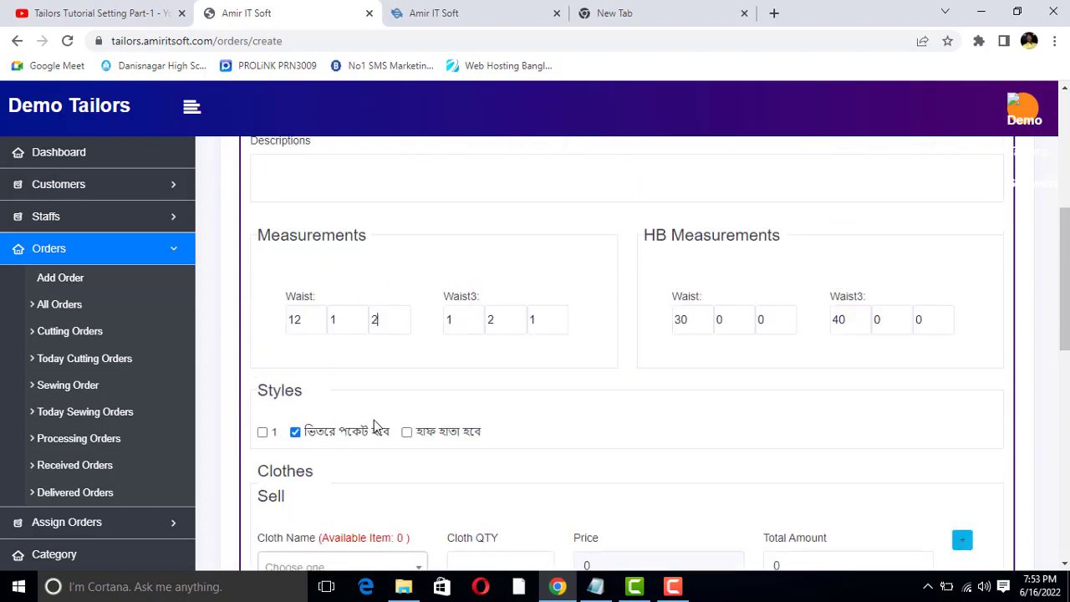
scroll(434, 360, down, 2)
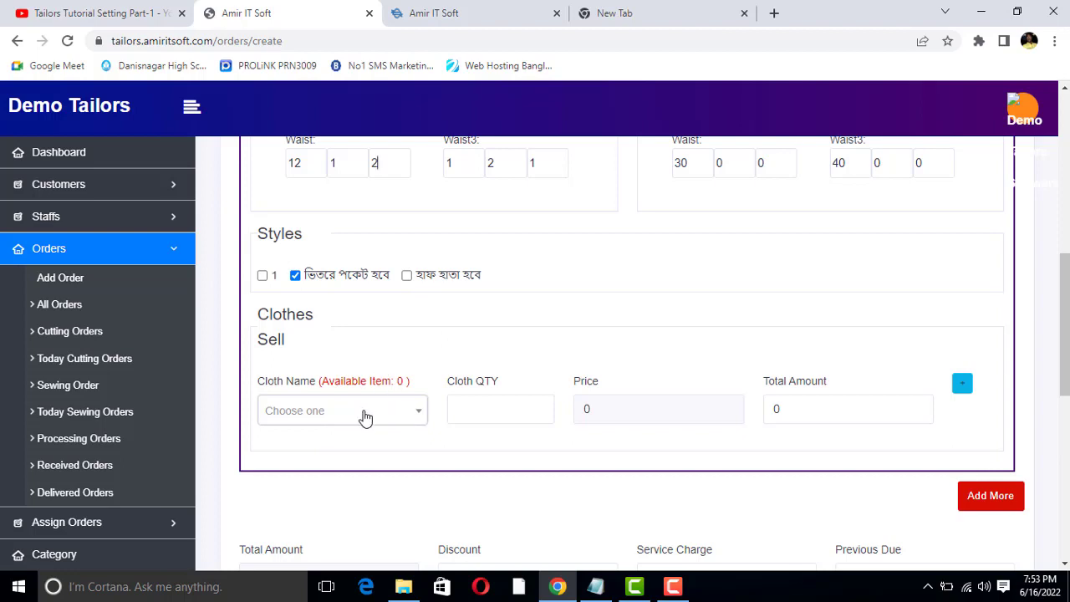
click(363, 417)
click(353, 410)
click(351, 411)
click(311, 477)
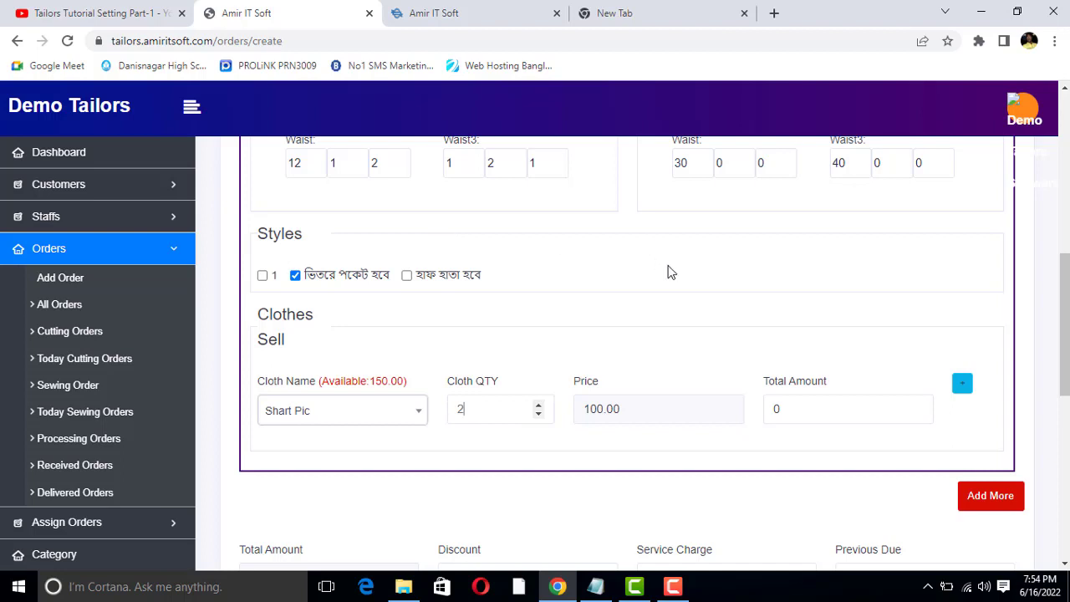
click(607, 404)
click(788, 409)
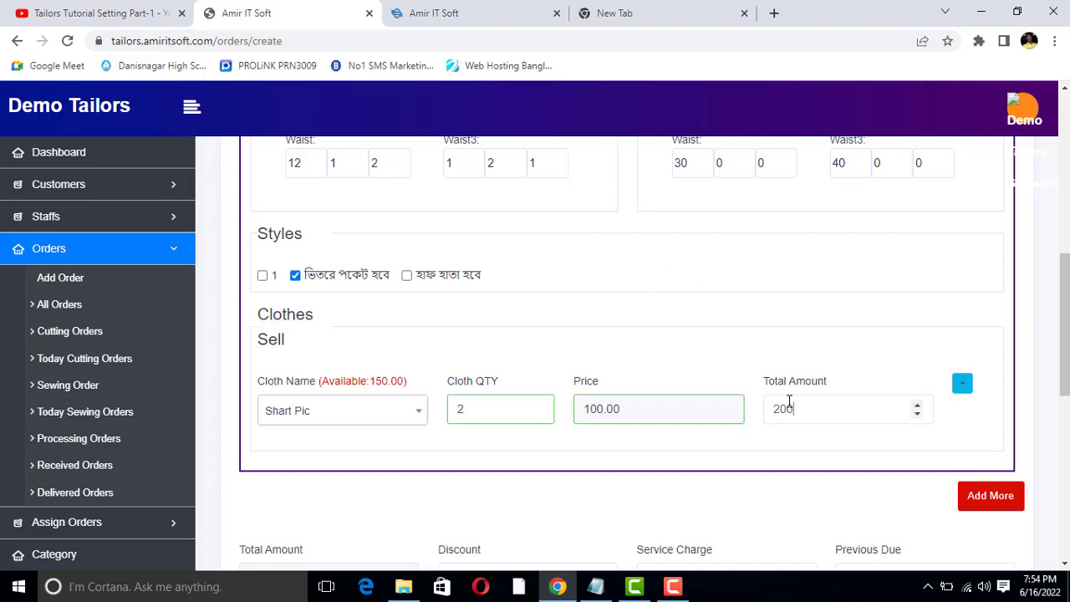
double_click(790, 406)
click(672, 586)
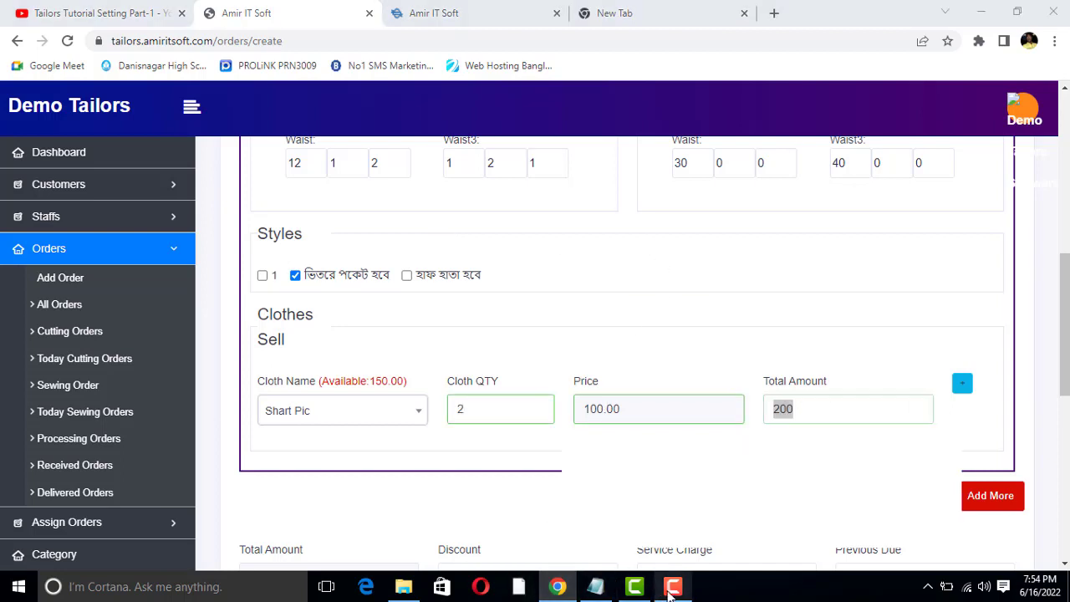
click(989, 520)
click(828, 306)
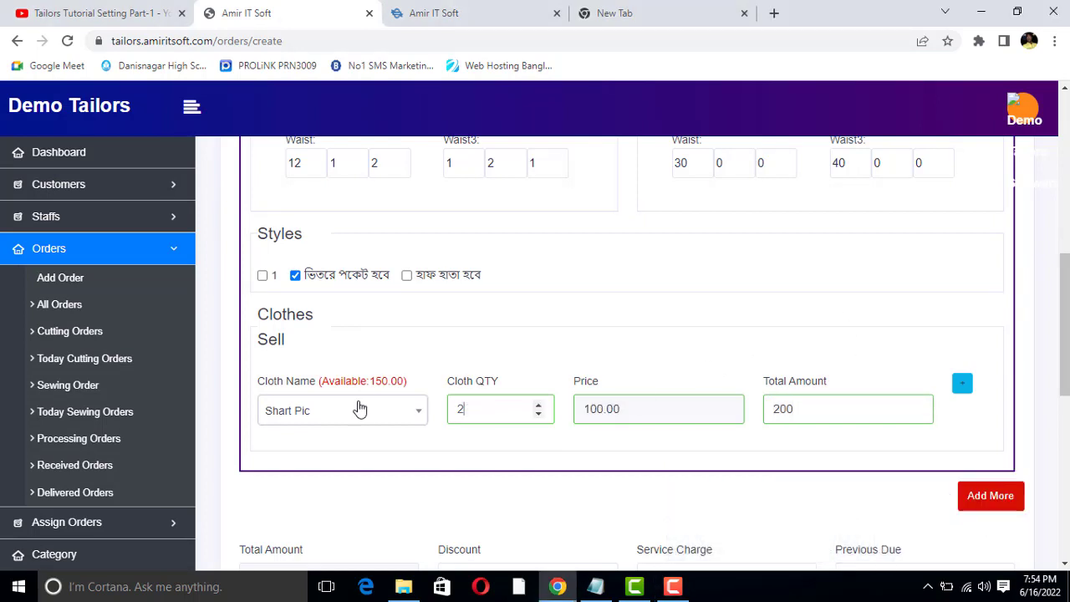
Review the cloth sale line's name, quantity, price and total amount together with the measurements and styles
click(334, 411)
click(368, 410)
scroll(405, 321, up, 2)
scroll(468, 346, down, 2)
click(599, 411)
double_click(796, 410)
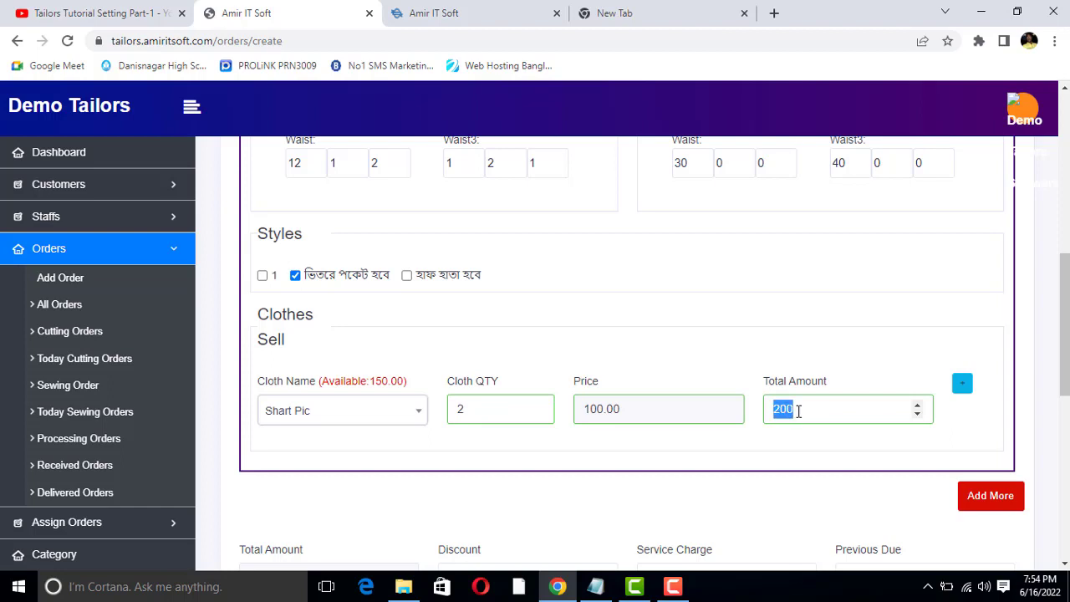
click(798, 411)
scroll(443, 354, up, 1)
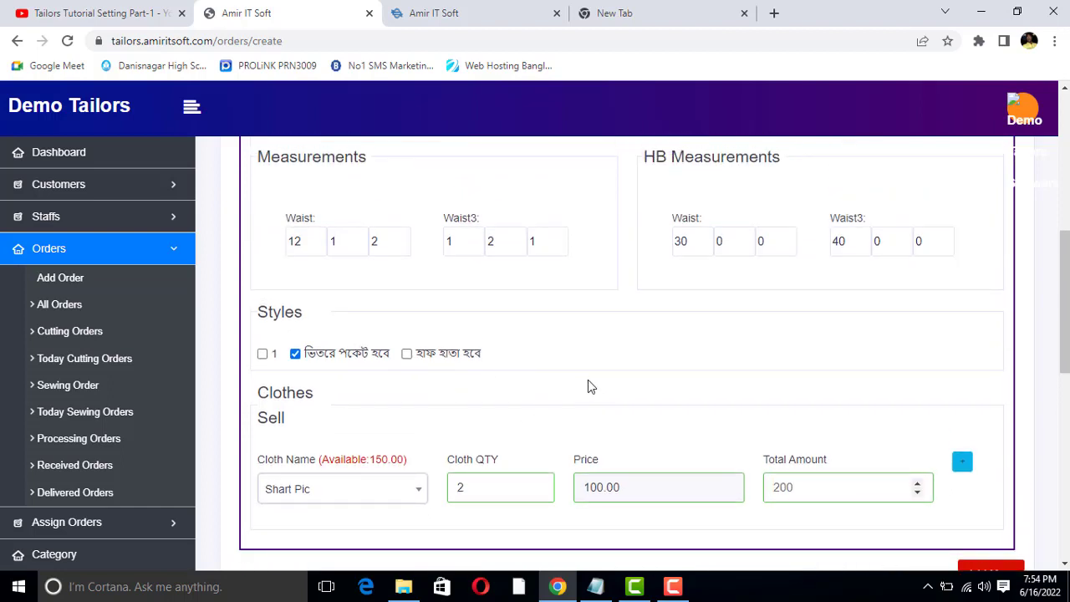
scroll(717, 381, down, 1)
scroll(663, 378, down, 1)
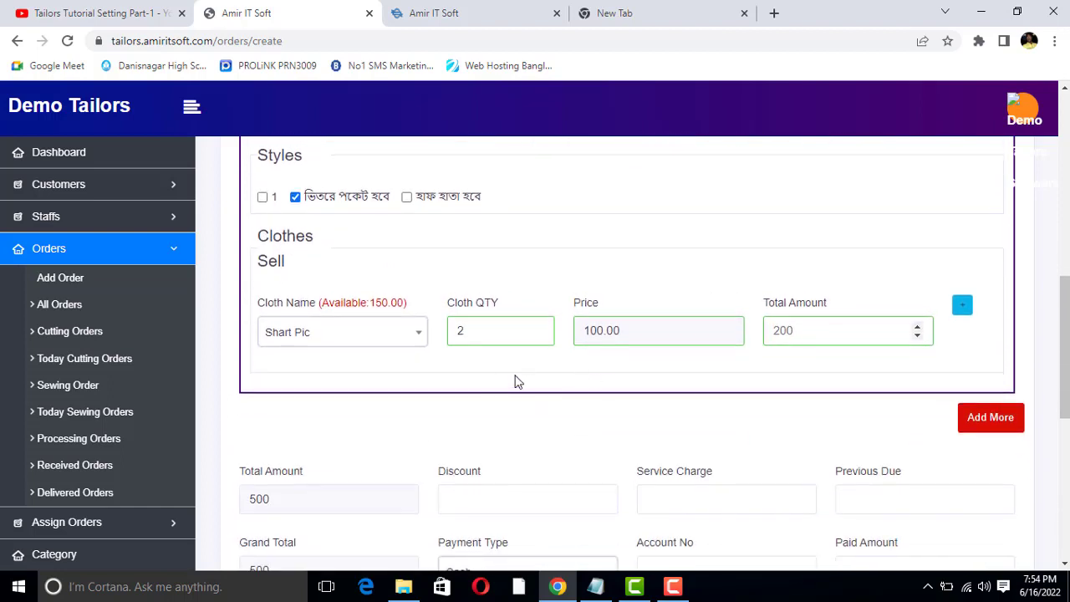
click(347, 333)
click(366, 335)
scroll(382, 229, up, 3)
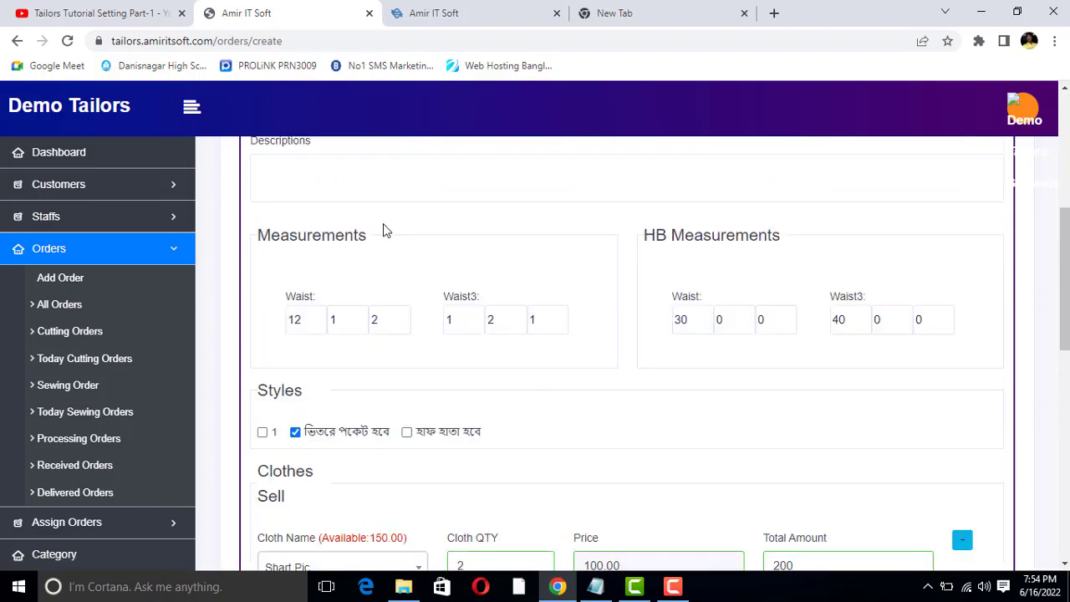
scroll(394, 325, down, 2)
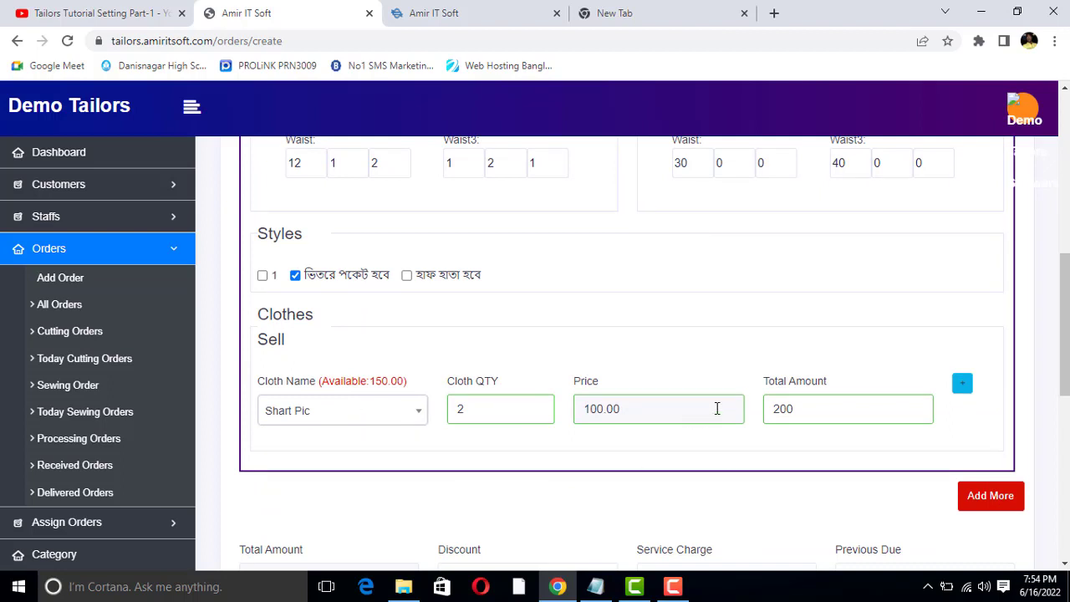
Enter a discount of 10, a service charge of 0 and a previous due of 0 for the order
scroll(686, 419, down, 1)
scroll(700, 410, down, 1)
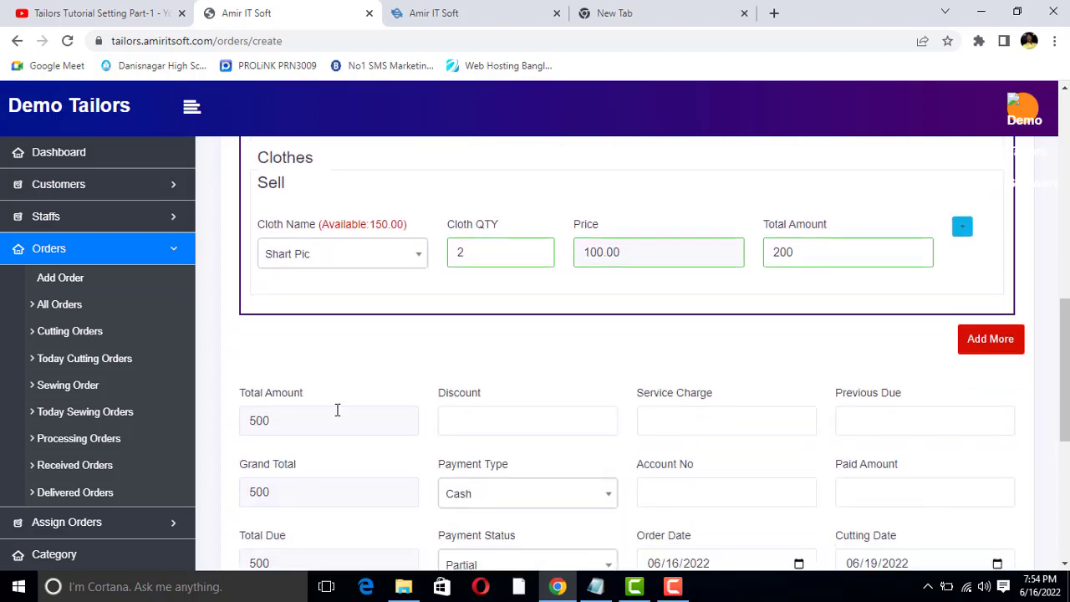
double_click(261, 418)
click(476, 423)
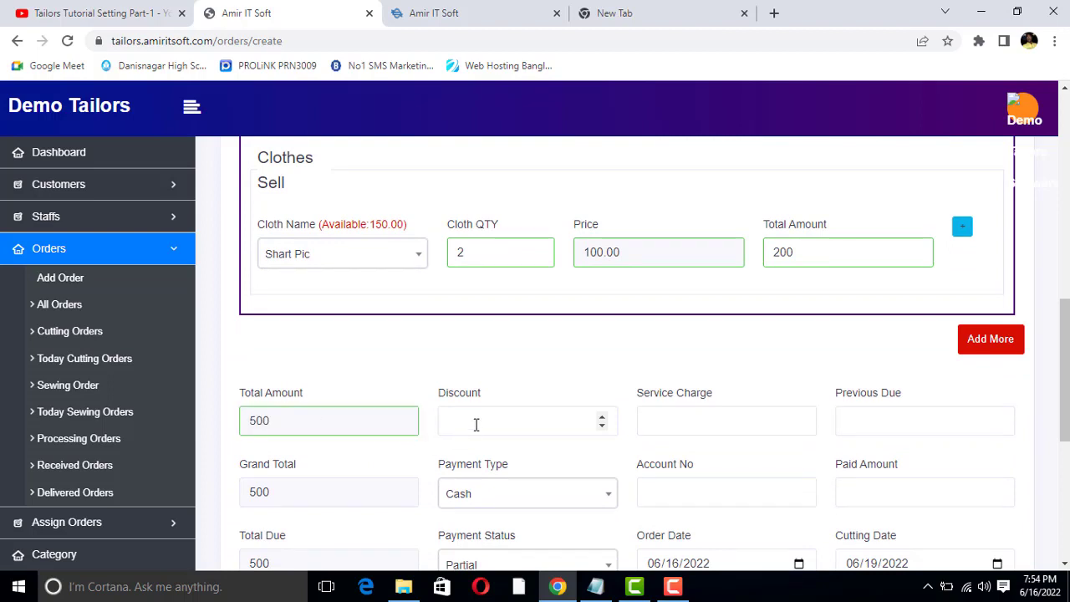
text(10)
click(696, 420)
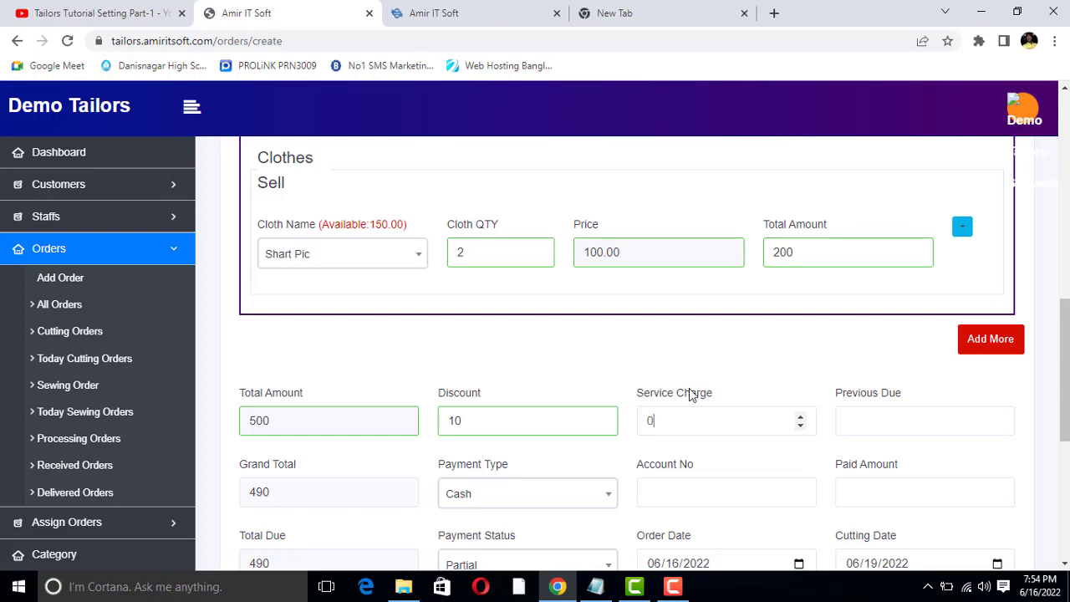
text(0)
click(893, 415)
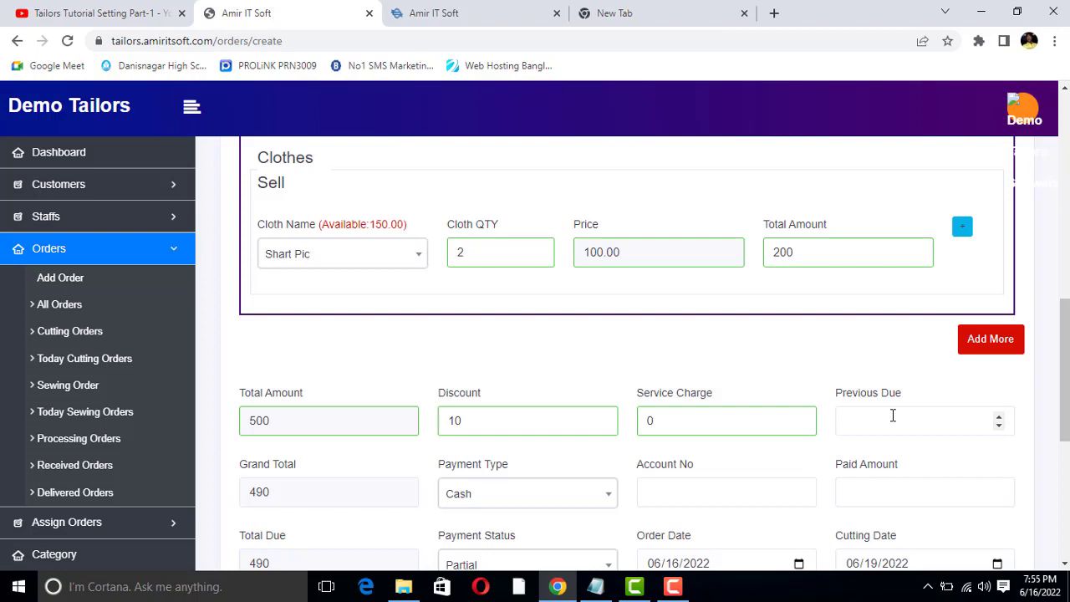
scroll(387, 471, down, 1)
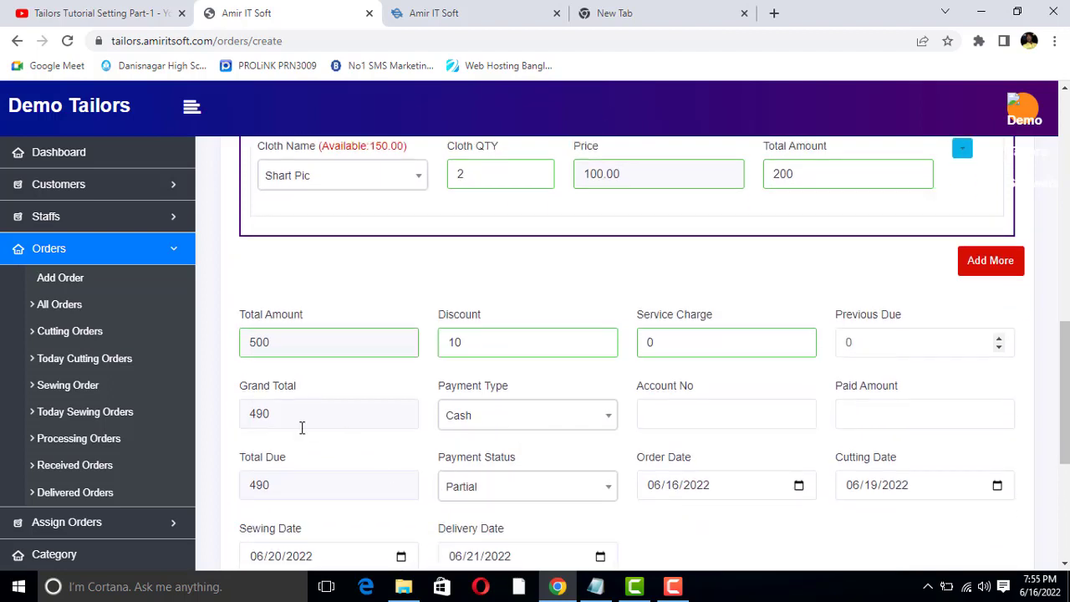
Check the order's grand total against the discount and choose Cash as the payment type
double_click(269, 415)
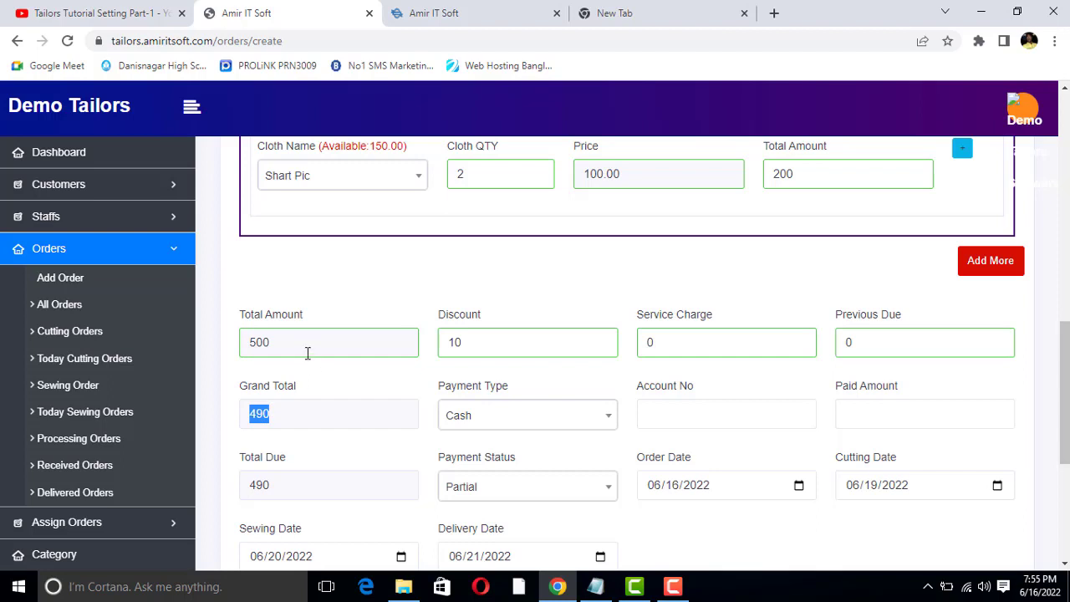
double_click(448, 341)
click(311, 418)
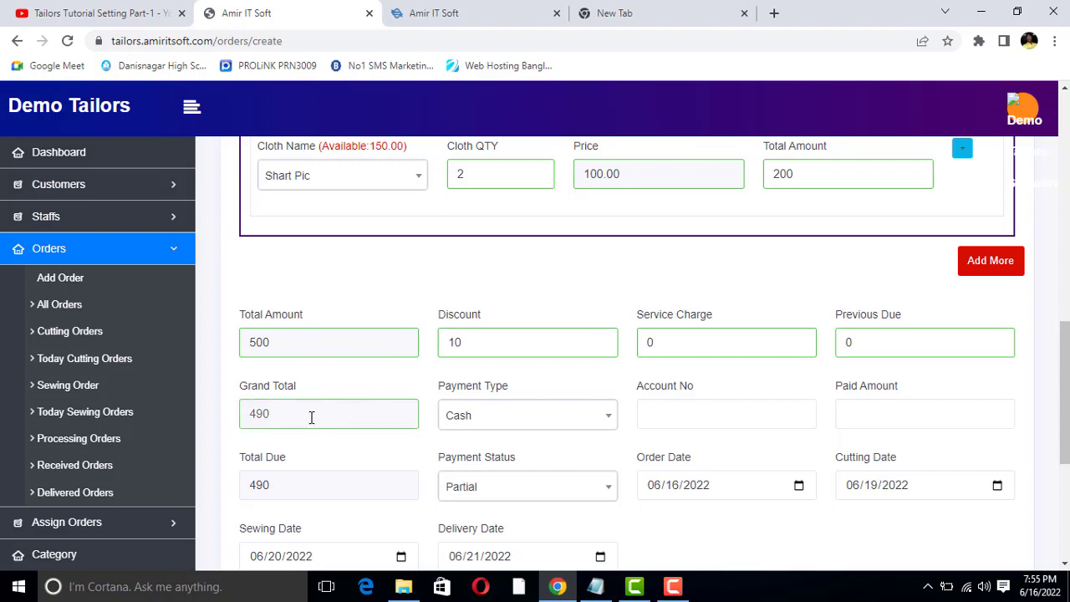
click(499, 422)
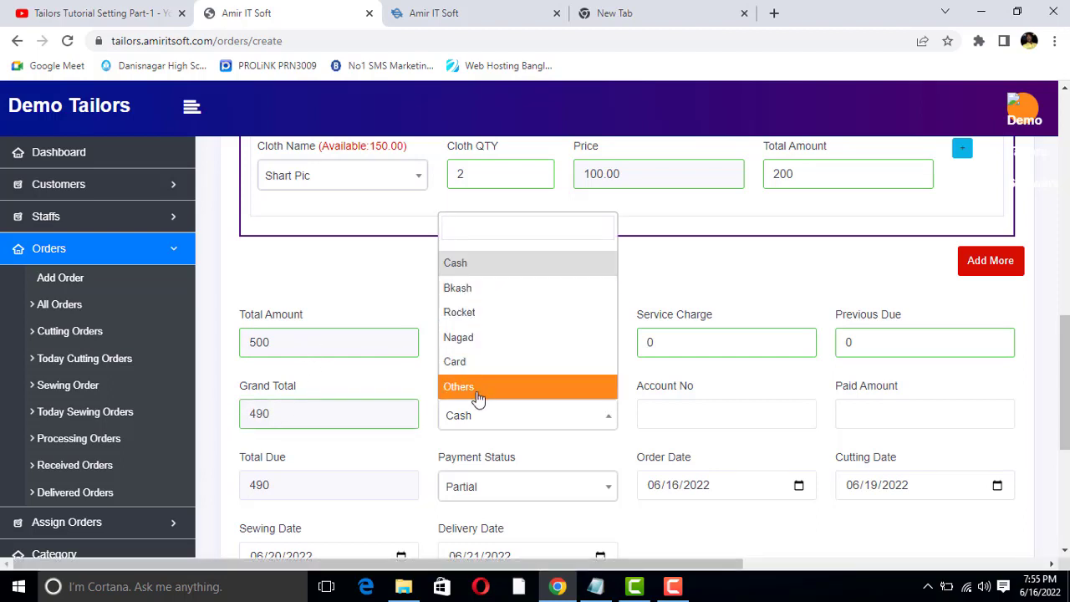
click(468, 416)
click(473, 423)
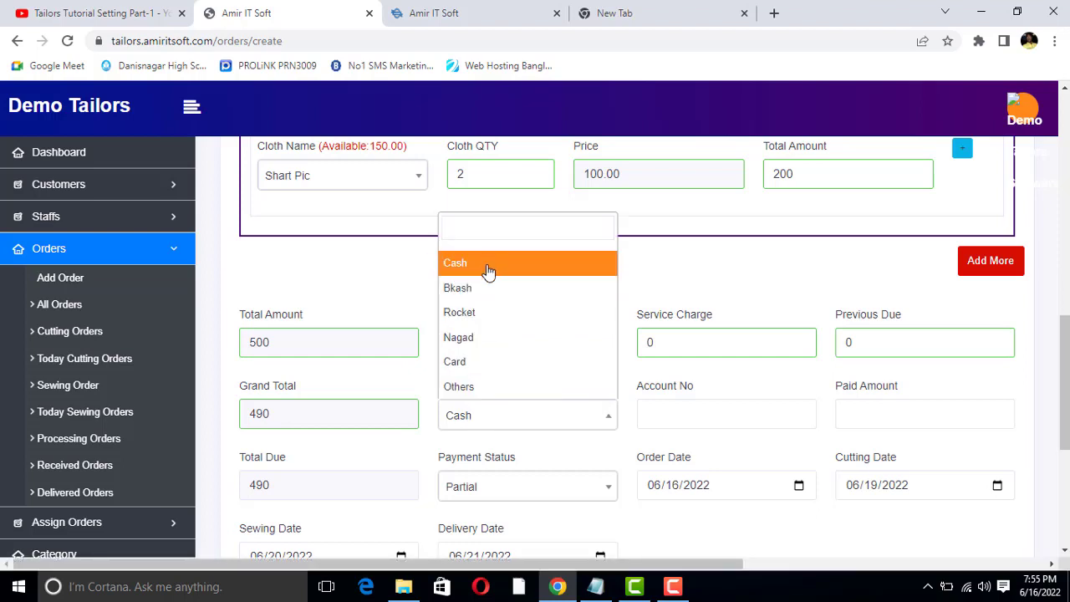
click(488, 266)
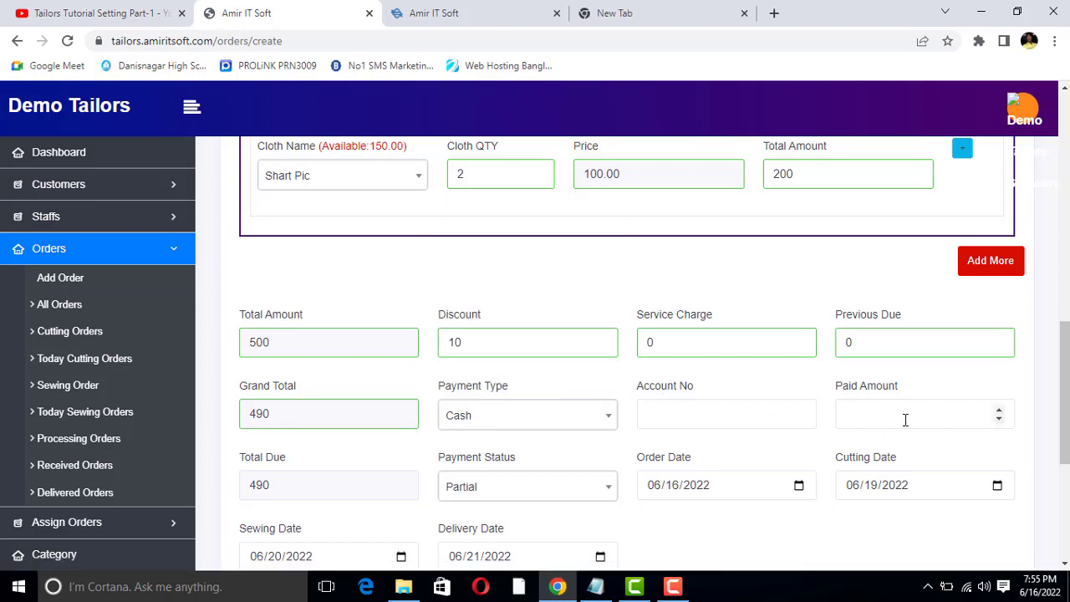
Enter a paid amount of 400 and choose Partial as the payment status
scroll(761, 489, down, 1)
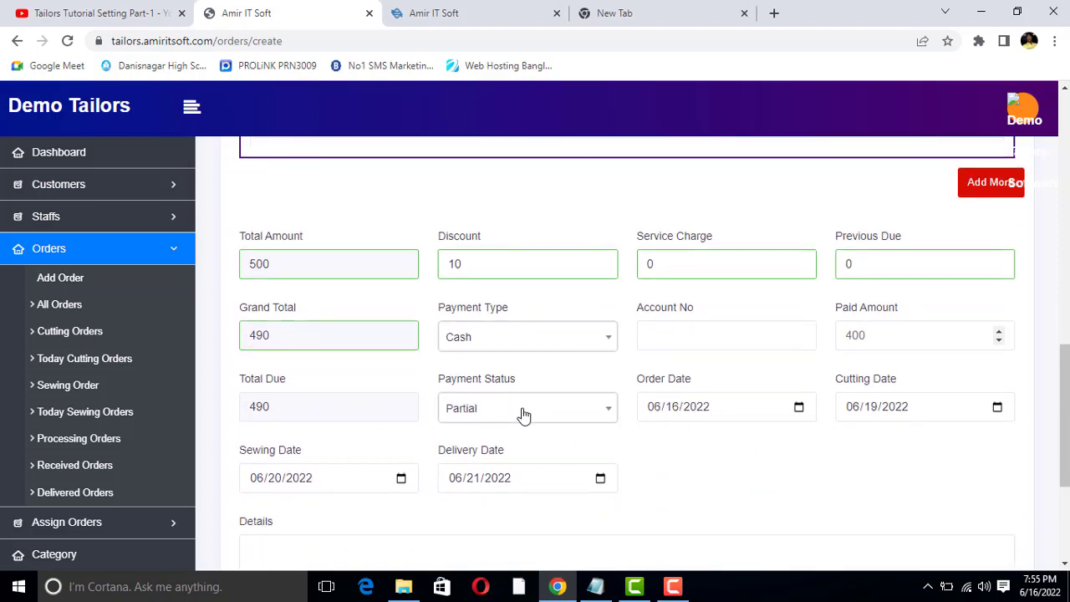
click(535, 406)
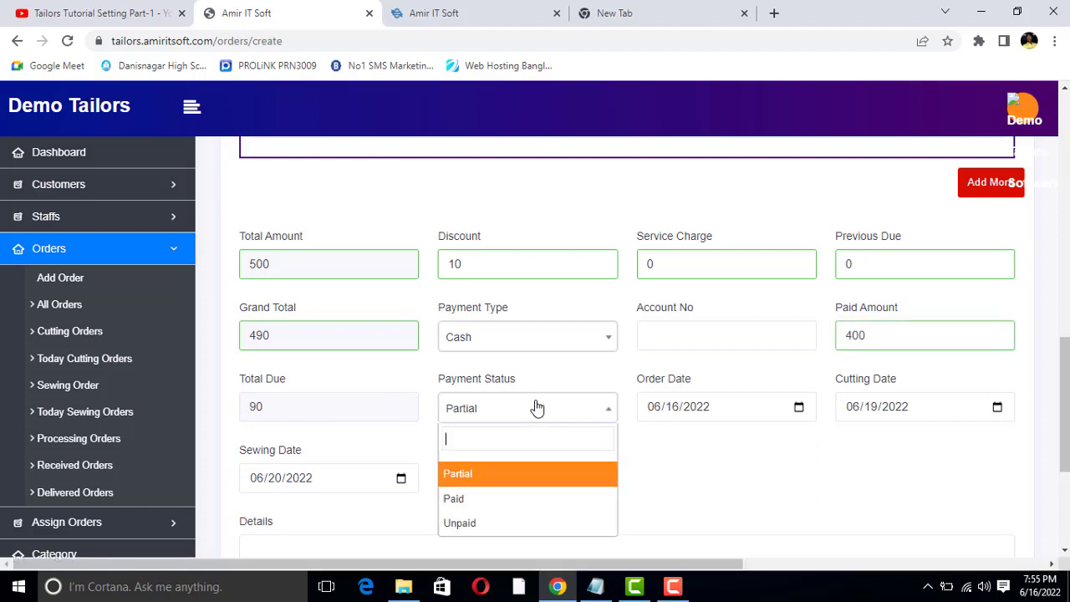
click(496, 475)
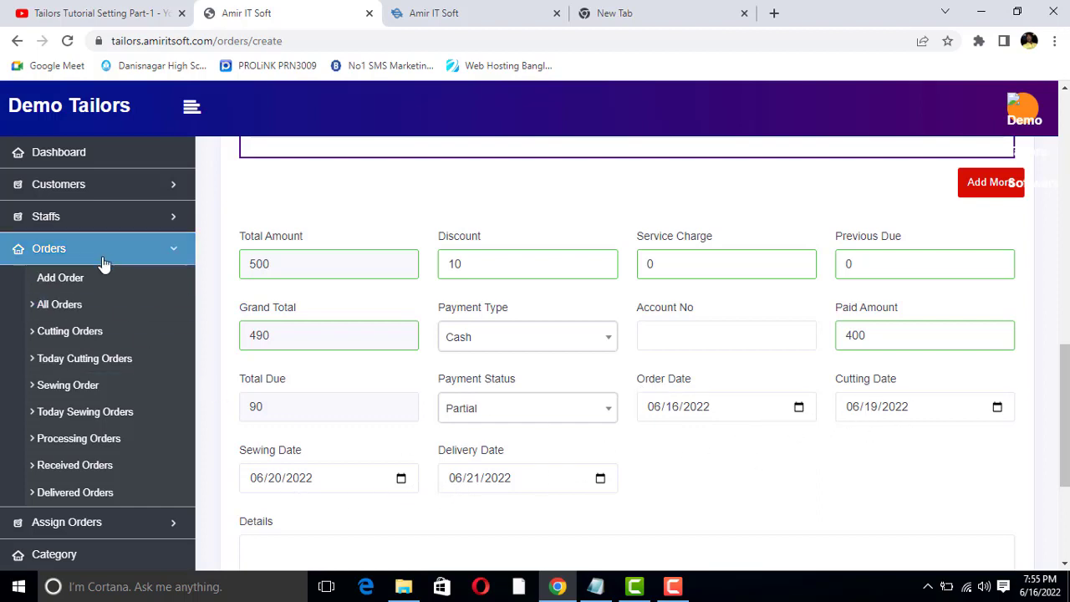
scroll(92, 284, up, 1)
scroll(106, 441, down, 2)
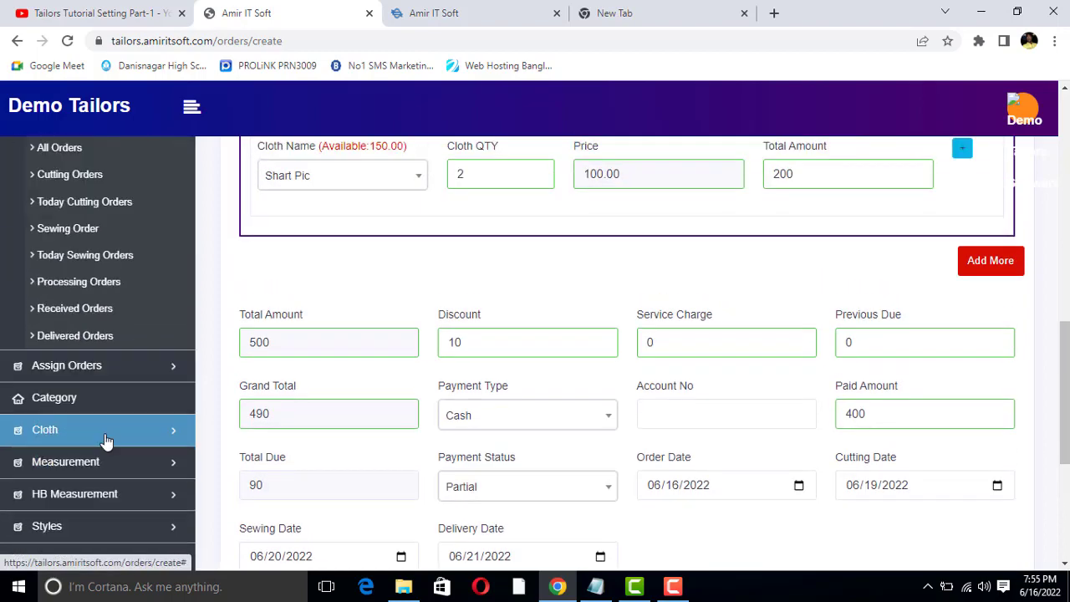
scroll(106, 440, up, 5)
scroll(455, 373, down, 3)
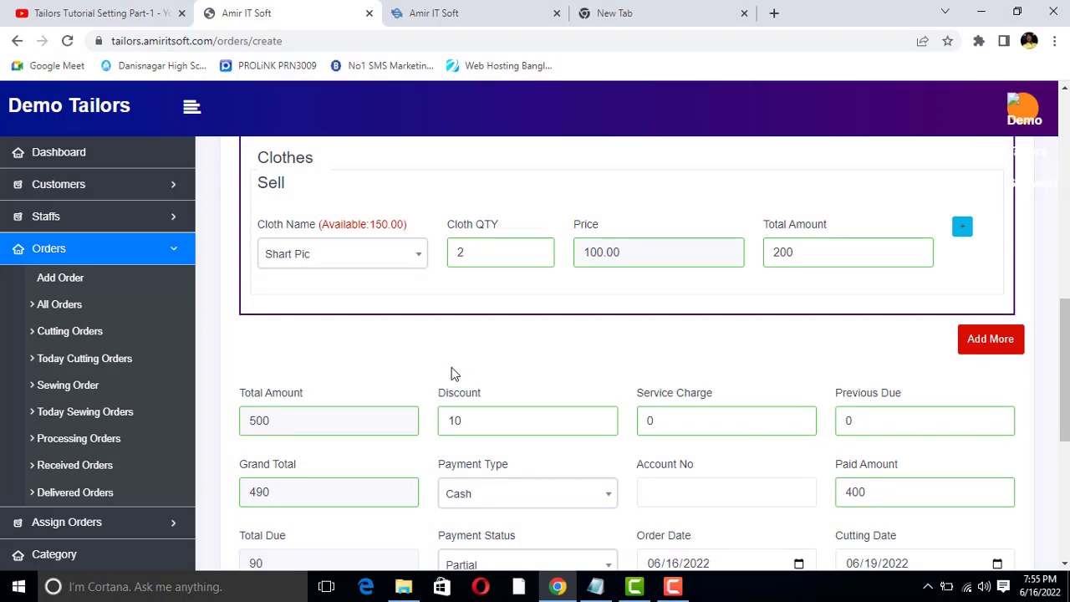
Review the order, cutting, sewing and delivery dates and the details field of the new order
scroll(518, 384, down, 2)
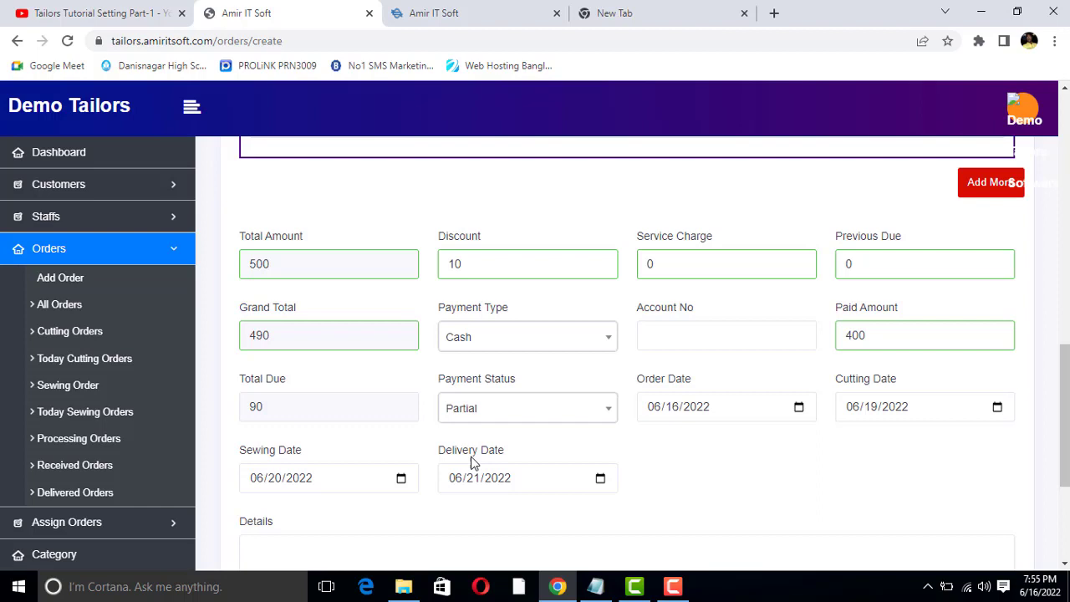
scroll(79, 472, down, 5)
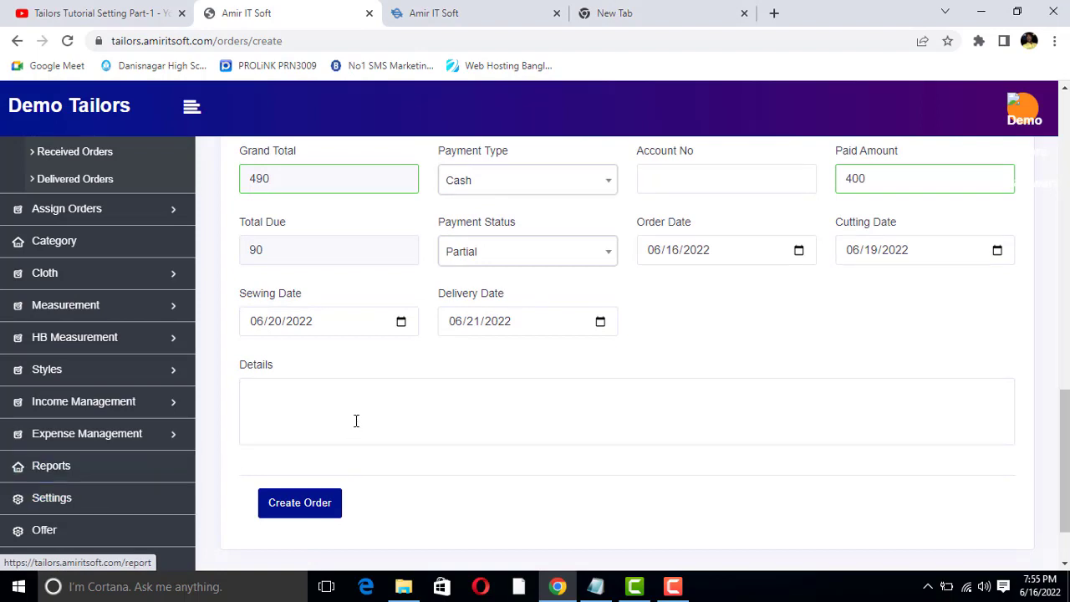
scroll(354, 416, up, 2)
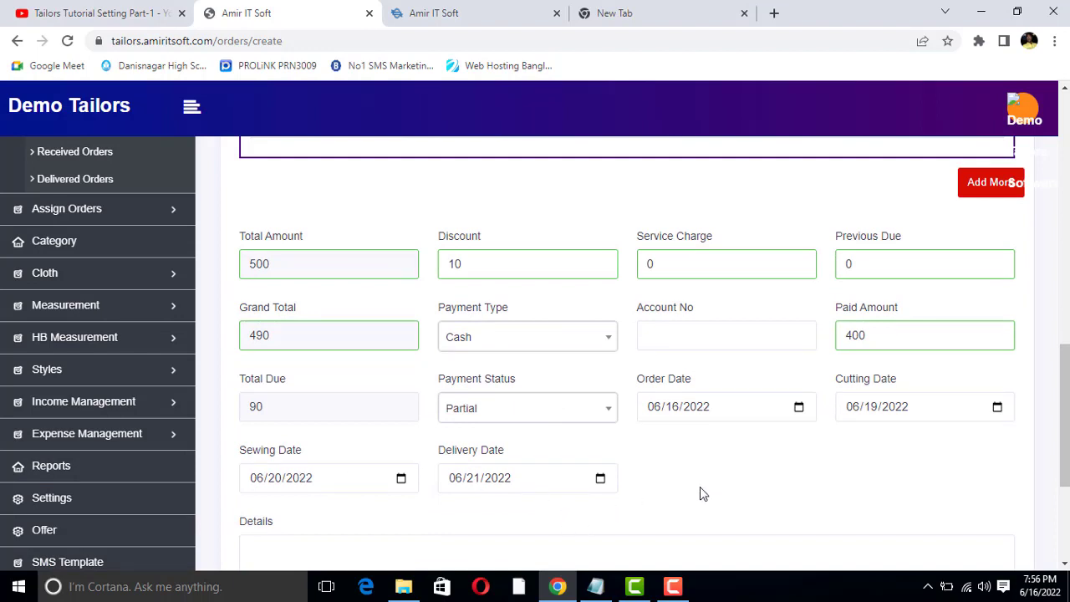
click(997, 408)
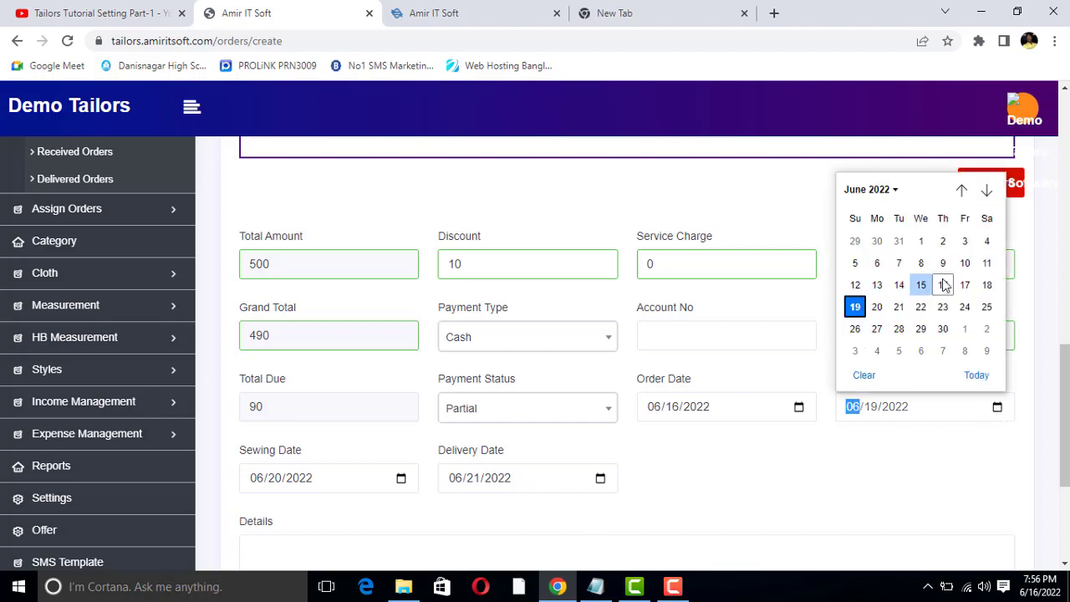
click(296, 454)
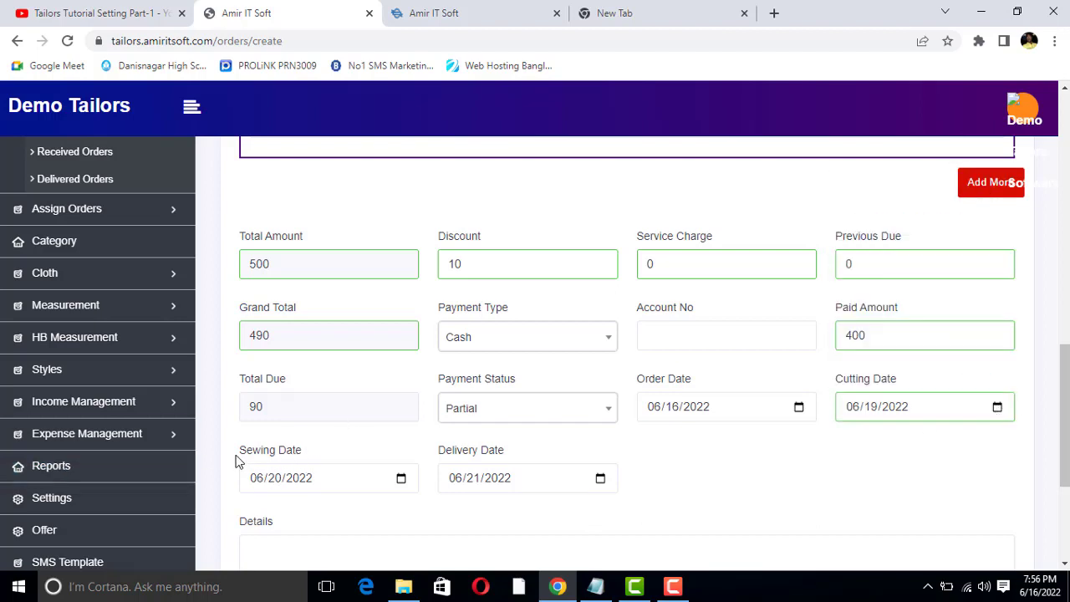
double_click(261, 454)
click(288, 454)
click(430, 453)
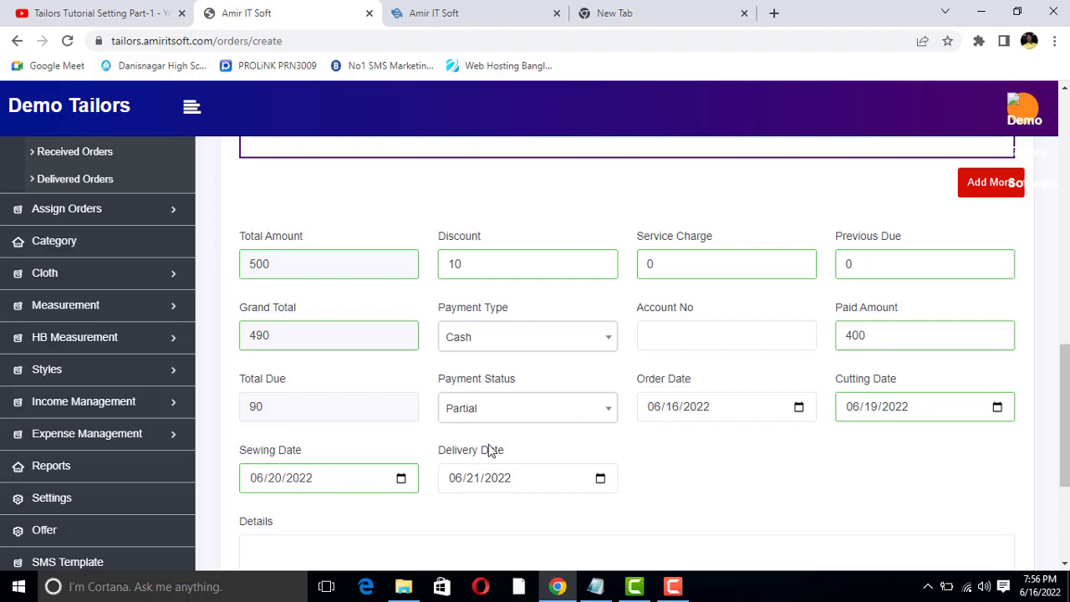
drag(402, 446, 506, 448)
click(503, 448)
click(783, 456)
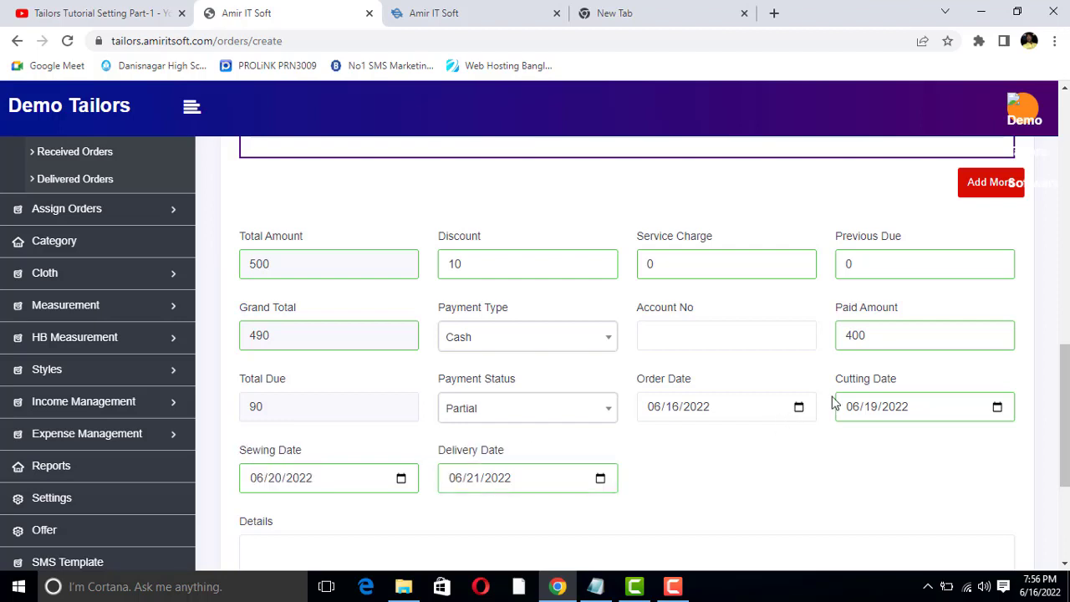
scroll(688, 473, down, 2)
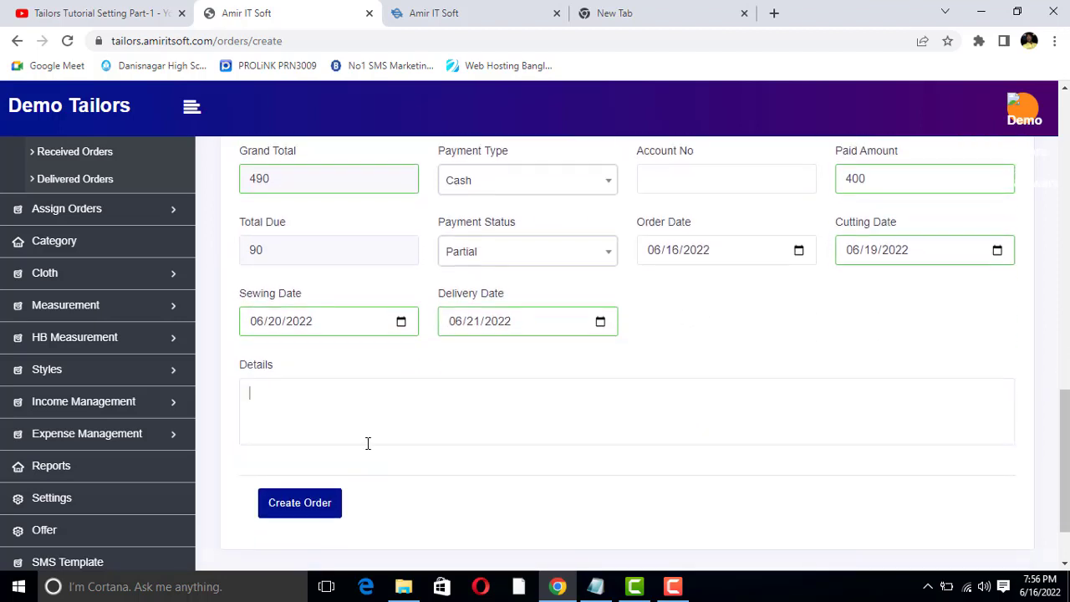
Enter "gfjffghfghfhgghfhgfhg" as the Shart item's description and create the order
scroll(523, 241, up, 8)
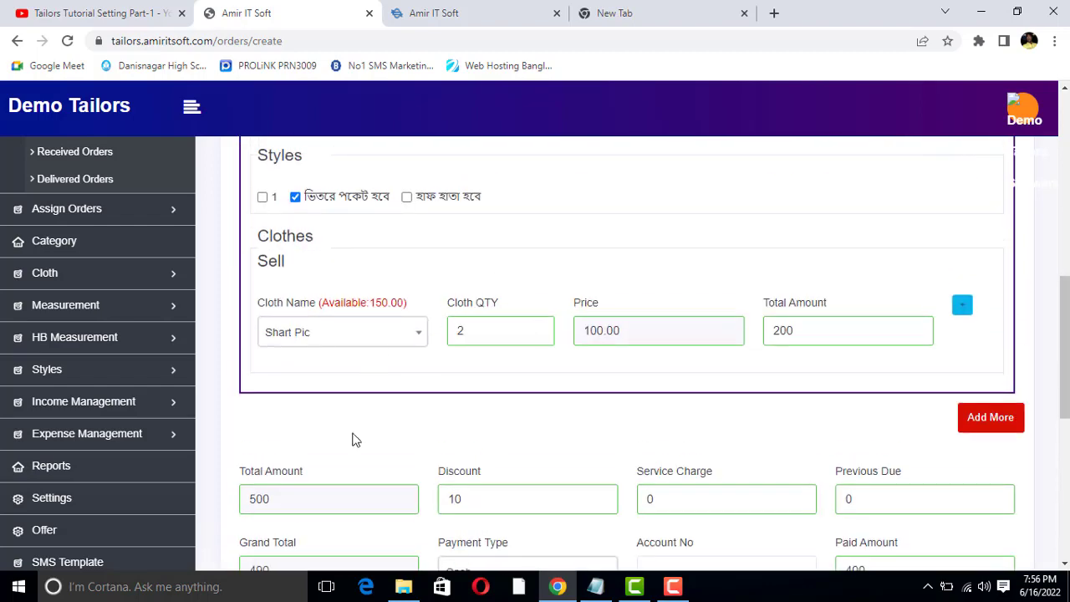
scroll(373, 411, up, 2)
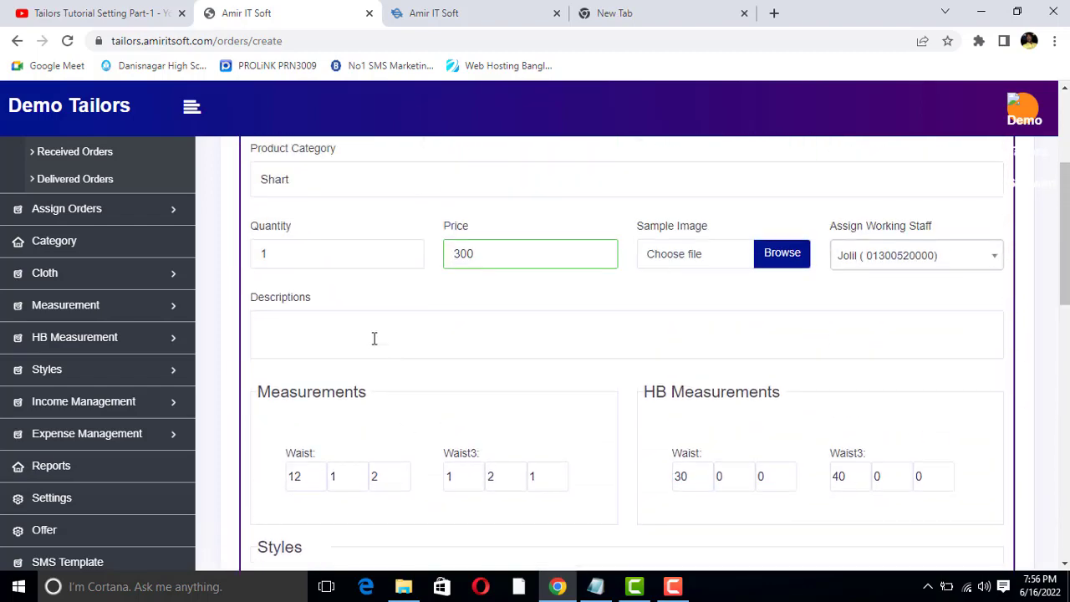
text(fghfhgghfhgfhg)
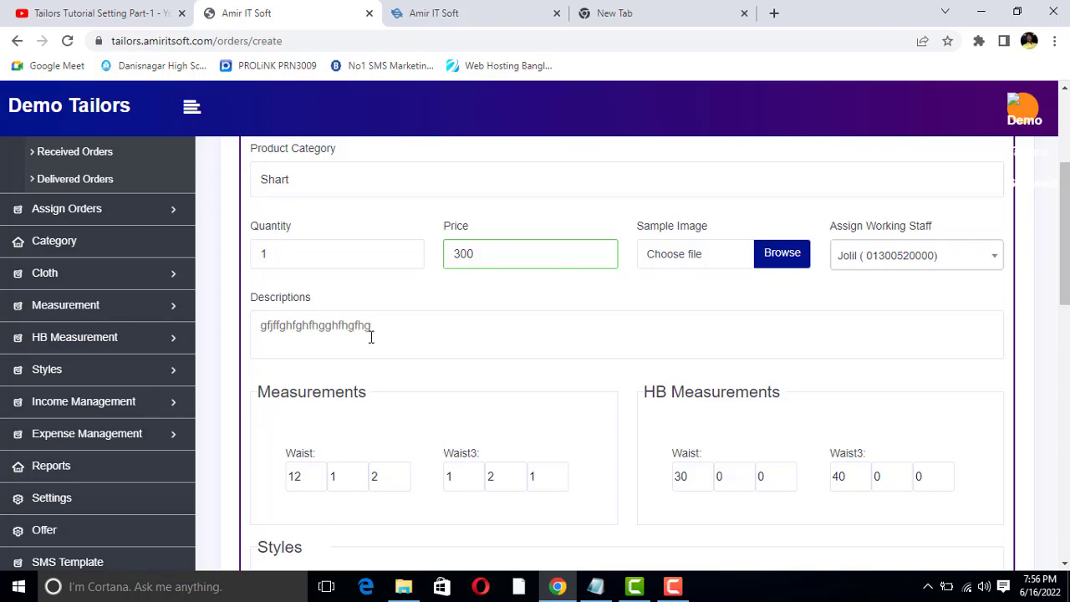
scroll(432, 354, down, 15)
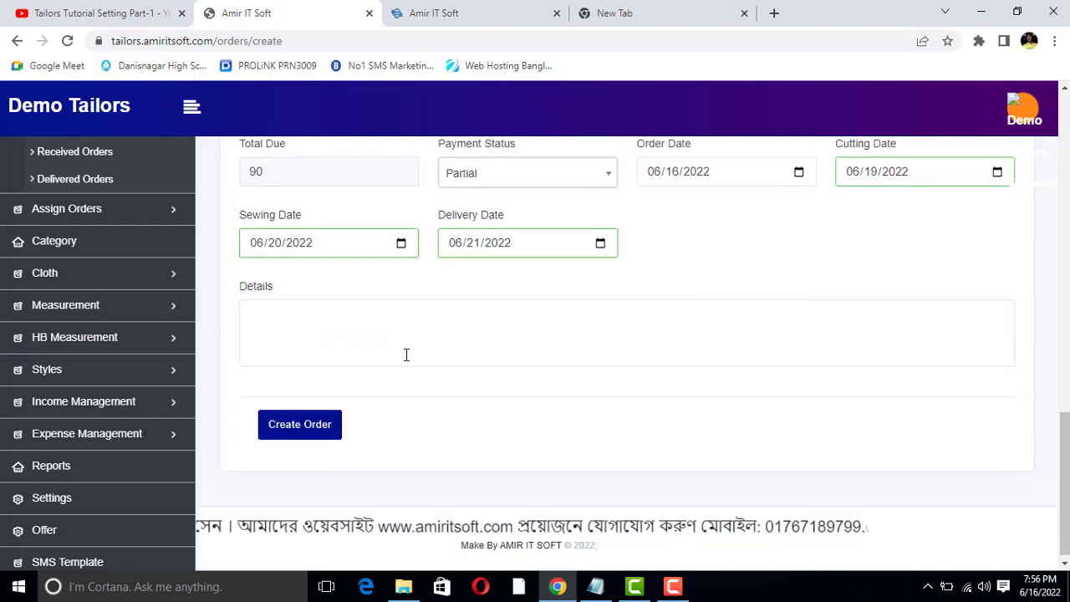
click(308, 426)
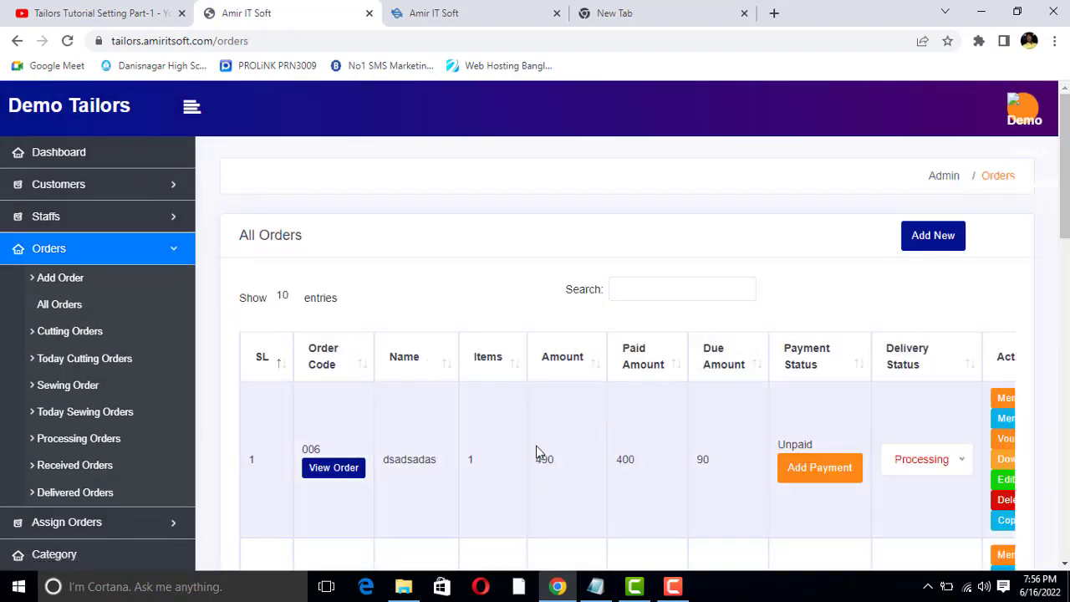
Review the new order's customer name, paid amount, due amount and payment status in the list of all orders
double_click(407, 460)
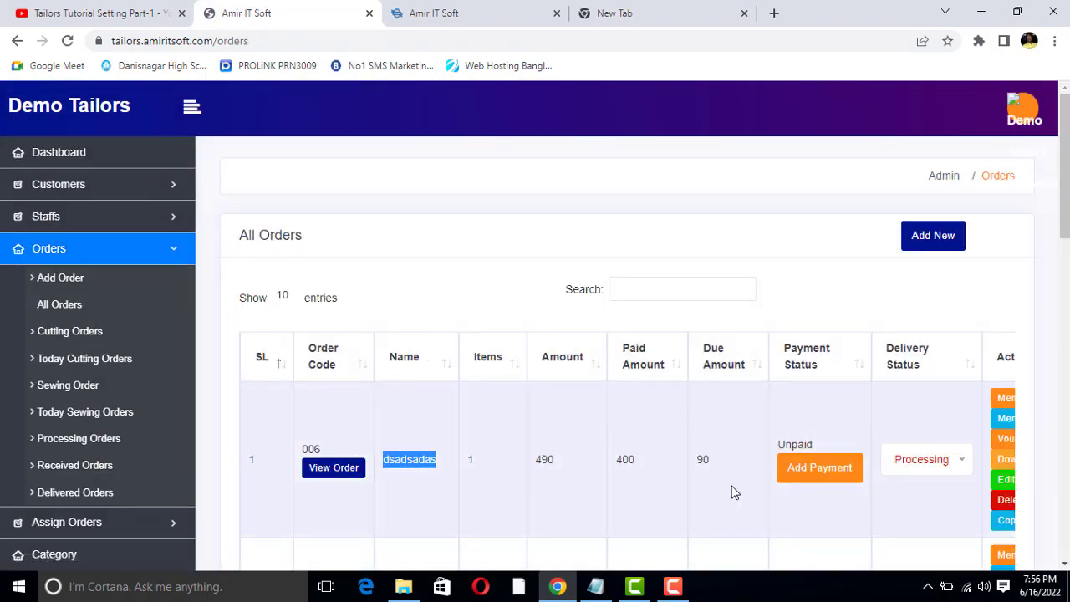
double_click(625, 458)
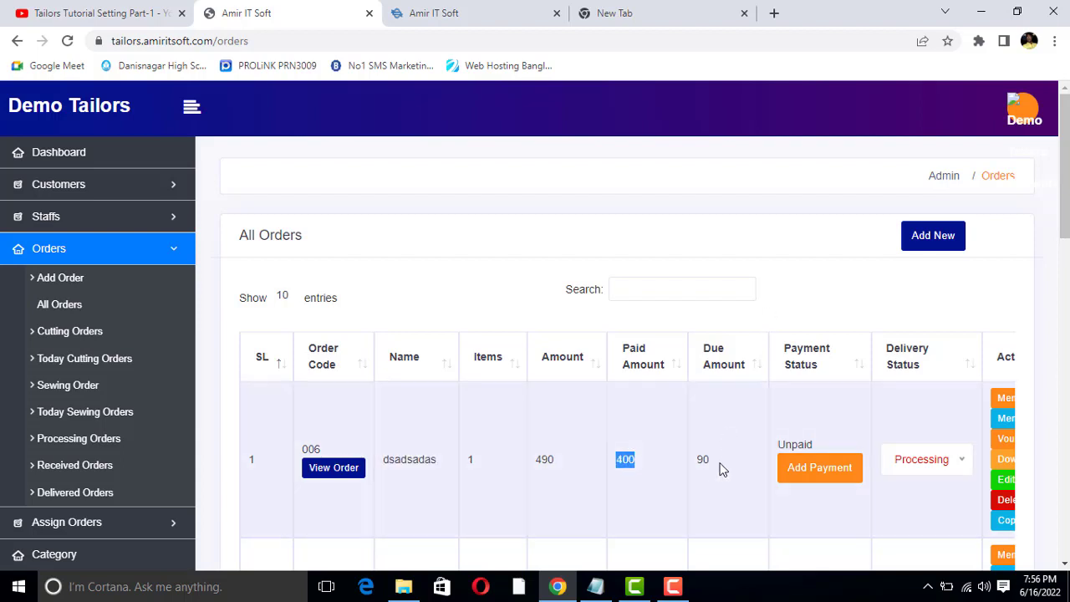
double_click(702, 459)
click(712, 468)
double_click(791, 444)
click(792, 442)
scroll(805, 382, down, 1)
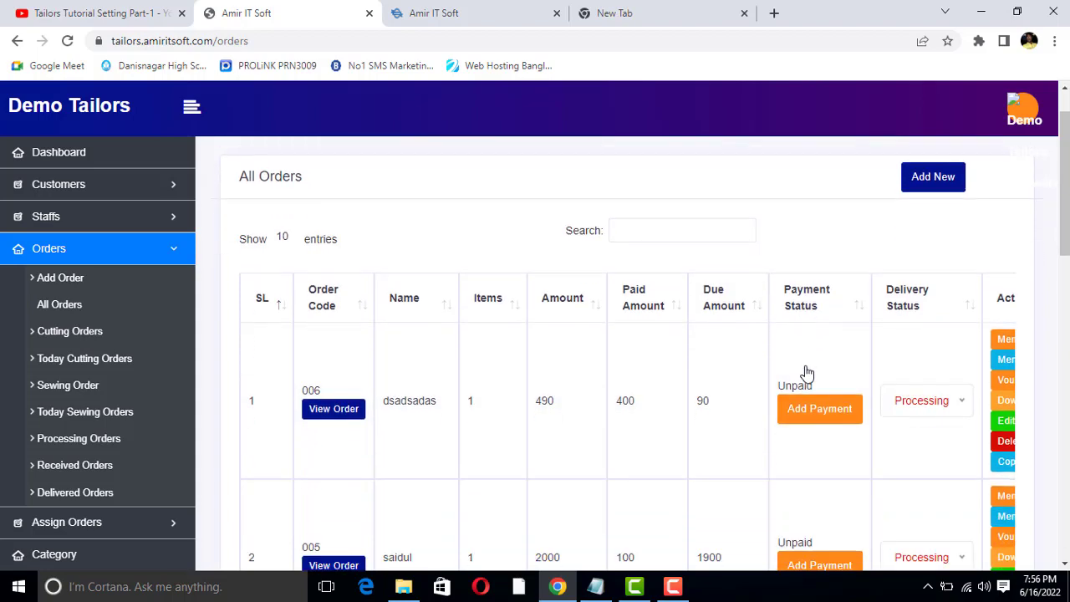
scroll(805, 374, down, 1)
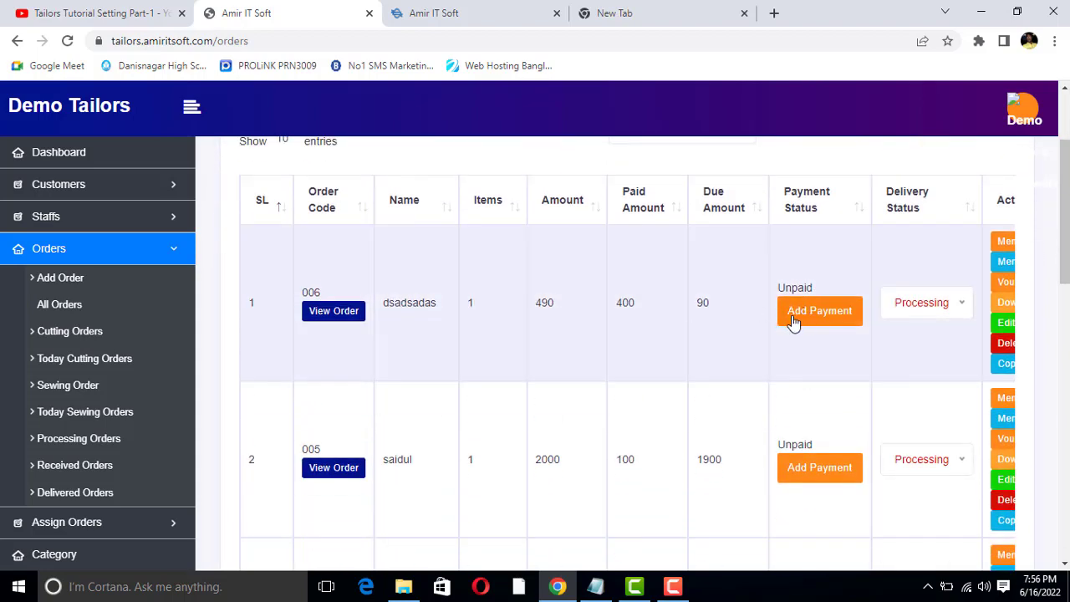
scroll(782, 363, down, 6)
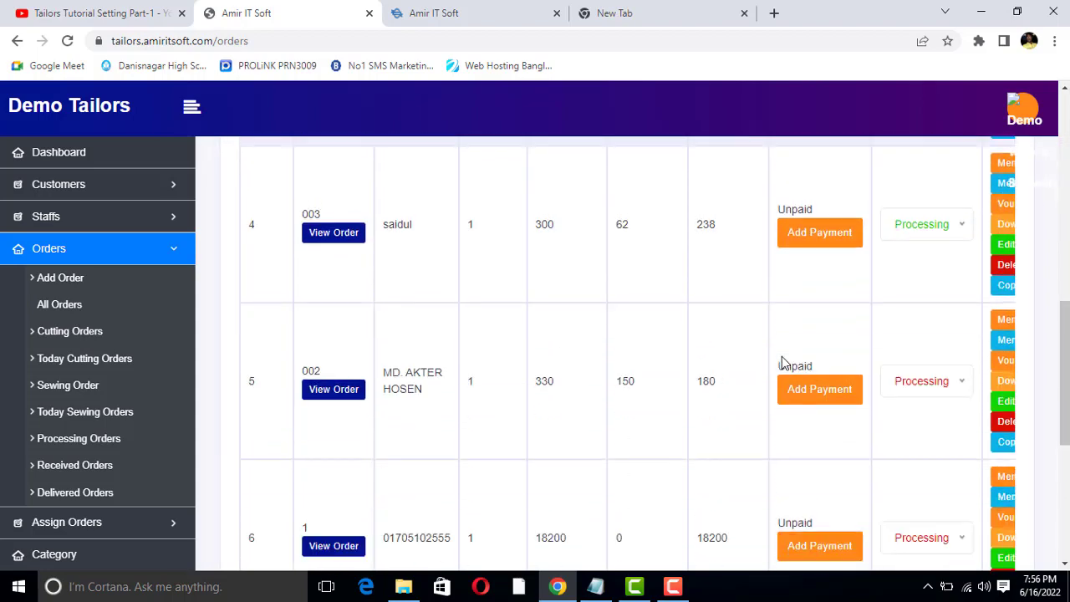
scroll(783, 363, up, 6)
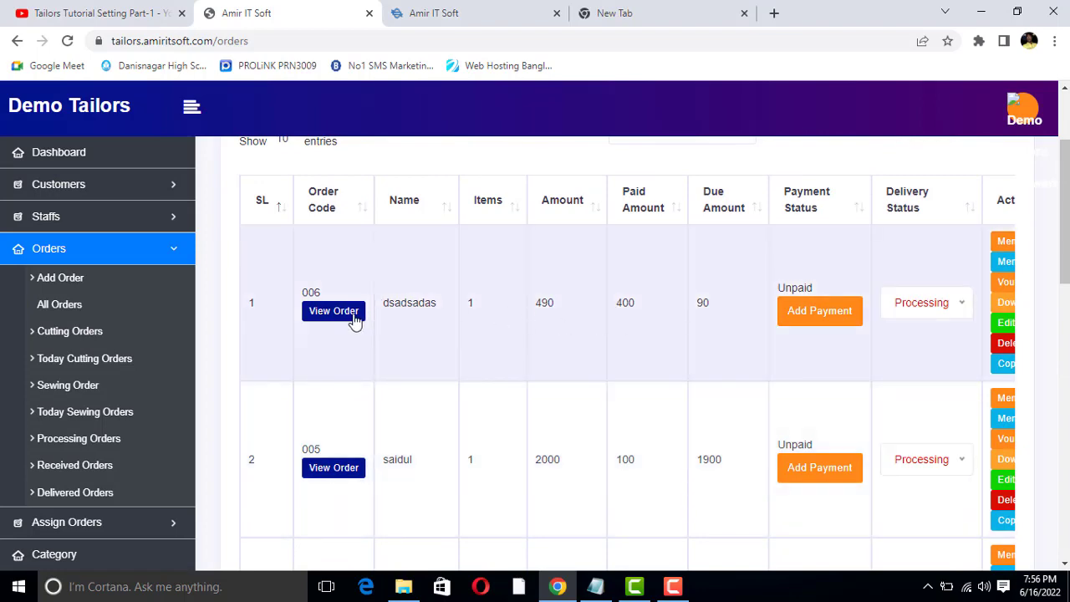
View the details of the newest order and examine its item and its Waist and Waist3 measurements
click(349, 316)
scroll(441, 329, down, 1)
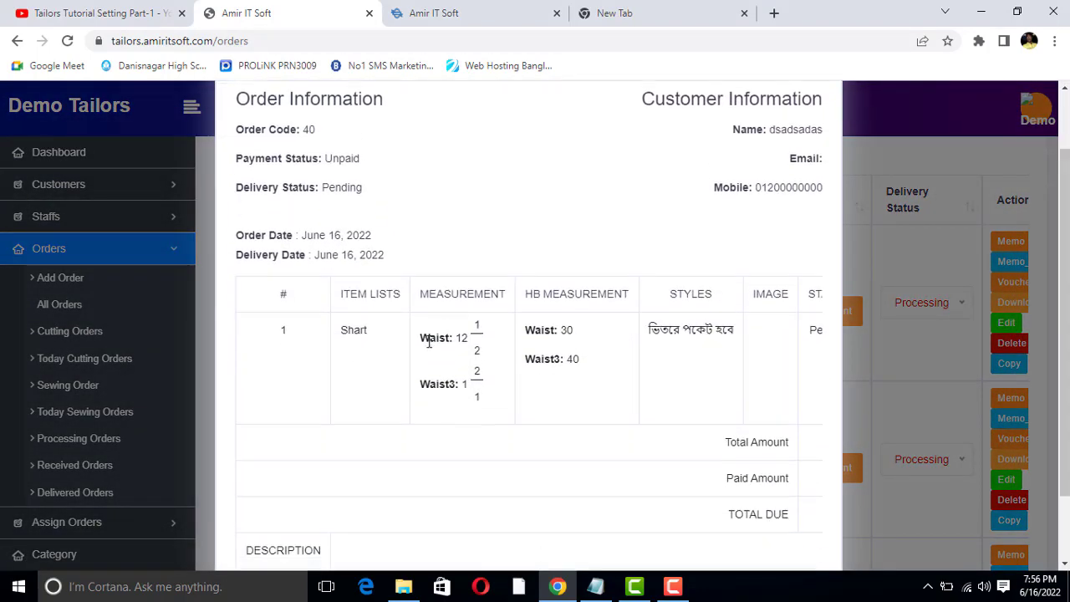
drag(298, 331, 387, 326)
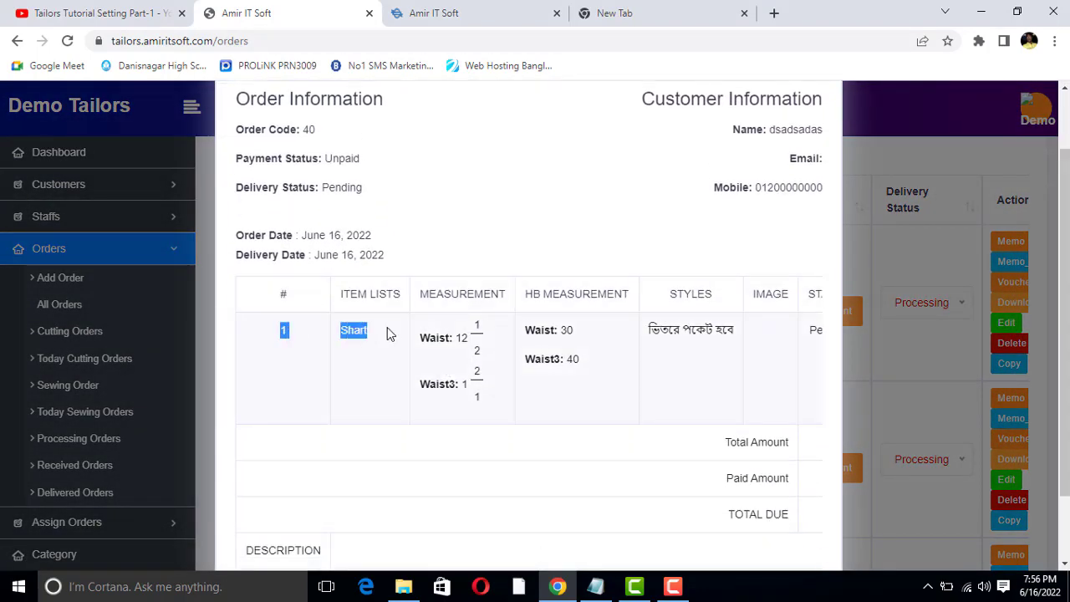
click(496, 338)
drag(455, 337, 478, 325)
click(465, 338)
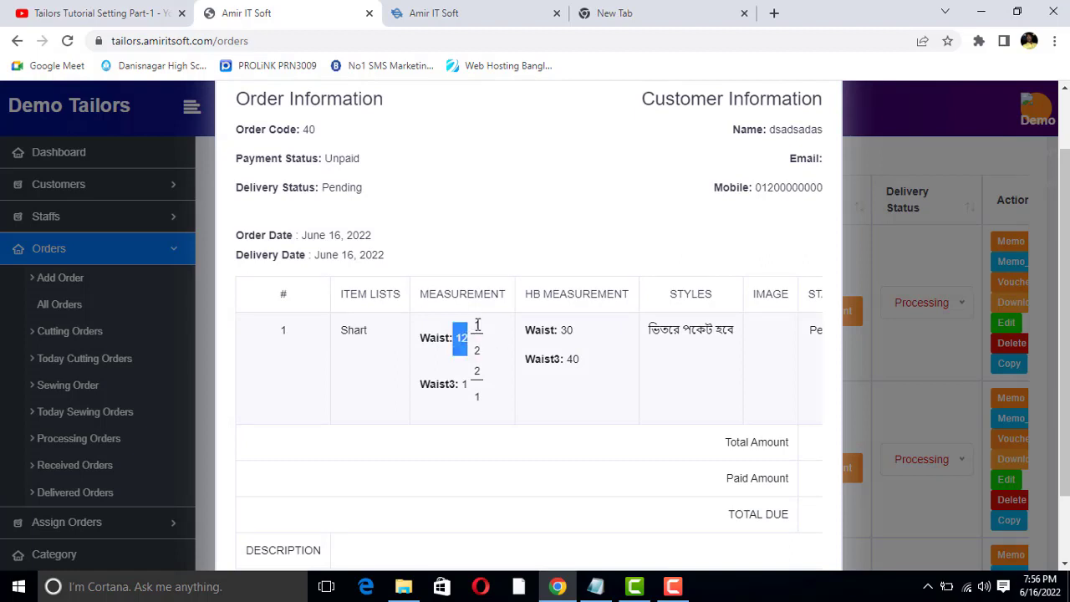
click(478, 349)
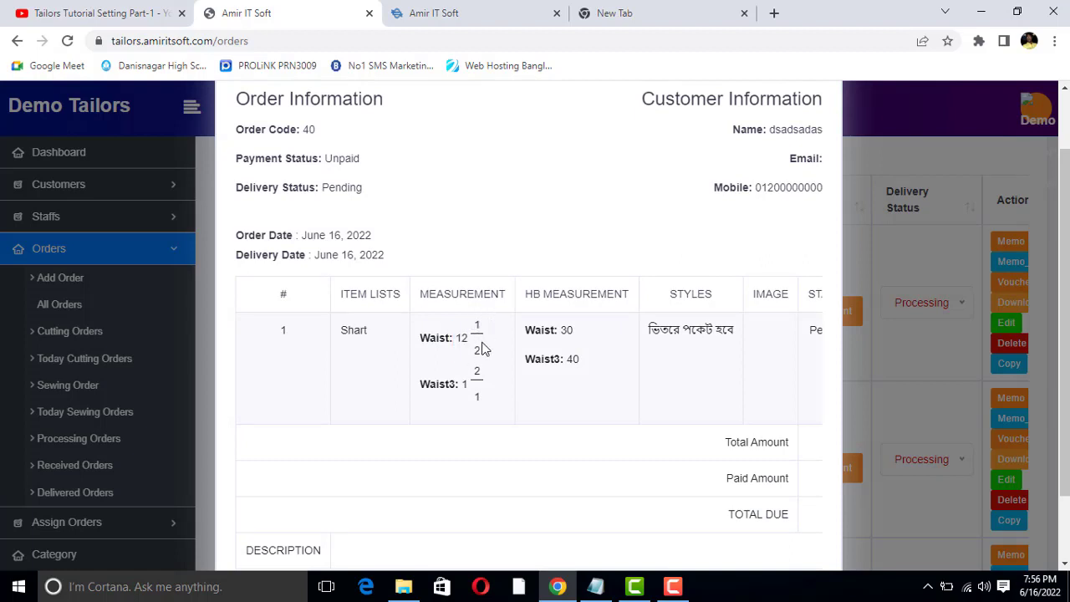
mouse_move(476, 371)
mouse_down()
mouse_move(465, 385)
mouse_move(478, 385)
mouse_up()
click(464, 385)
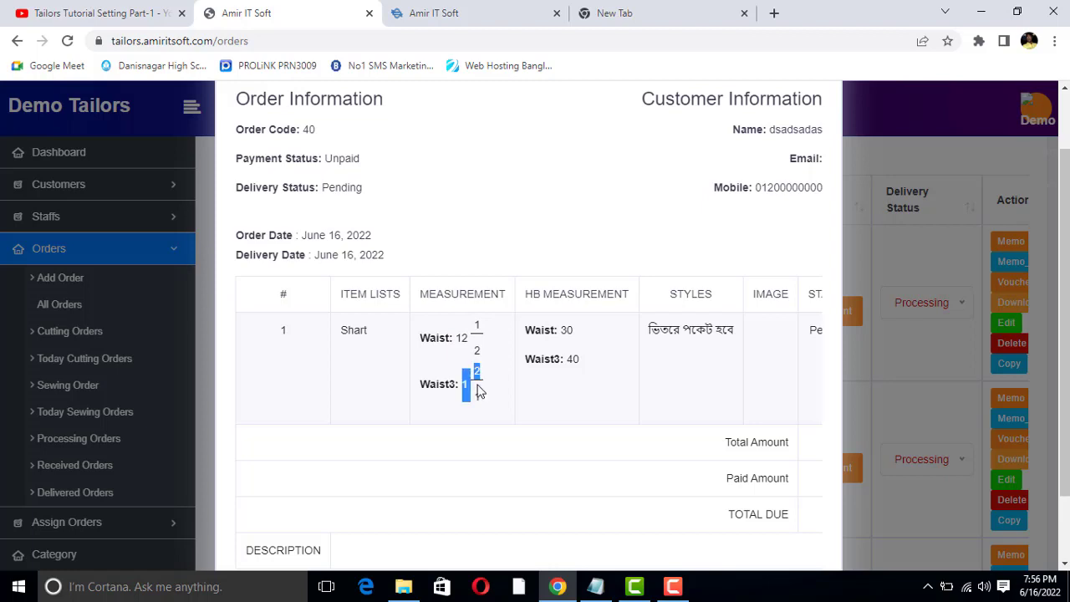
click(479, 391)
Examine the Shart item's HB measurements and chosen style in the order details
drag(535, 329, 598, 336)
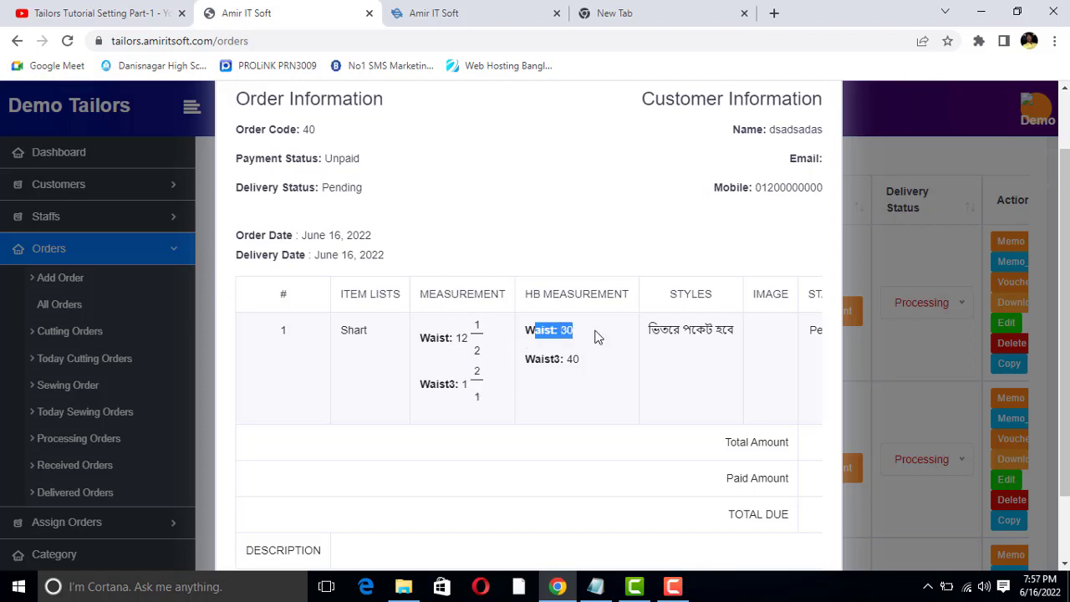
drag(543, 359, 580, 363)
click(539, 360)
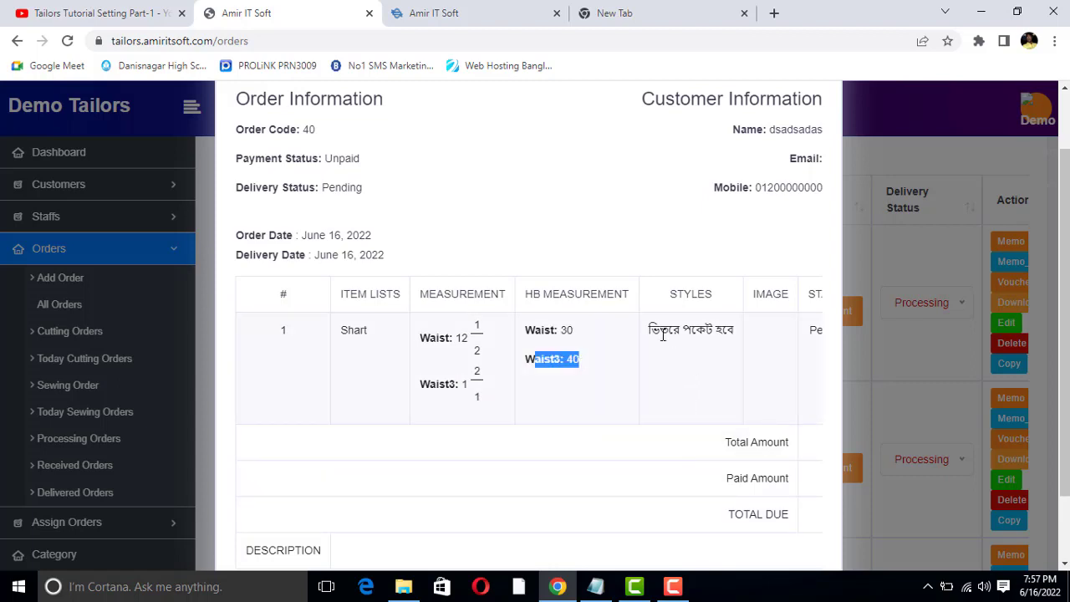
drag(652, 332, 732, 331)
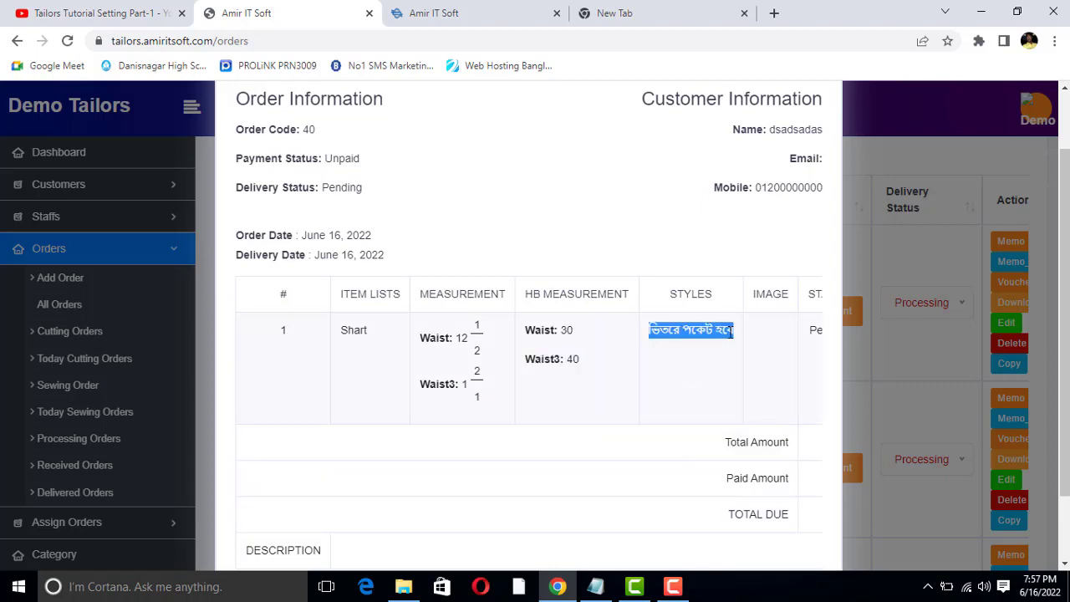
triple_click(658, 334)
click(659, 334)
triple_click(659, 332)
click(665, 343)
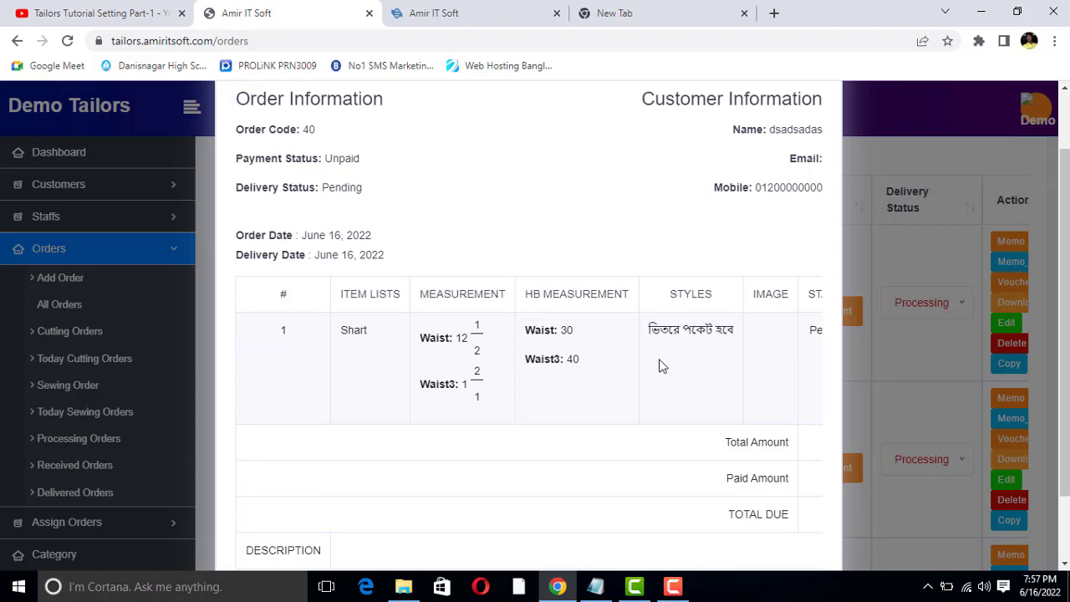
drag(657, 328, 722, 328)
click(669, 328)
drag(655, 329, 750, 334)
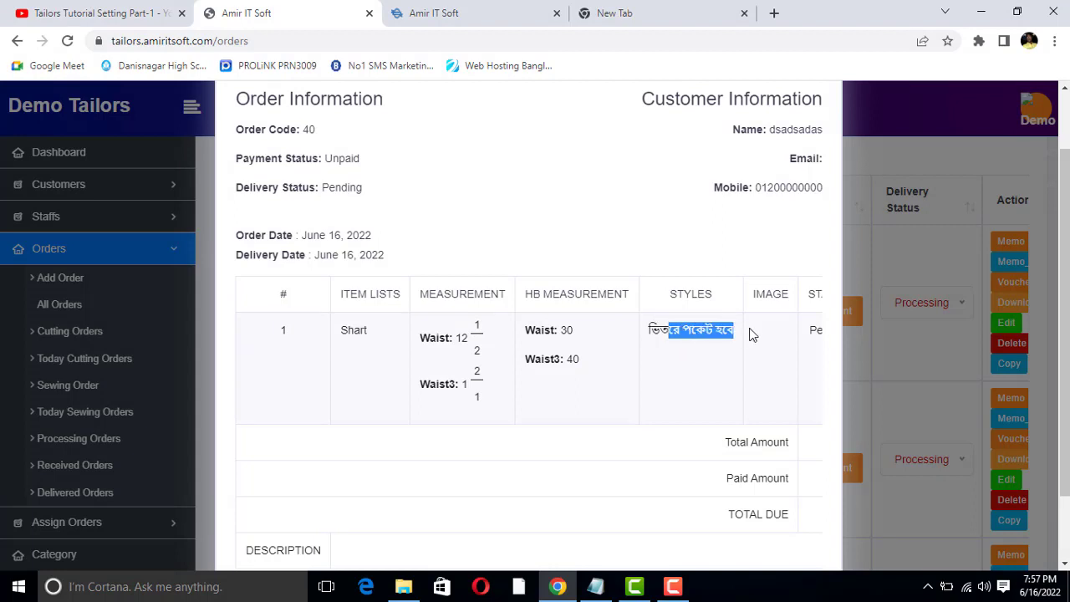
Bring the remaining columns of the order details into view and check the Shart item's status
drag(826, 340, 823, 343)
click(741, 303)
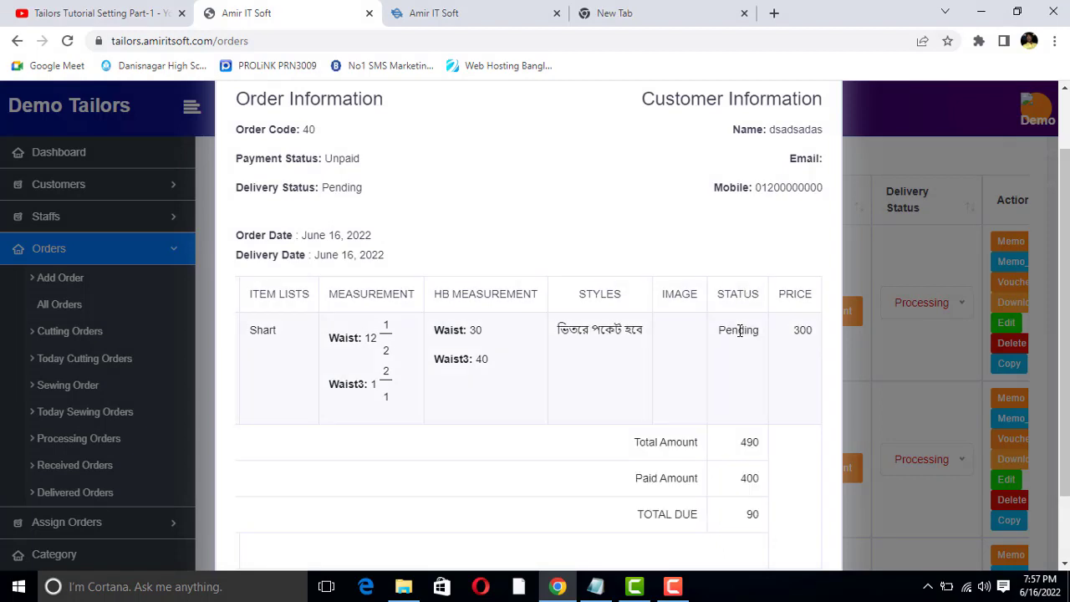
double_click(739, 332)
click(733, 330)
double_click(731, 330)
click(724, 328)
double_click(730, 330)
click(735, 330)
double_click(737, 330)
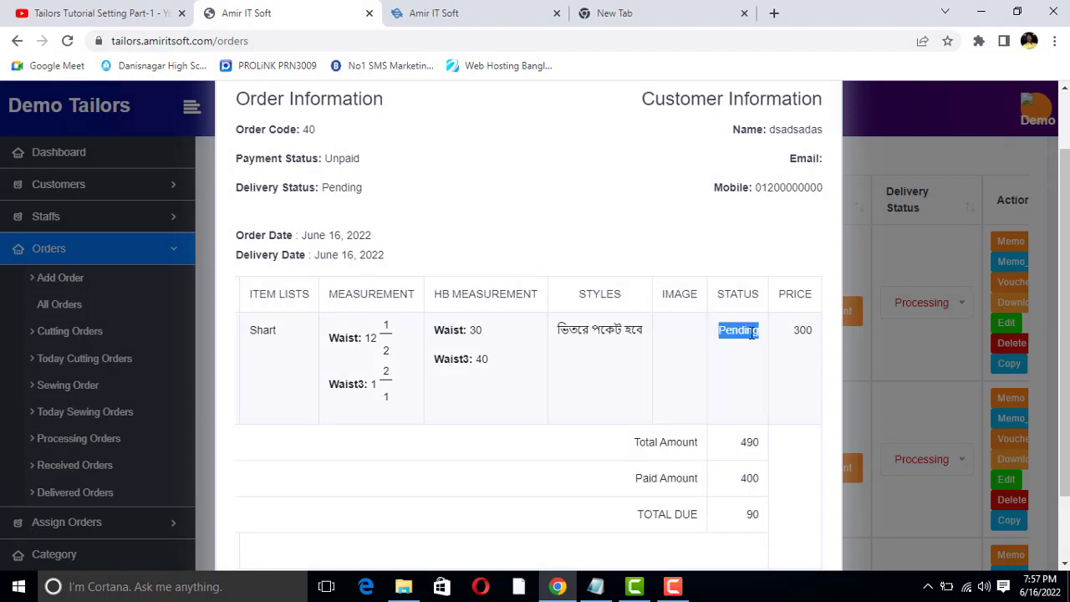
click(738, 332)
double_click(739, 331)
click(742, 329)
double_click(742, 329)
Check the Shart item's status, style and price in the order details
click(796, 331)
double_click(805, 330)
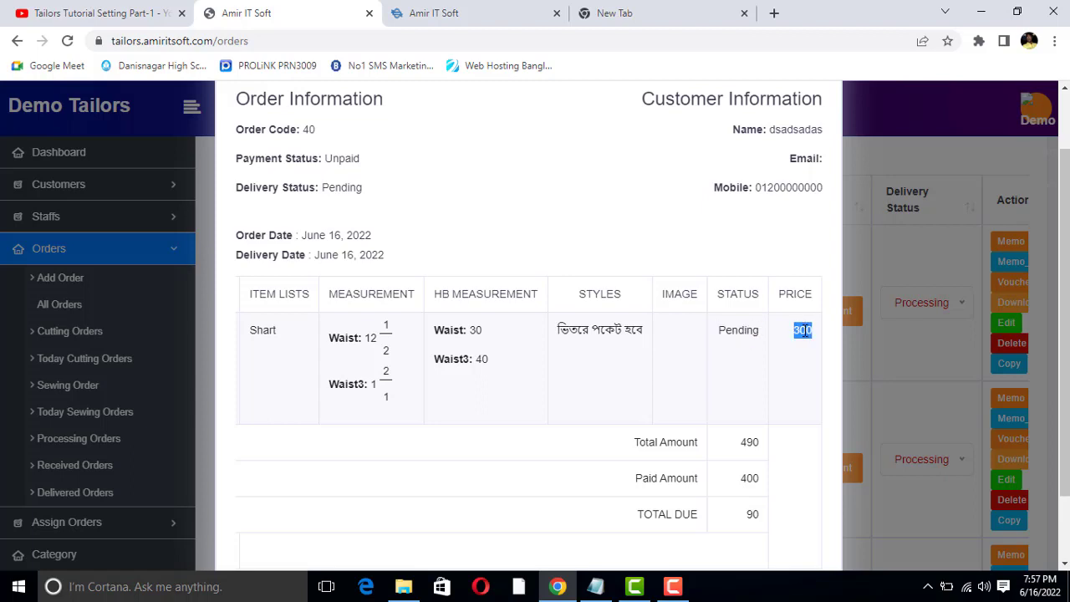
double_click(749, 334)
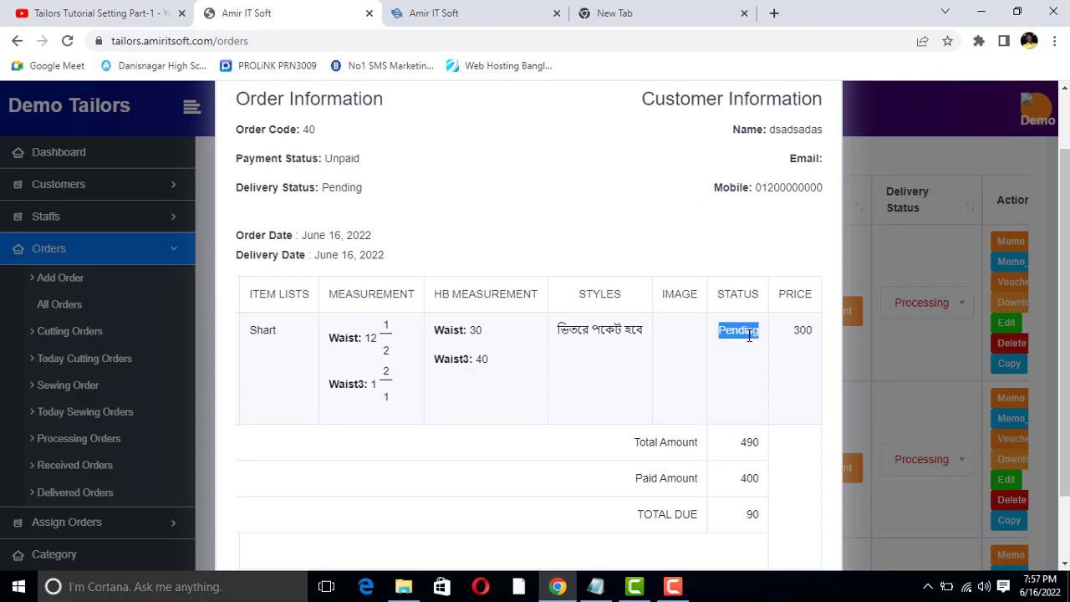
double_click(633, 329)
double_click(802, 330)
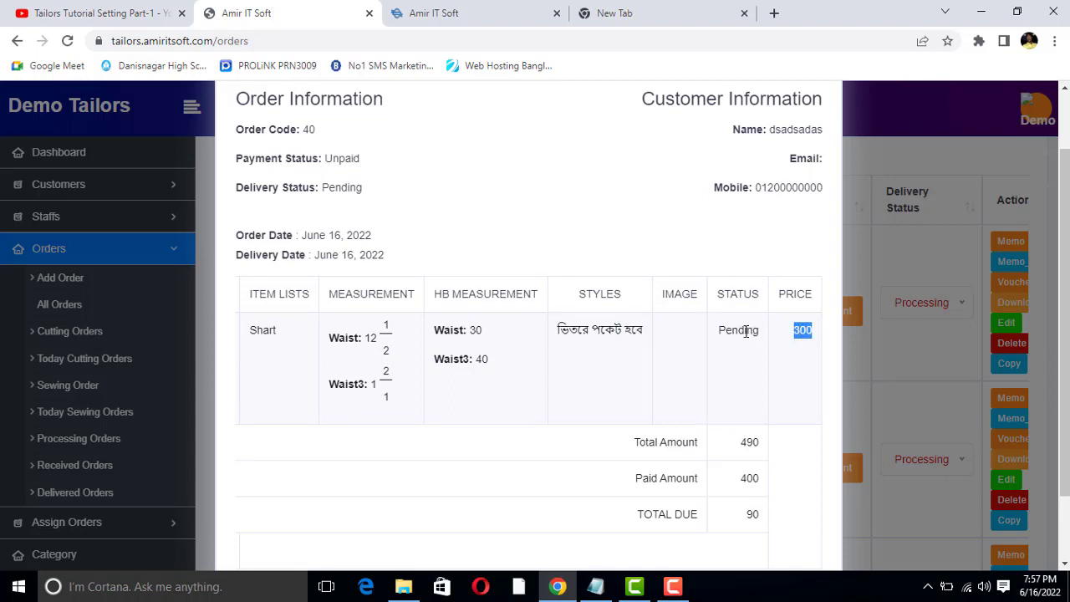
click(804, 330)
Examine the total, paid and due amounts in the order details, and close the details
scroll(707, 340, down, 1)
double_click(751, 365)
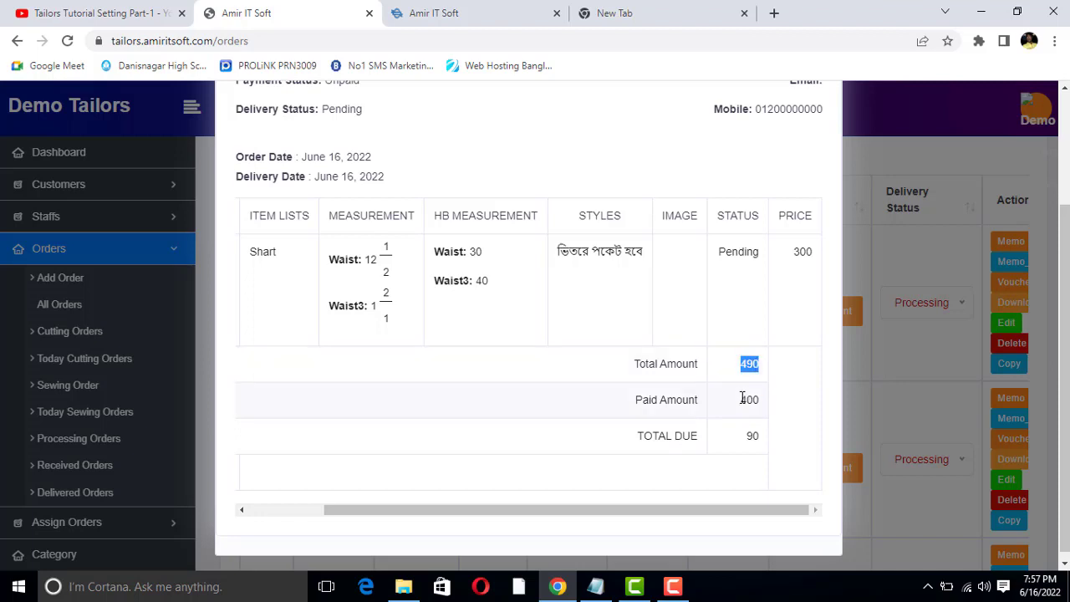
double_click(748, 400)
double_click(751, 363)
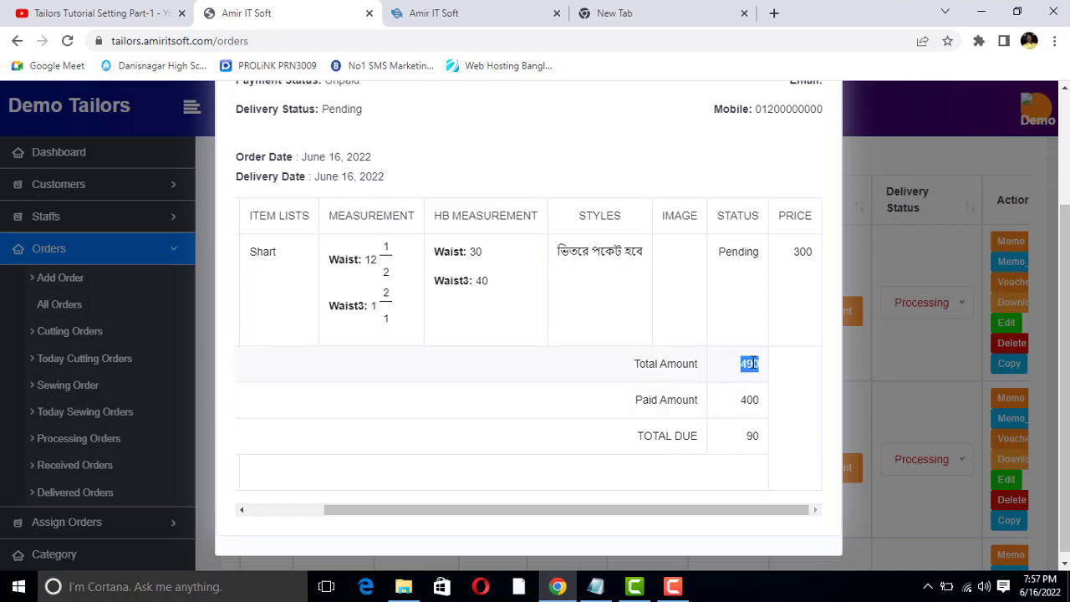
double_click(750, 400)
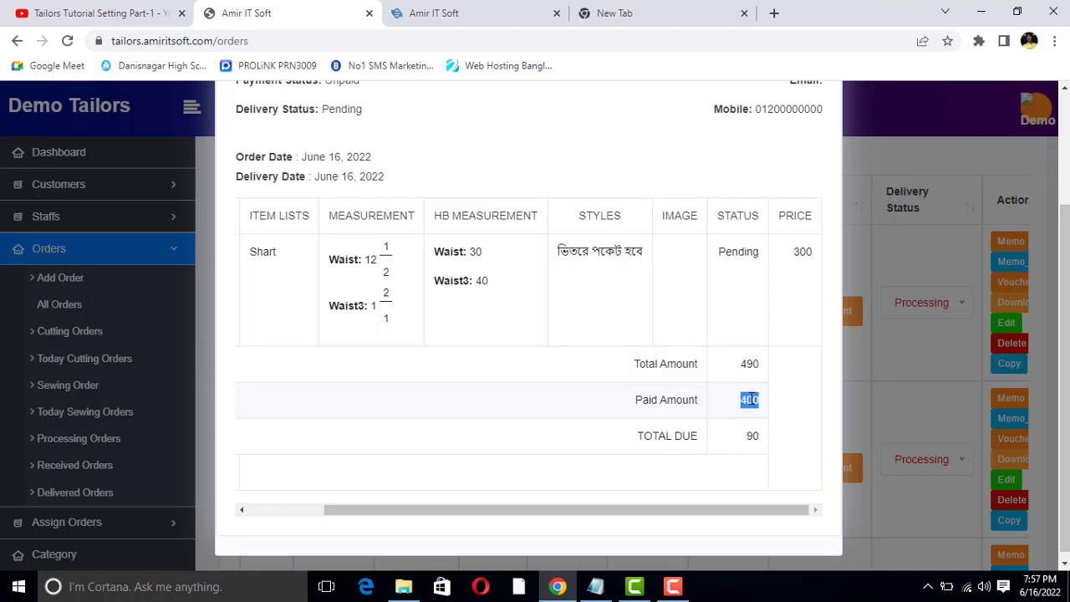
drag(756, 436, 227, 440)
click(345, 433)
scroll(372, 394, up, 3)
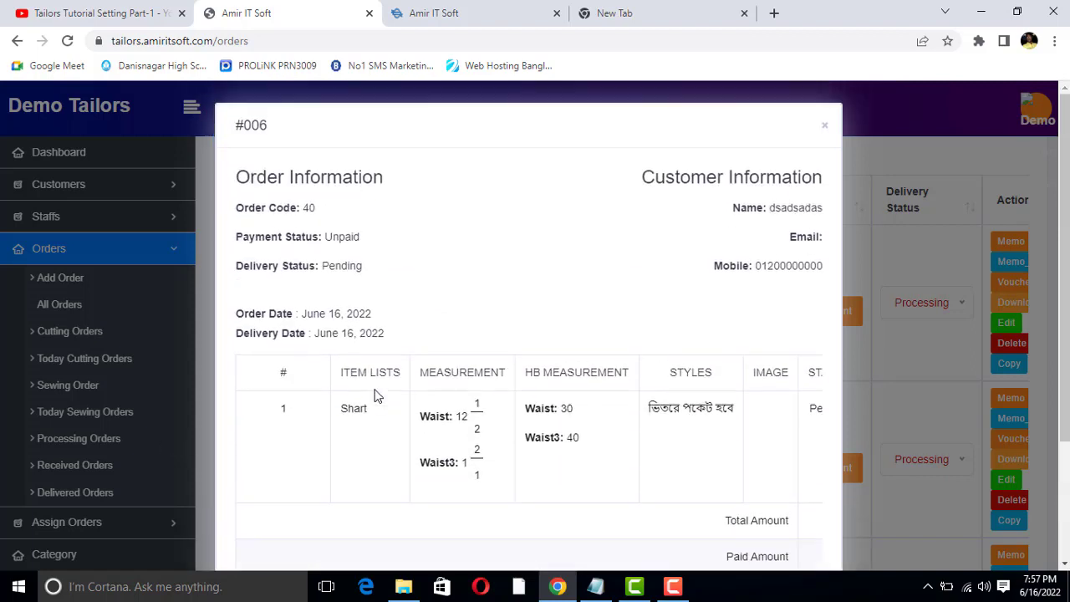
click(825, 130)
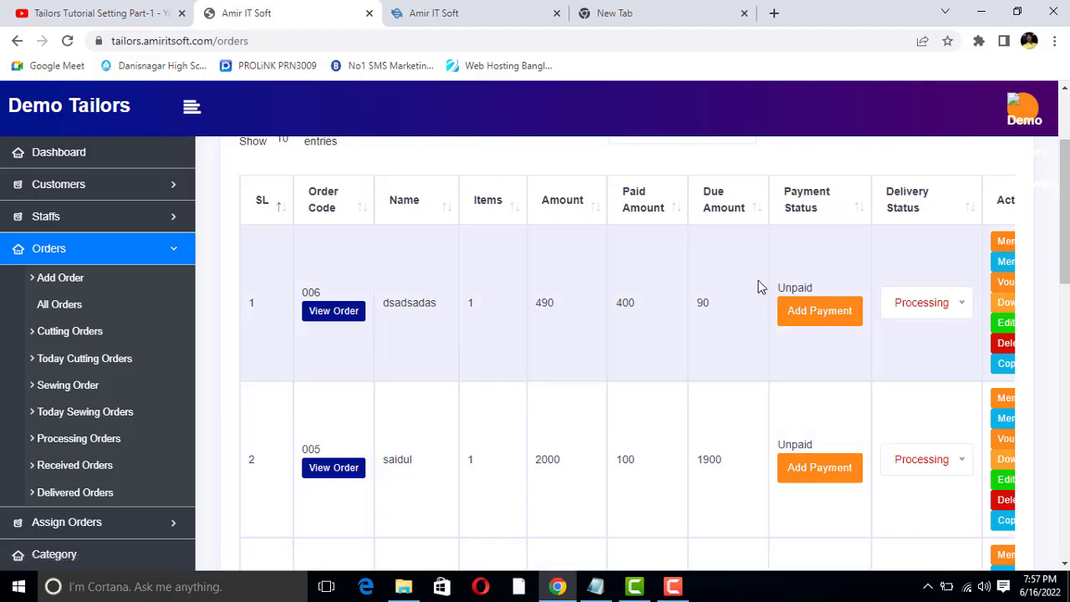
Open the newest order's Memo and examine the shop contact header and the customer slip's dates and quantity
drag(703, 305, 1033, 311)
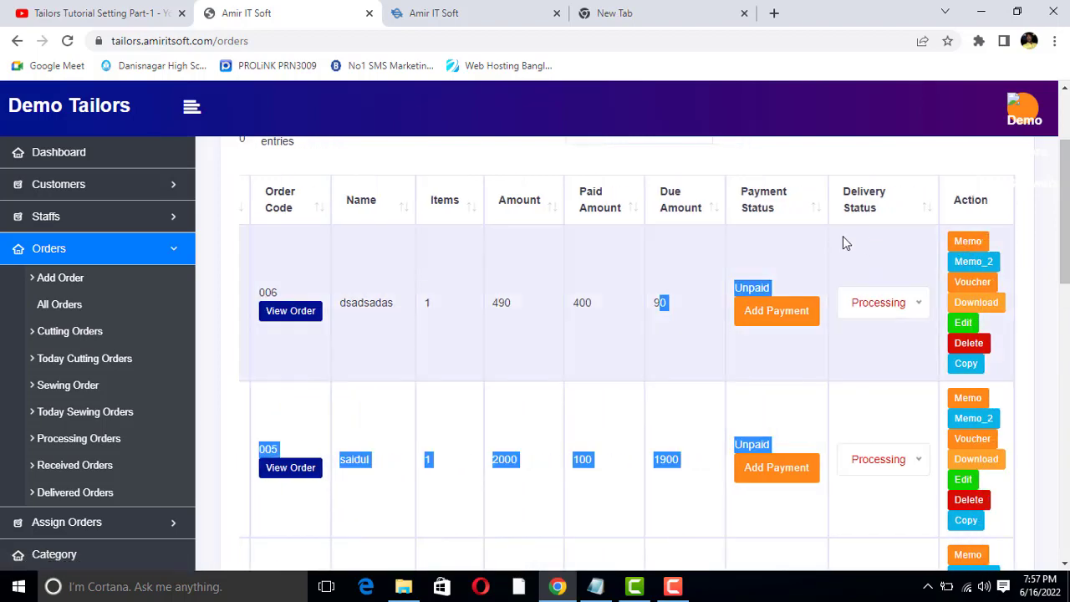
click(844, 237)
click(956, 244)
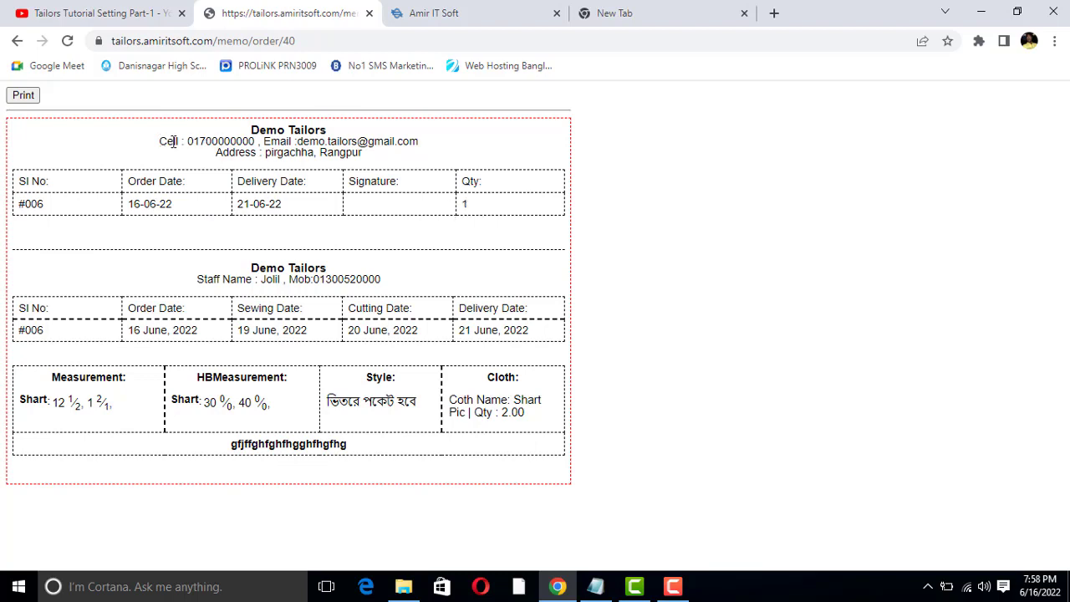
drag(173, 141, 384, 188)
click(383, 188)
drag(151, 143, 398, 252)
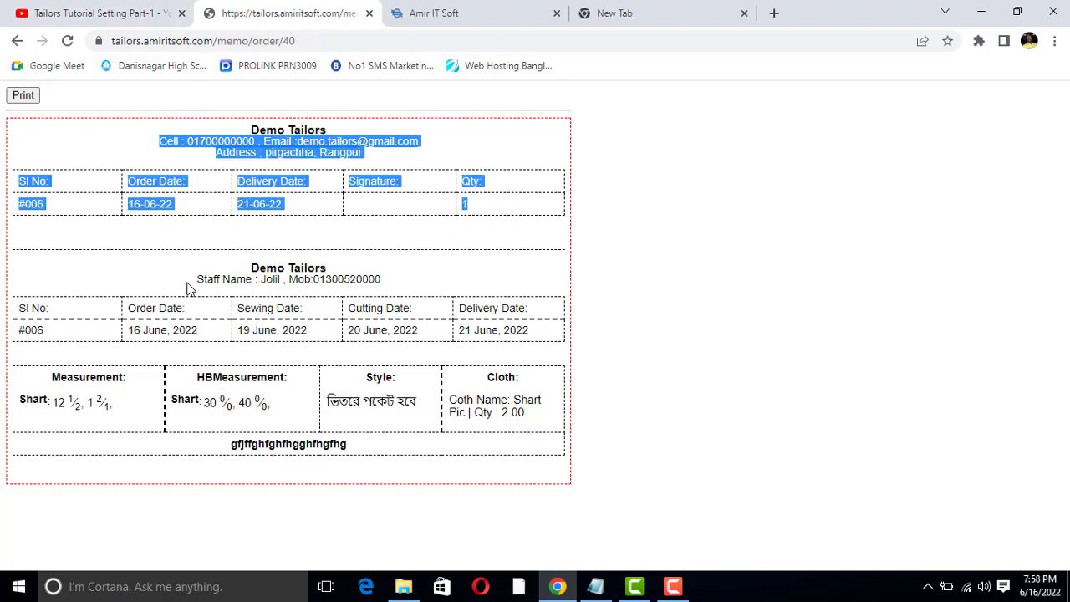
Examine the memo's staff section with its work dates, measurements and style, and return to the order list
drag(191, 290, 391, 289)
click(255, 295)
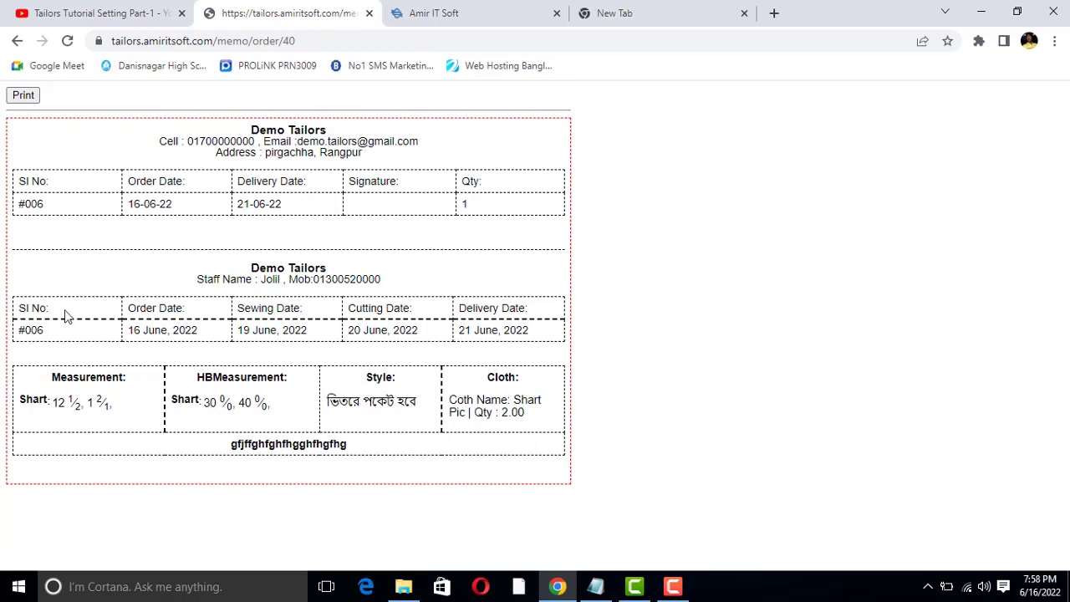
drag(66, 315, 509, 411)
click(188, 365)
drag(203, 297, 413, 389)
click(400, 382)
click(17, 41)
Open the newest order's Memo_2 and examine its welcome boxes and customer information
click(977, 265)
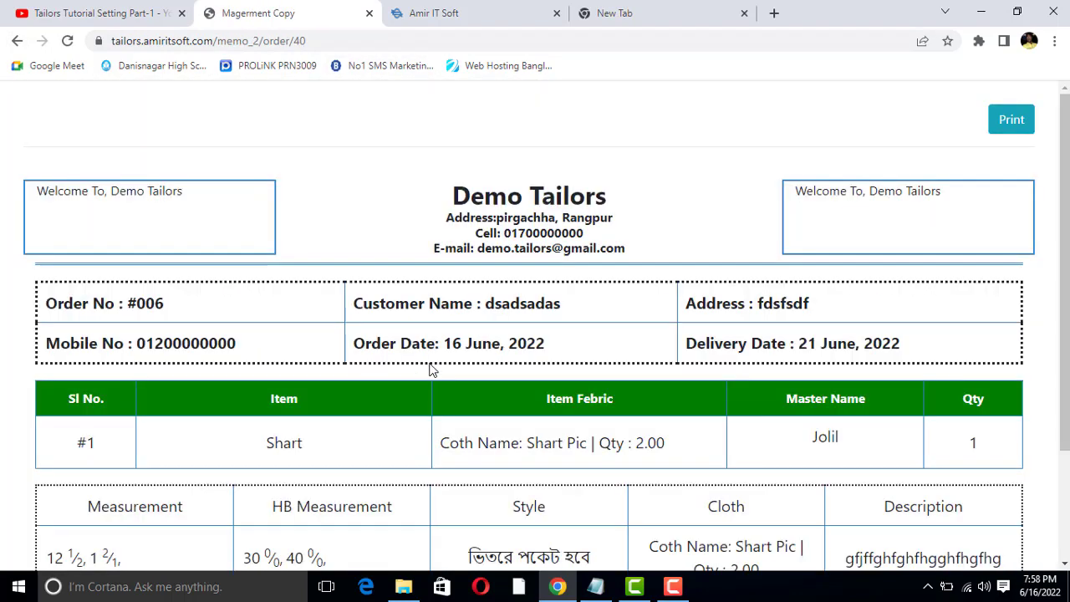
drag(107, 186, 370, 224)
click(370, 225)
scroll(370, 290, down, 2)
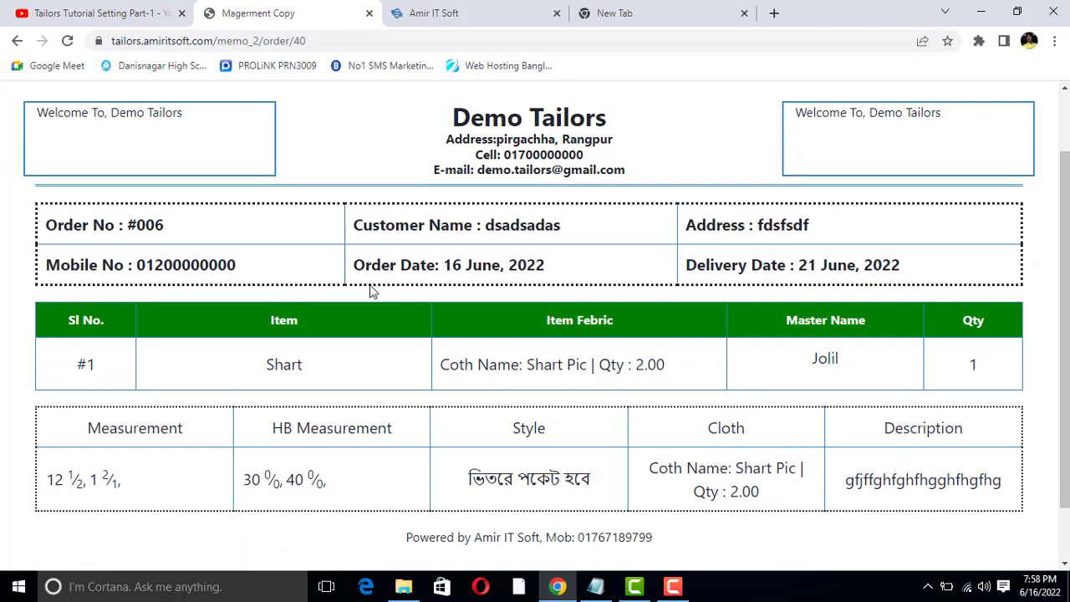
Examine the item, fabric, master name and quantity in the second memo's item table
drag(71, 297, 512, 307)
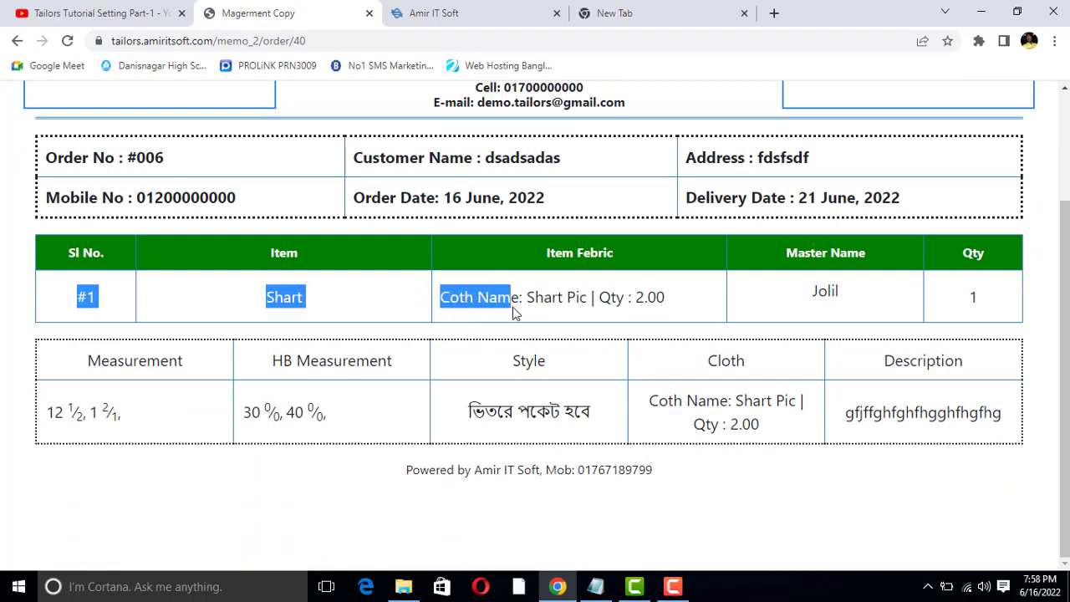
click(554, 307)
double_click(826, 292)
click(829, 294)
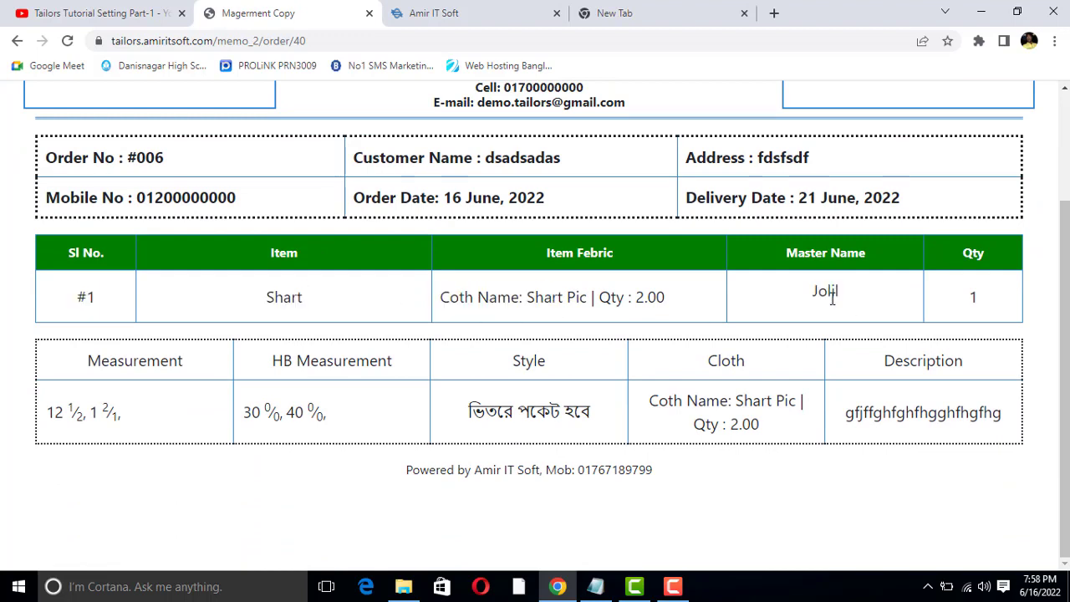
double_click(830, 294)
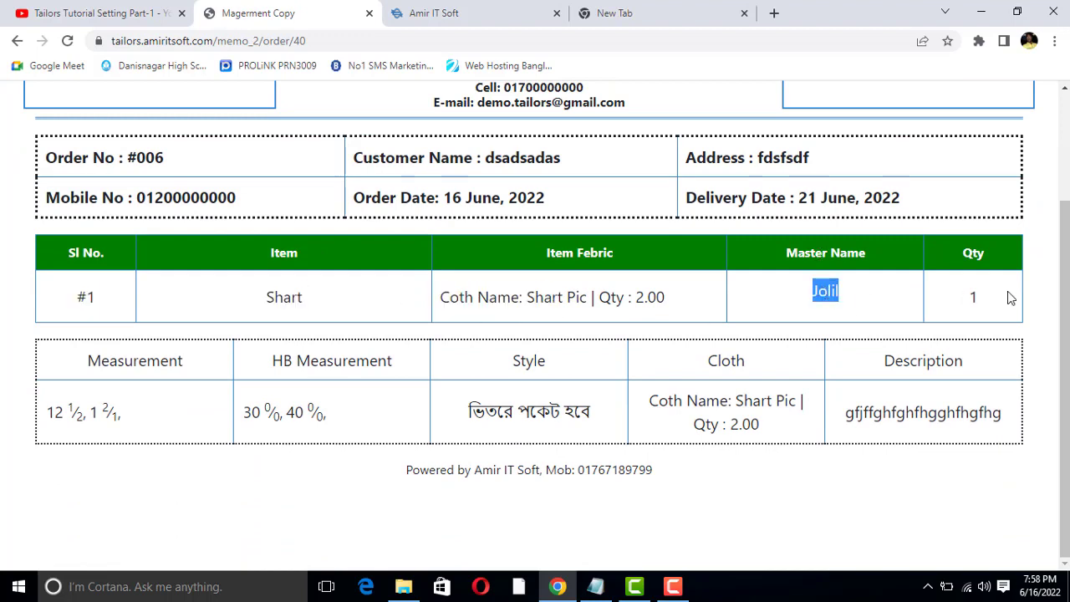
click(976, 297)
Examine the measurements, HB measurements and description in the second memo, and return to the order list
double_click(338, 357)
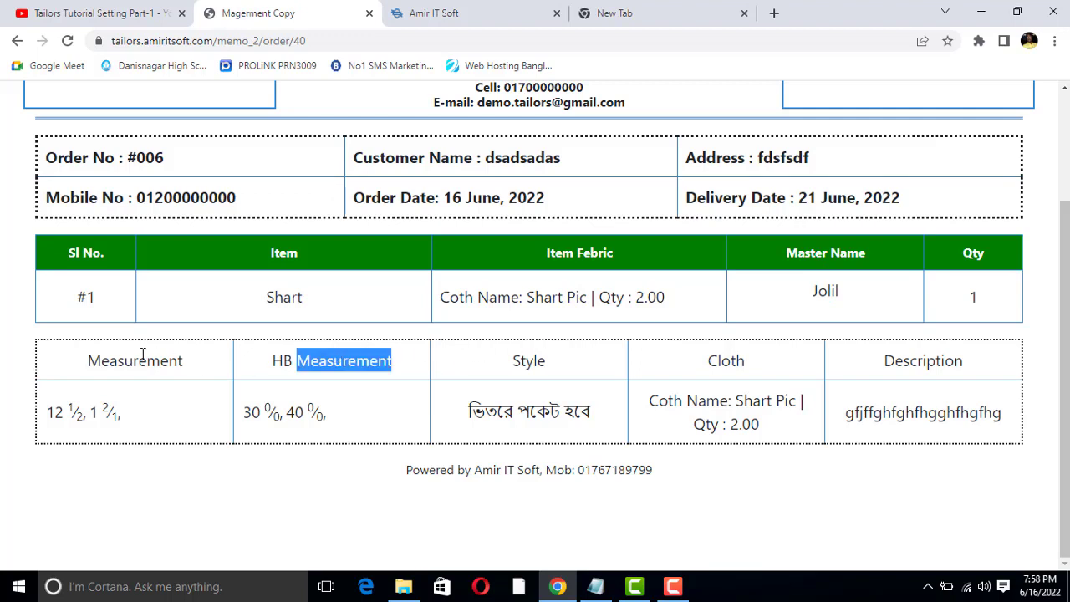
click(108, 410)
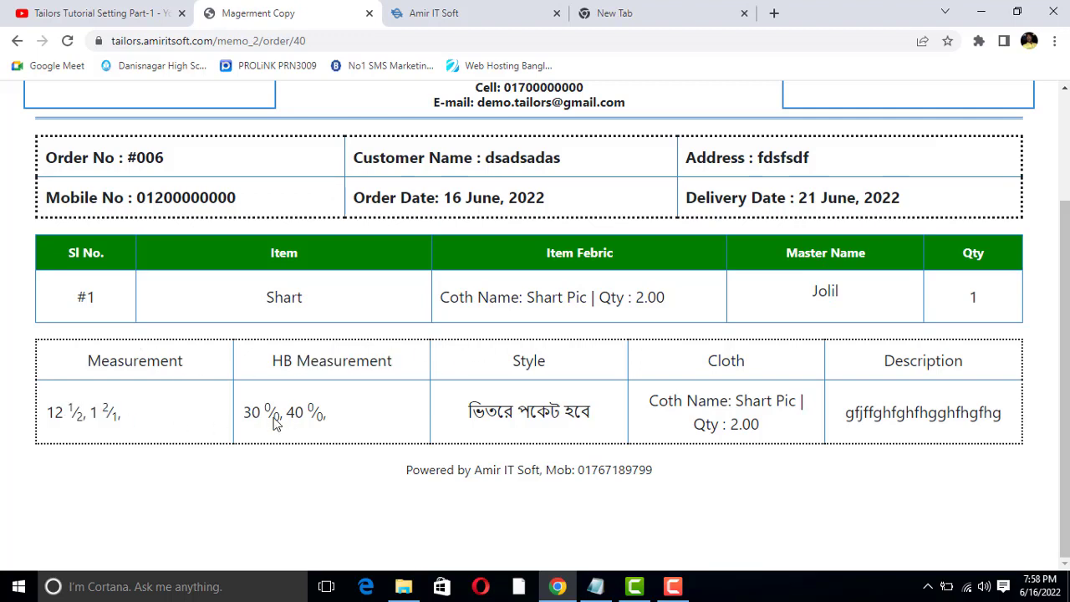
drag(928, 423, 914, 418)
scroll(530, 346, up, 2)
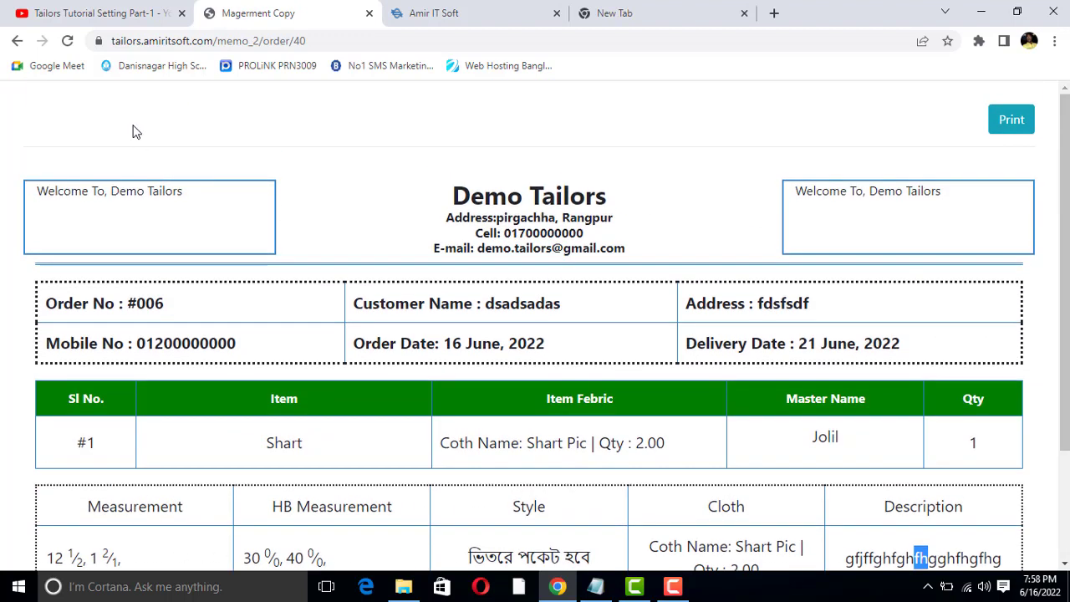
click(12, 42)
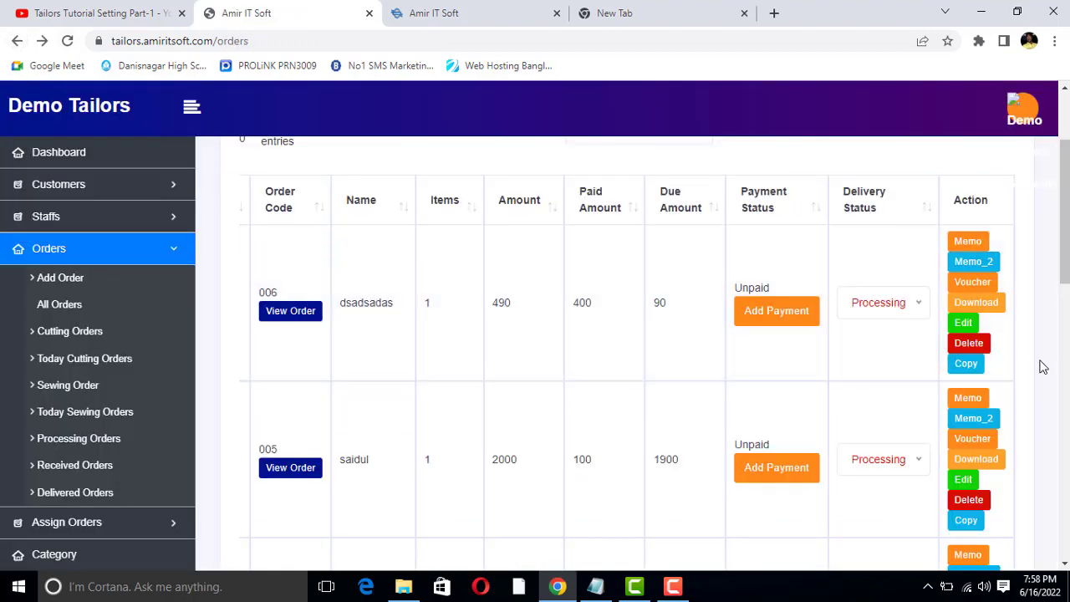
Open the newest order's Voucher and examine the customer details, order date and delivery date
click(972, 284)
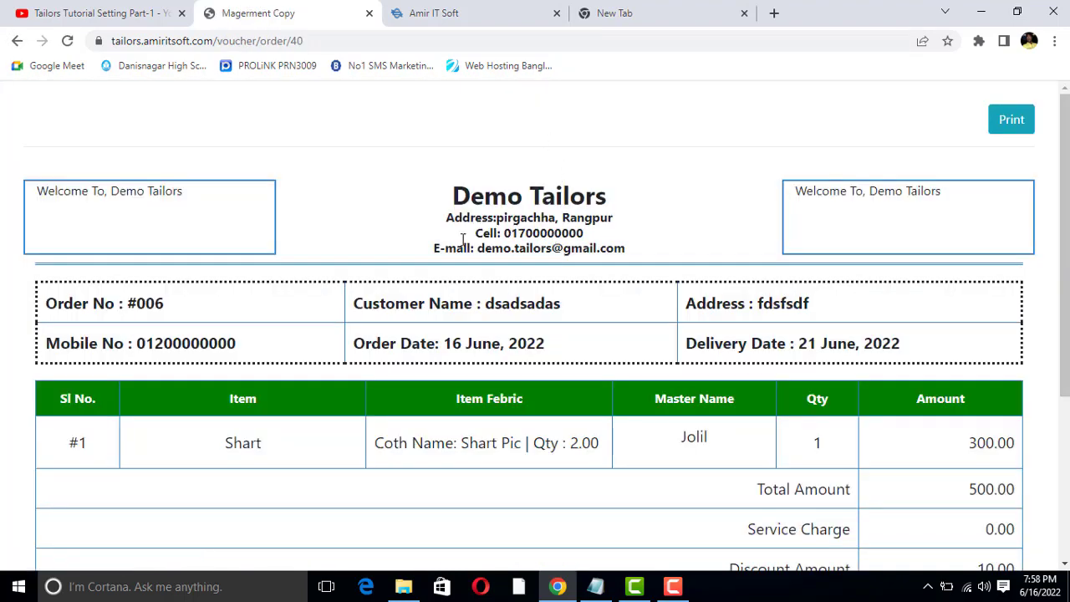
scroll(449, 367, down, 3)
scroll(547, 365, up, 3)
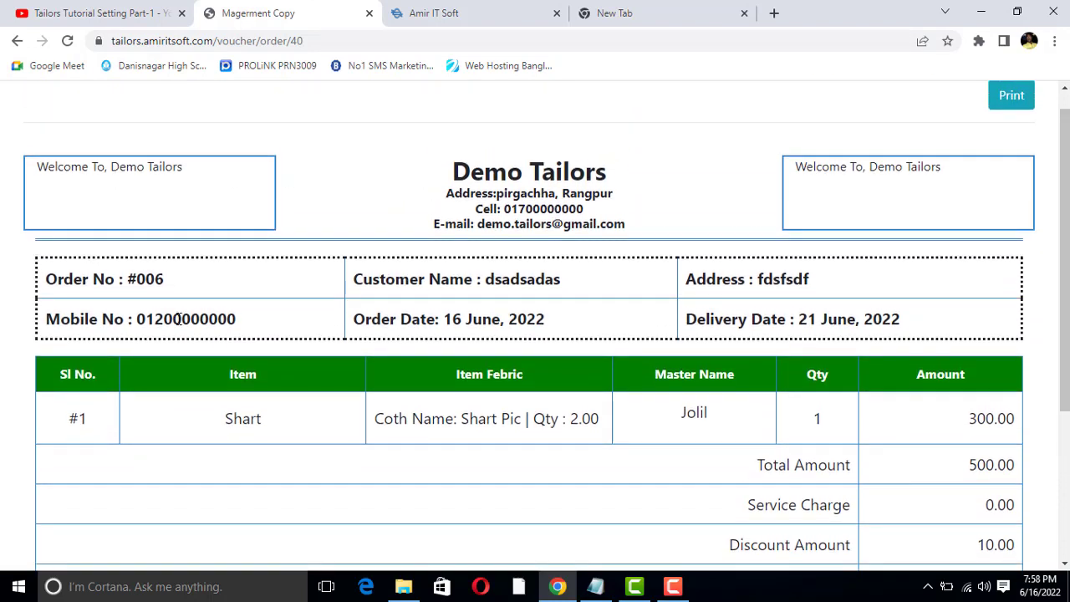
drag(81, 268, 780, 279)
drag(410, 319, 832, 311)
click(428, 313)
scroll(675, 317, down, 2)
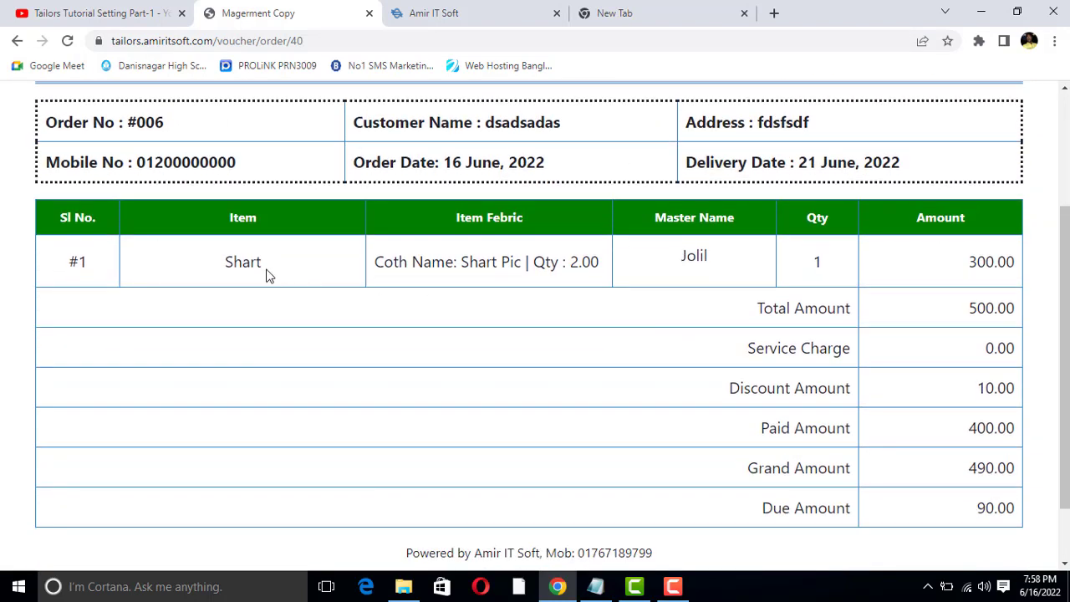
Examine the Shart item's name, fabric and fabric quantity, master name and quantity in the voucher
double_click(249, 260)
click(454, 267)
click(481, 267)
double_click(491, 262)
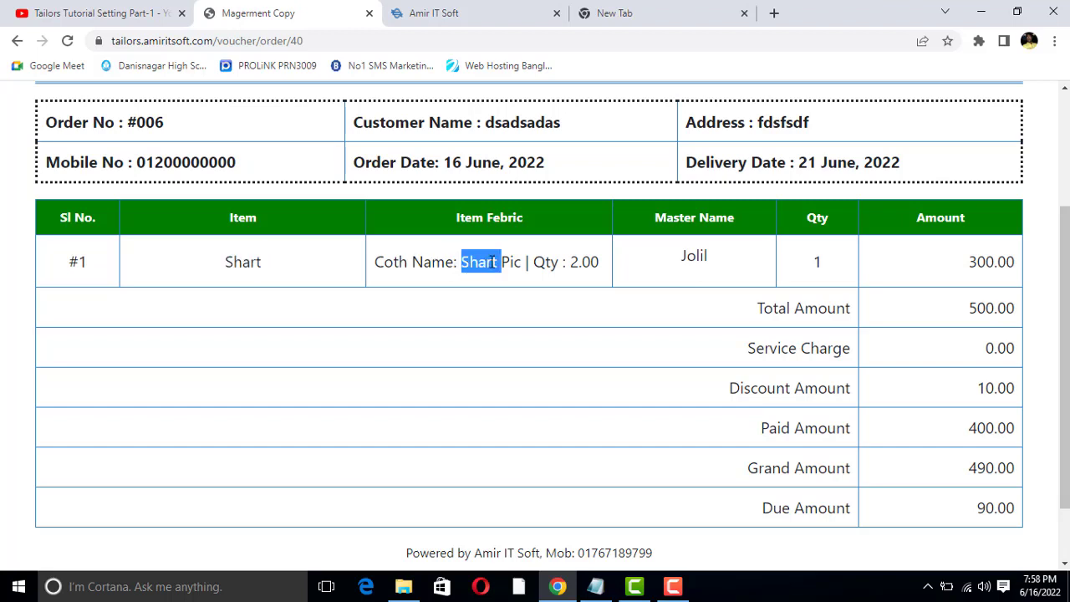
click(577, 262)
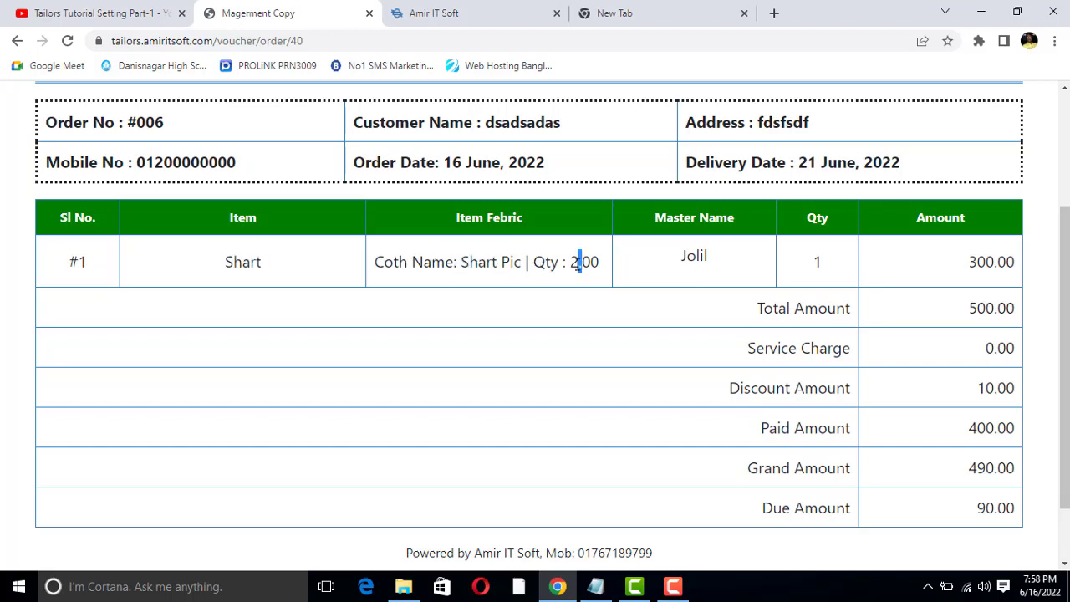
double_click(690, 254)
double_click(691, 257)
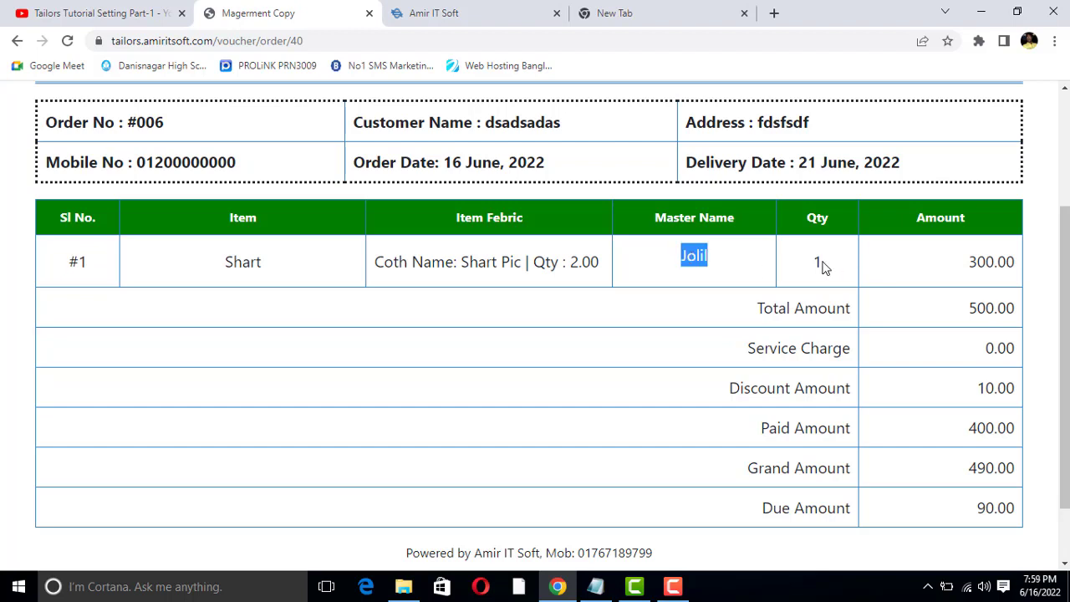
double_click(816, 263)
click(816, 262)
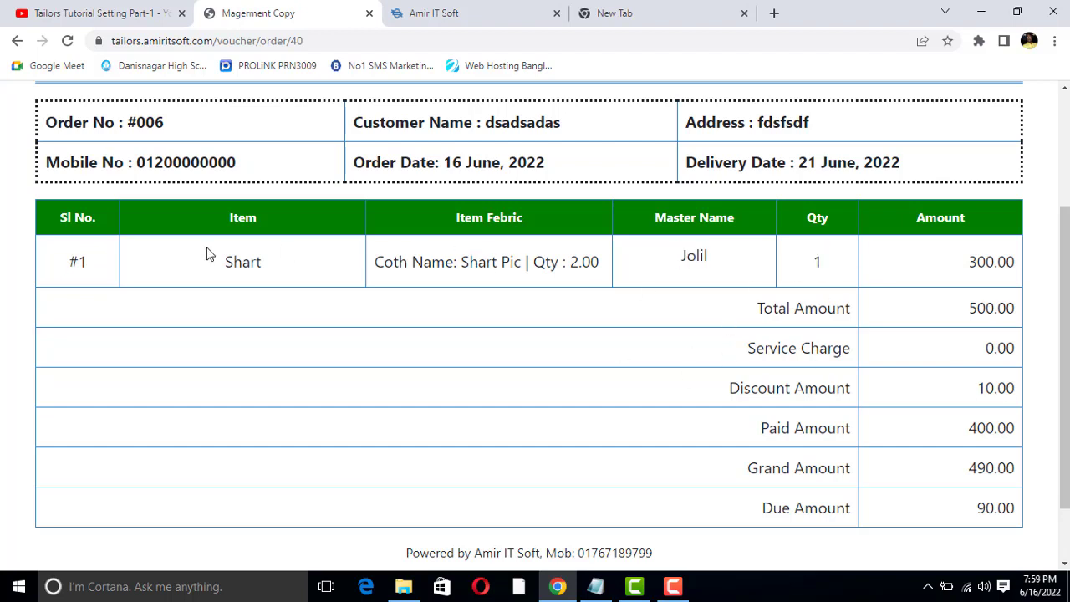
Compare the Shart item's quantity and fabric with its amount in the voucher
drag(217, 262, 258, 261)
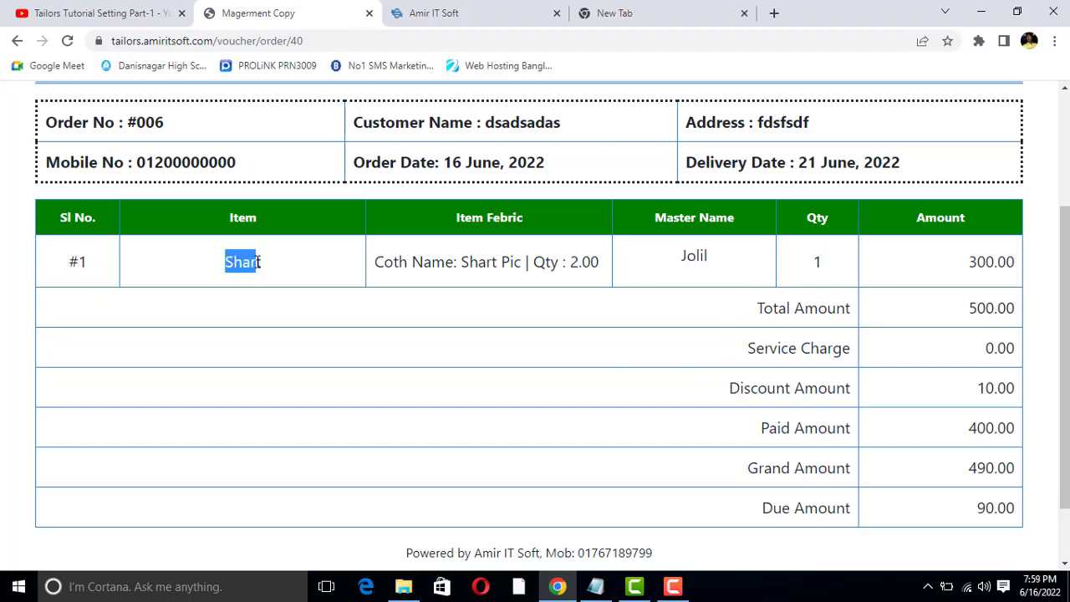
double_click(818, 259)
drag(444, 262, 568, 260)
click(838, 261)
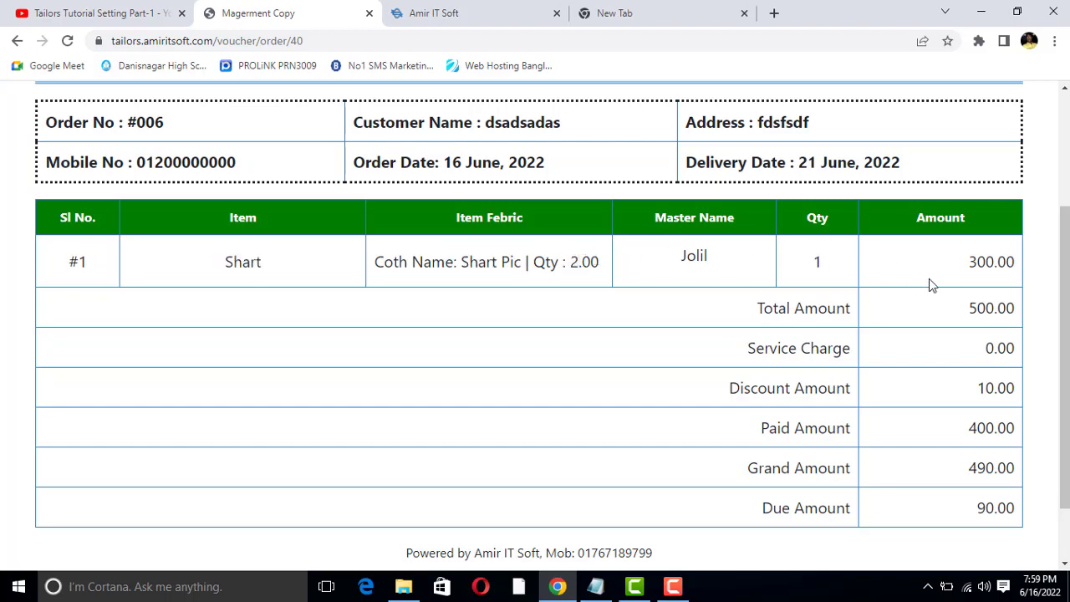
double_click(975, 257)
drag(409, 260, 479, 267)
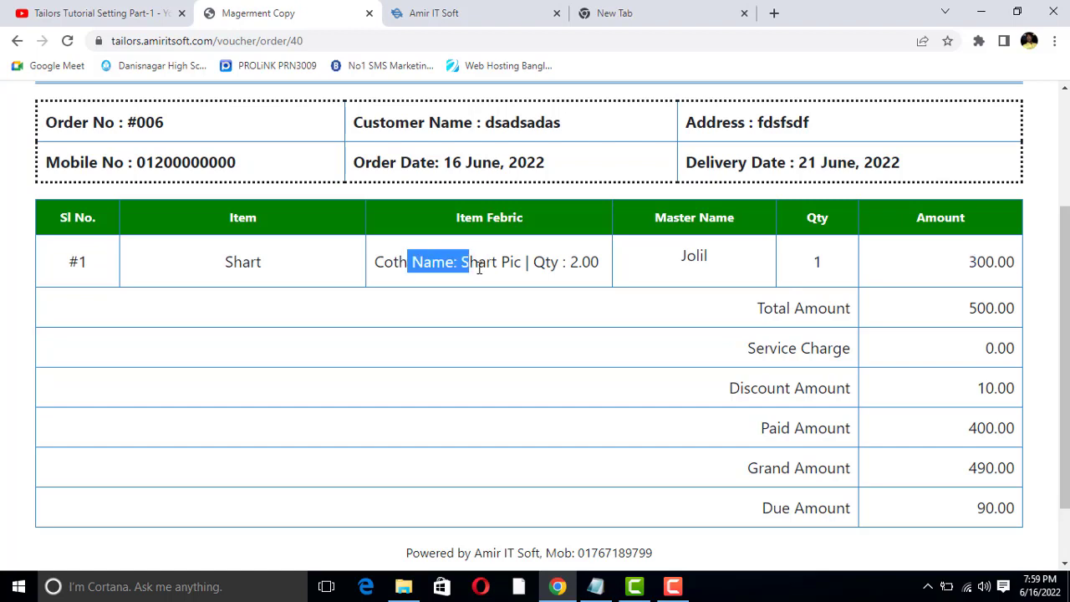
double_click(971, 262)
Check the total amount, discount amount and paid amount in the voucher
double_click(982, 309)
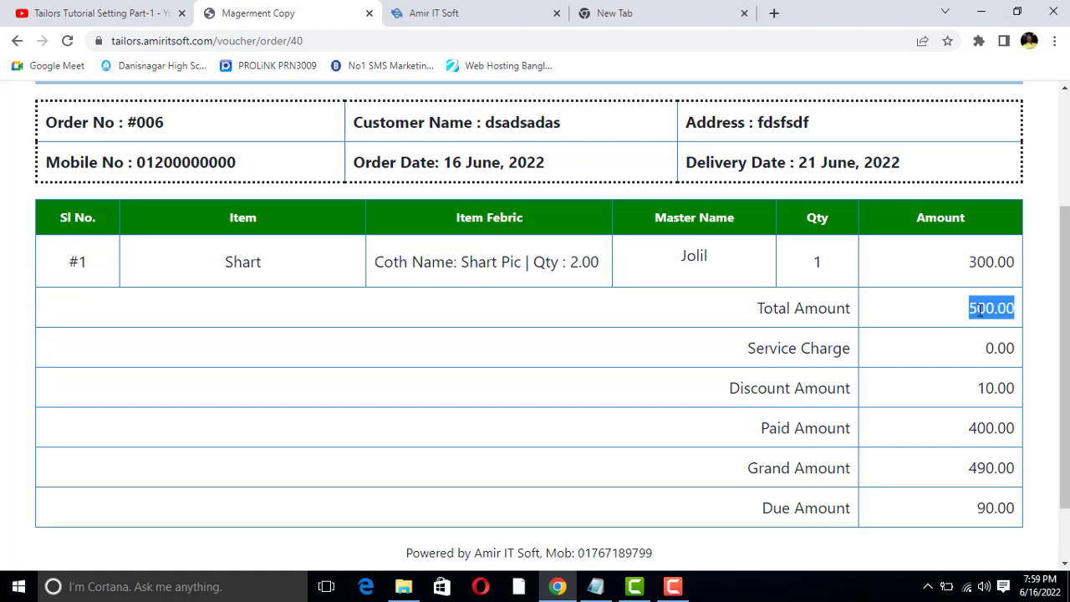
drag(739, 388, 858, 392)
double_click(1003, 389)
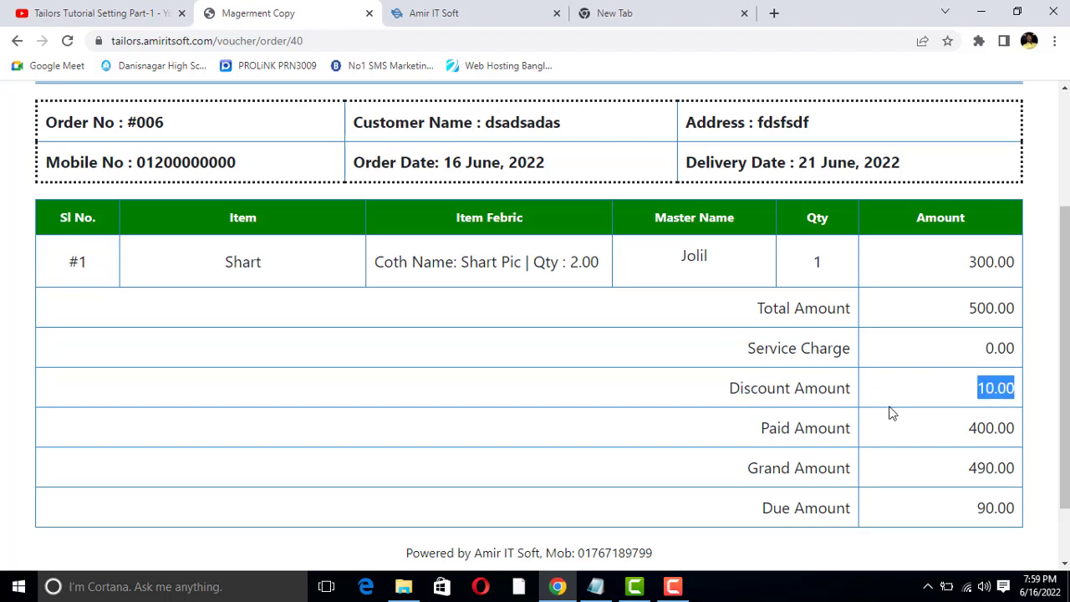
double_click(978, 427)
Check the grand amount and the due amount at the end of the voucher
drag(762, 471, 864, 473)
double_click(984, 468)
scroll(829, 395, down, 1)
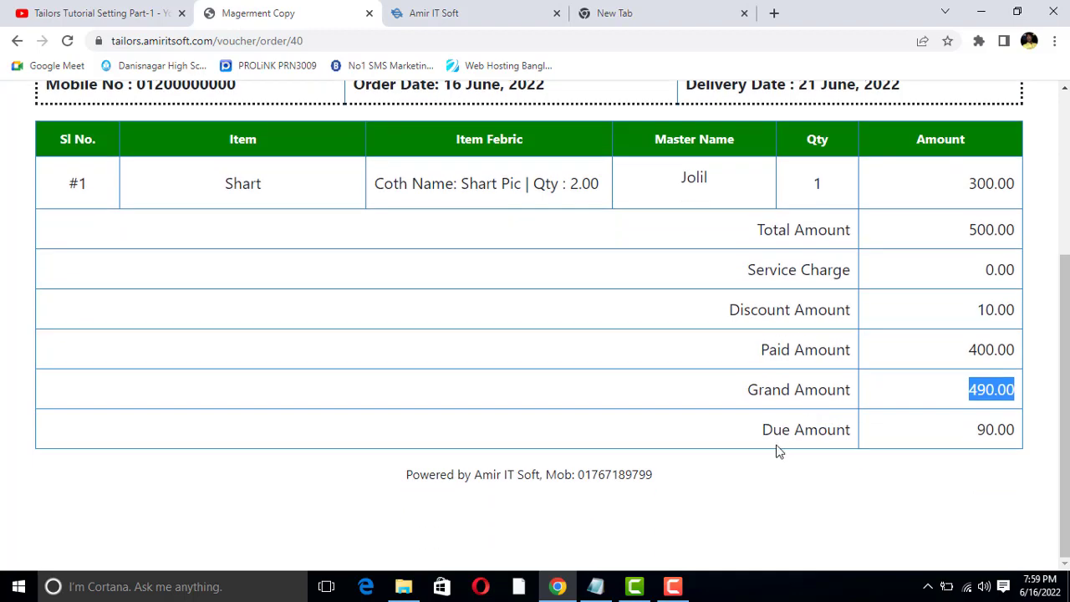
drag(766, 430, 853, 431)
double_click(985, 430)
scroll(701, 394, up, 3)
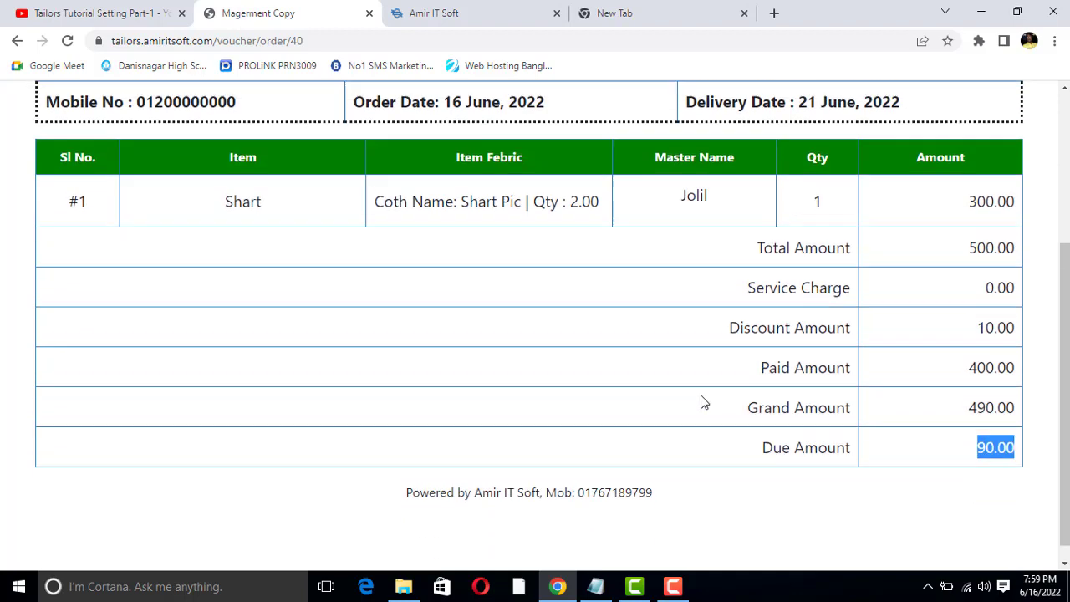
Leave the voucher and open the download slip of the first order in the order list
drag(456, 392, 579, 419)
click(577, 418)
scroll(473, 271, up, 1)
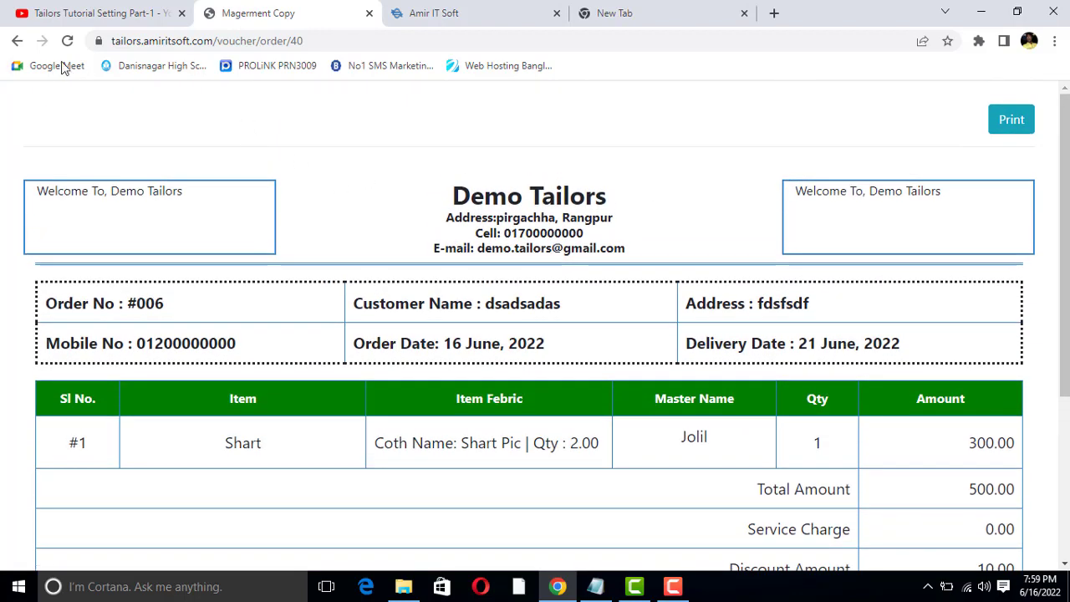
click(17, 40)
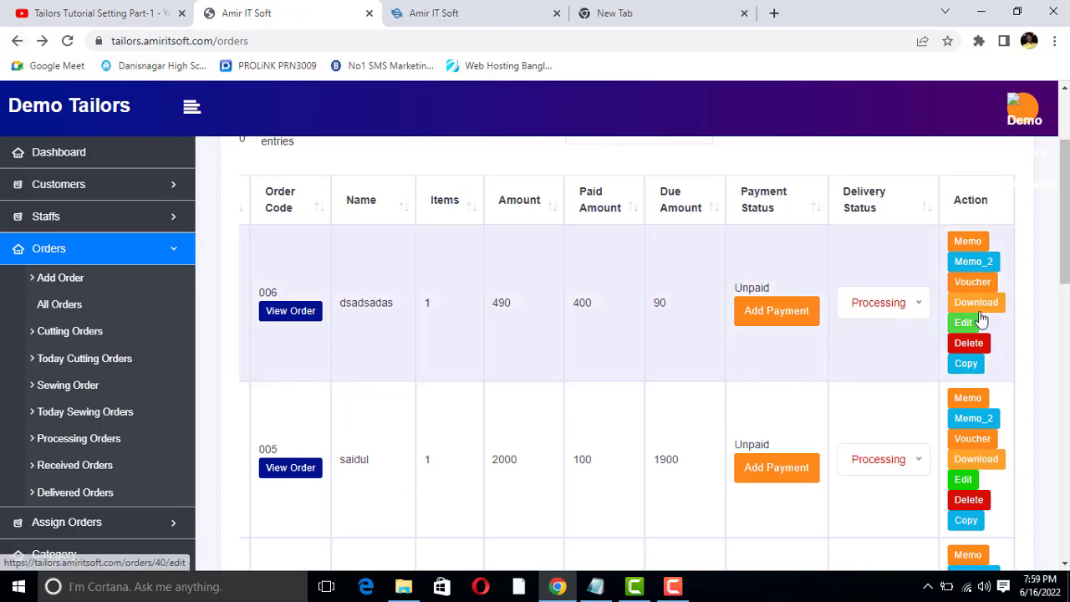
click(975, 303)
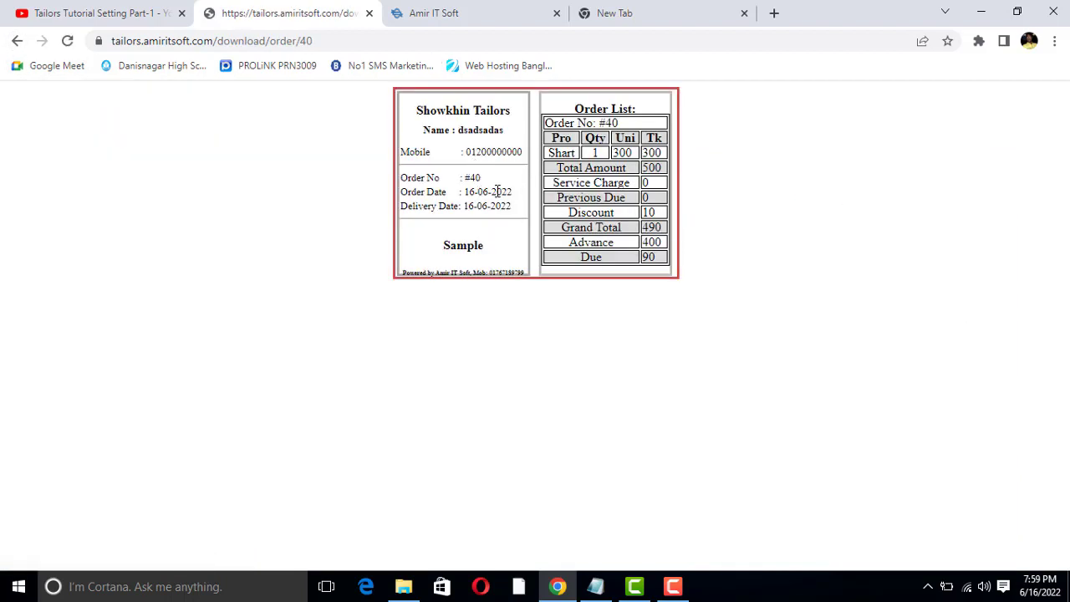
Enlarge the order slip and examine the customer's mobile number on it
key(ctrl+plus)
key(ctrl+plus)
key(ctrl+plus)
key(ctrl+plus)
key(ctrl+plus)
key(ctrl+plus)
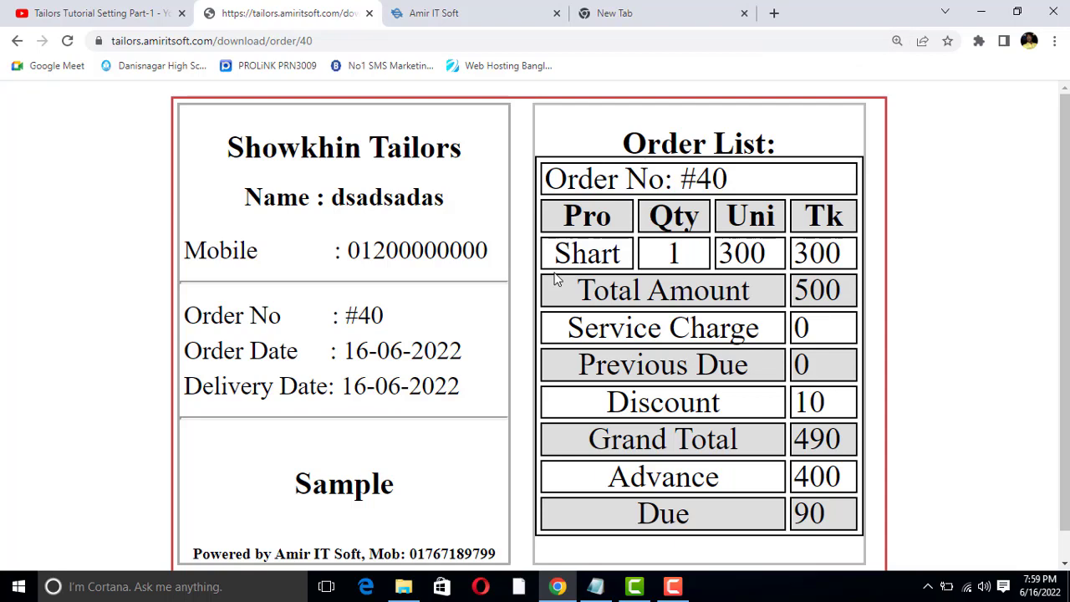
drag(214, 249, 451, 250)
click(287, 316)
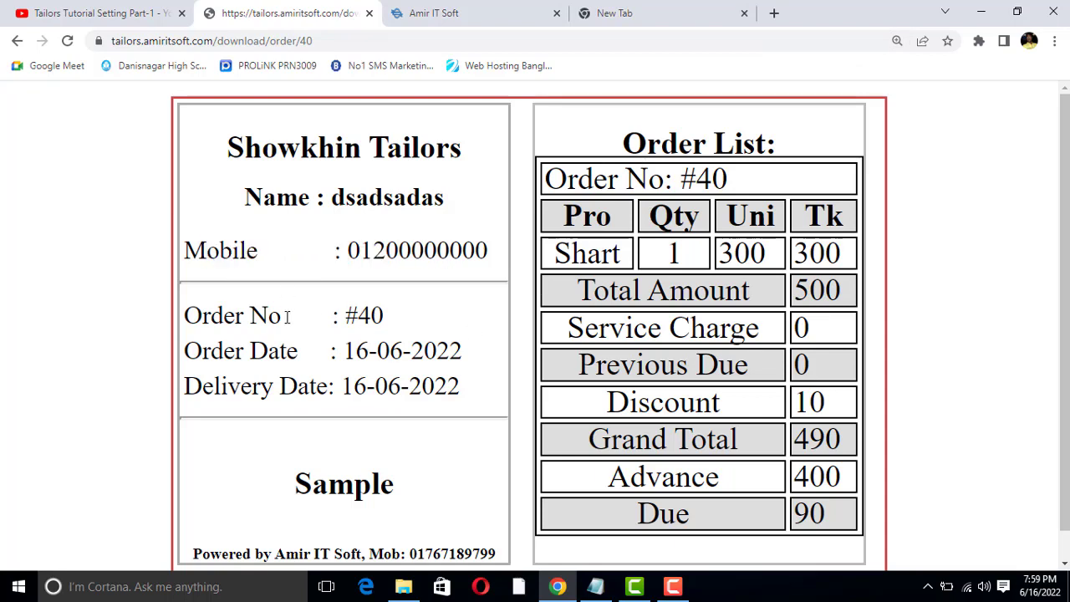
Examine the order number, order date and delivery date on the slip
drag(211, 317, 391, 316)
drag(325, 349, 473, 357)
scroll(473, 357, down, 1)
drag(338, 401, 381, 454)
click(372, 355)
scroll(329, 136, up, 1)
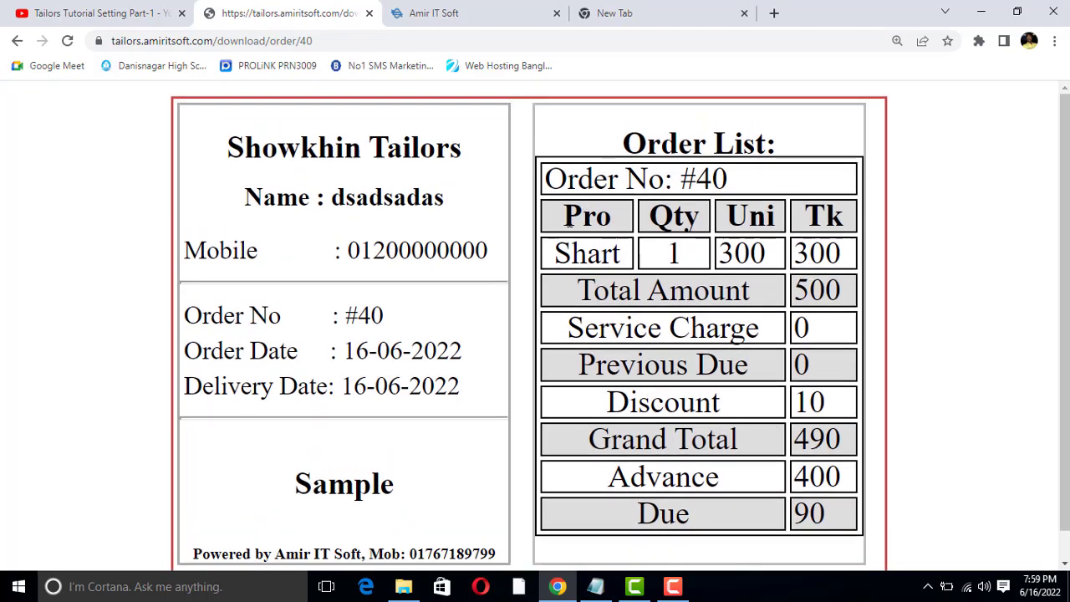
Examine the product, service charge, previous due, discount, grand total and advance in the slip's Order List
double_click(568, 219)
click(659, 300)
drag(678, 335, 742, 355)
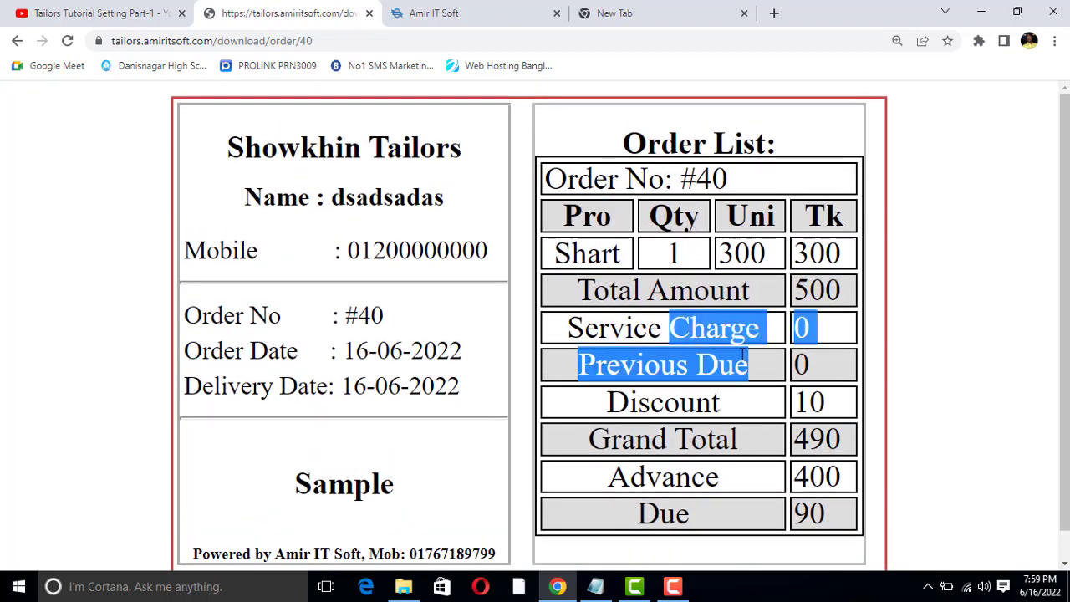
drag(638, 402, 697, 412)
drag(624, 443, 716, 451)
drag(609, 479, 639, 505)
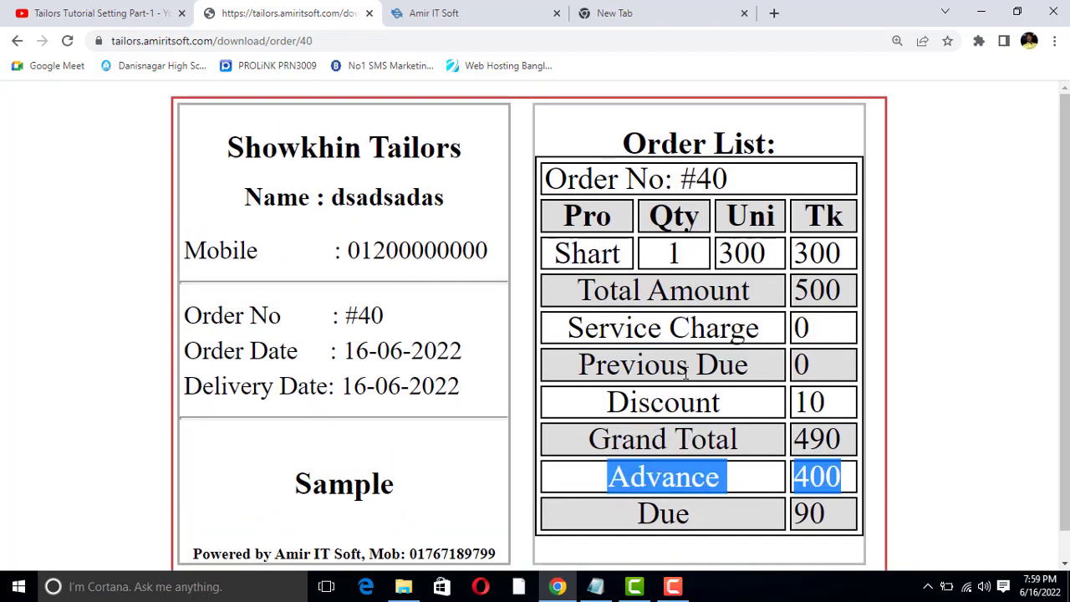
Return to the list of all orders and bring the page zoom back to 100%
click(17, 40)
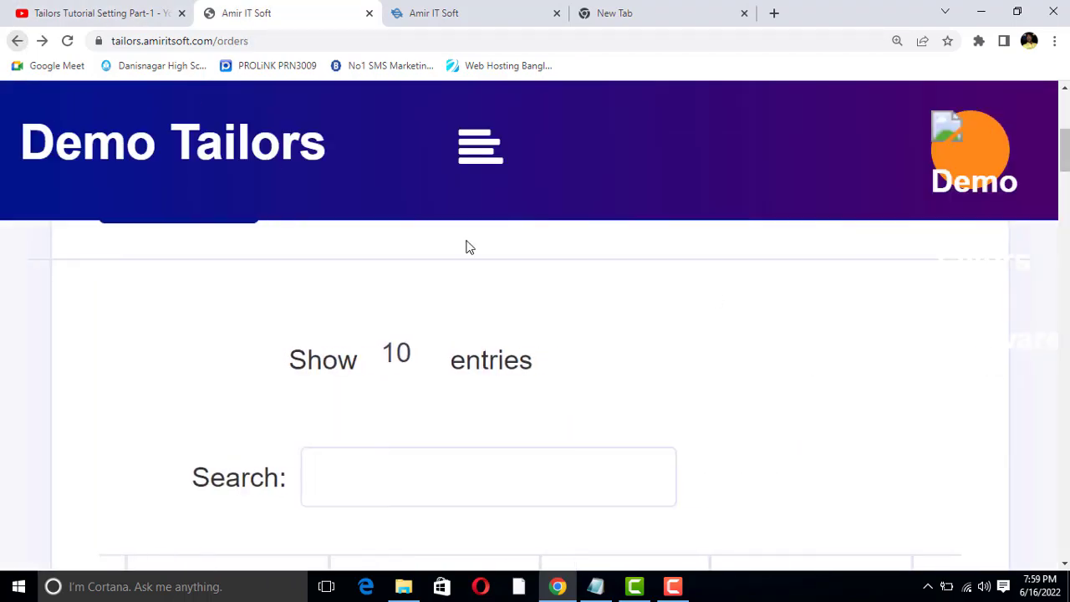
scroll(418, 340, up, 5)
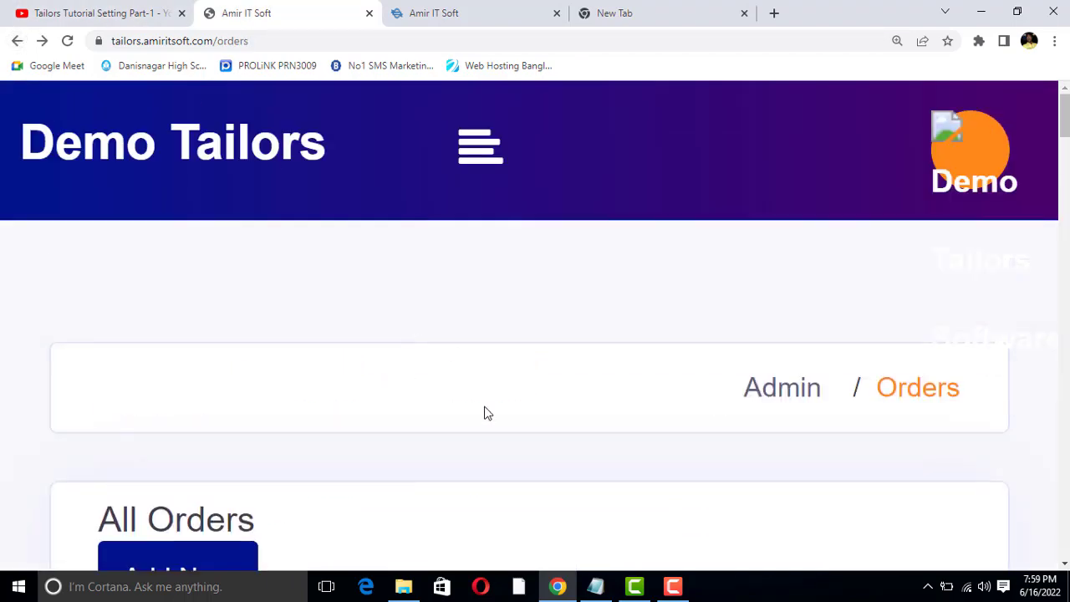
ctrl+scroll(501, 384, down, 4)
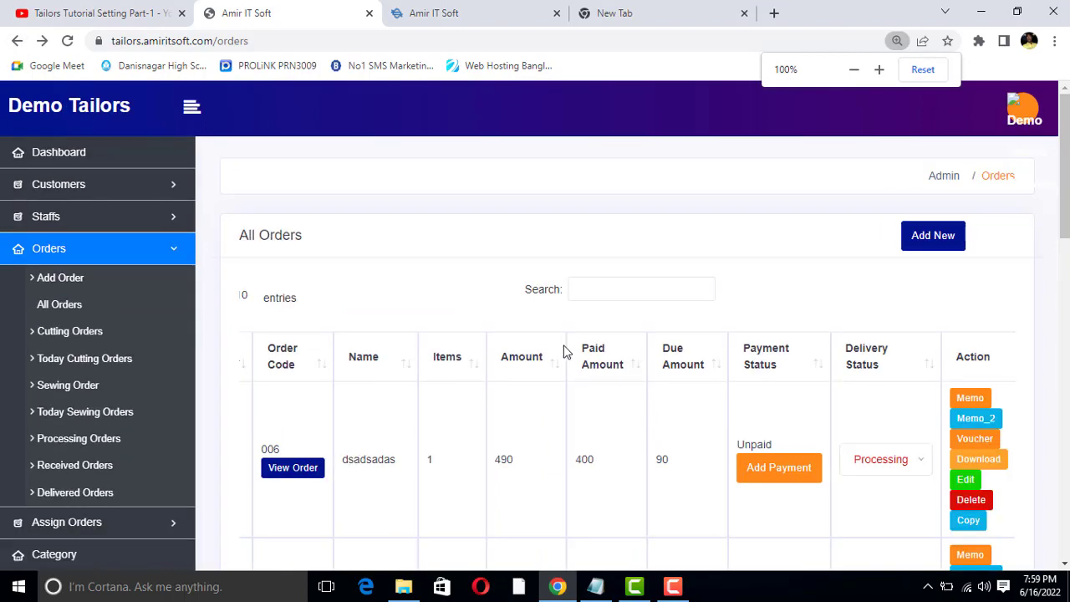
scroll(878, 426, down, 1)
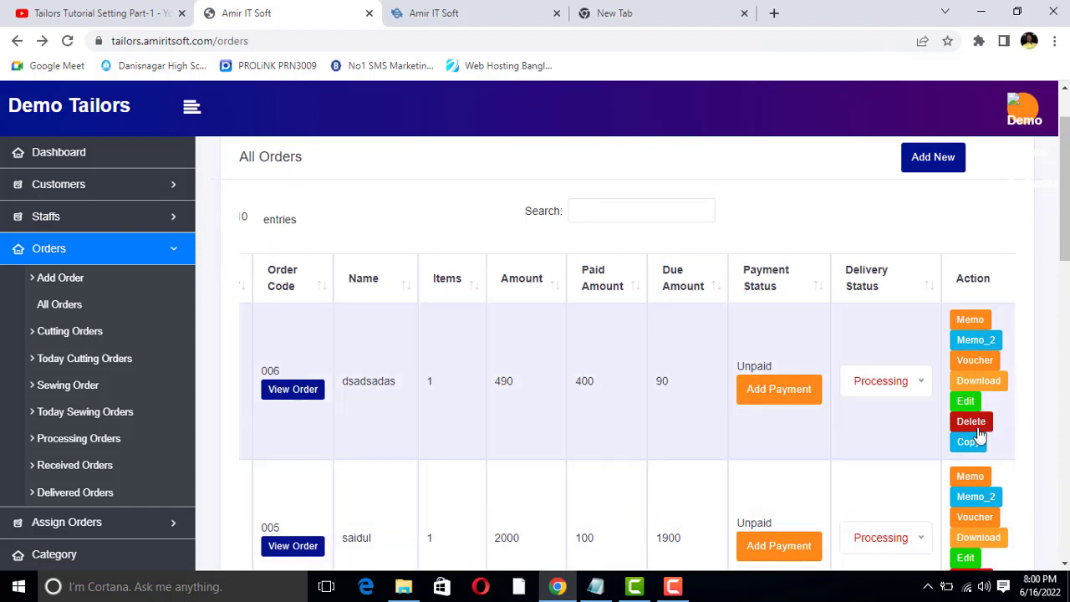
Check the customer name of the first order in the list and start a copy of that order
double_click(359, 380)
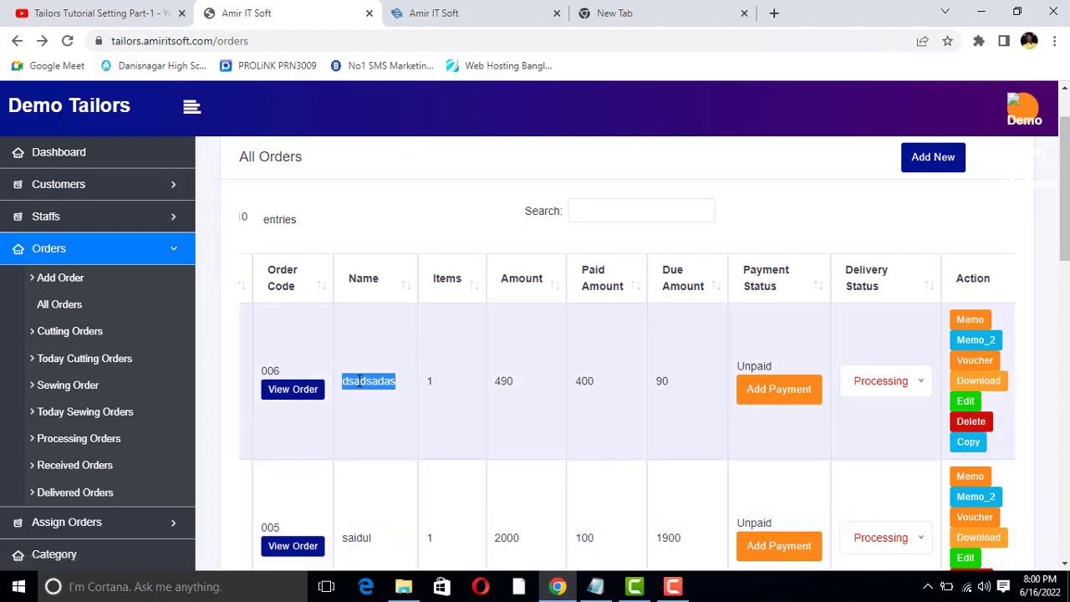
click(360, 380)
double_click(361, 380)
click(966, 442)
Review the copied order's customer, quantity, price, measurements, styles and cloth entries
scroll(451, 301, down, 4)
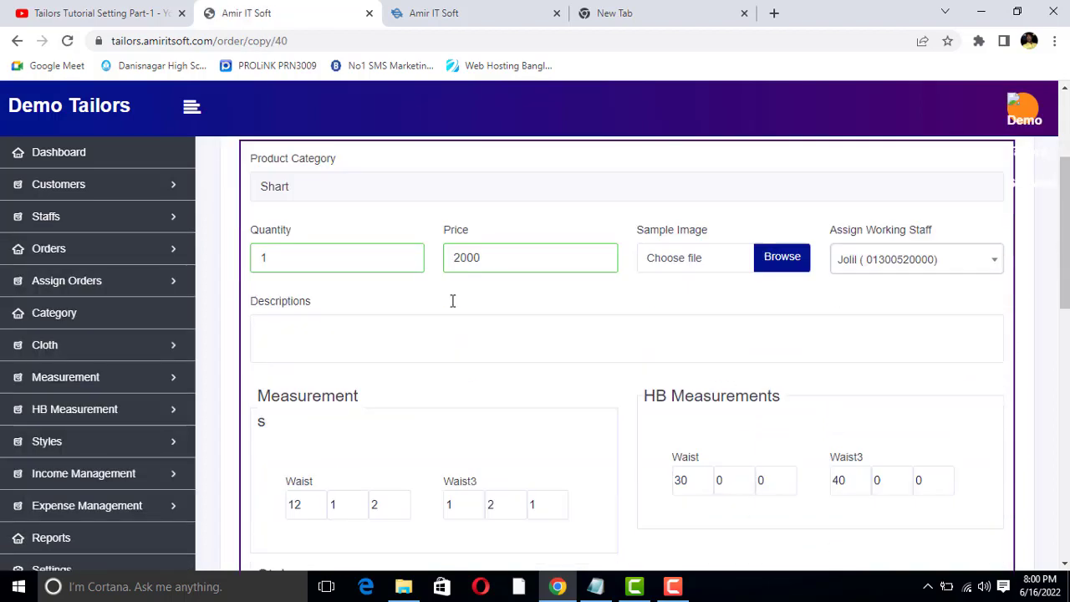
scroll(714, 329, down, 3)
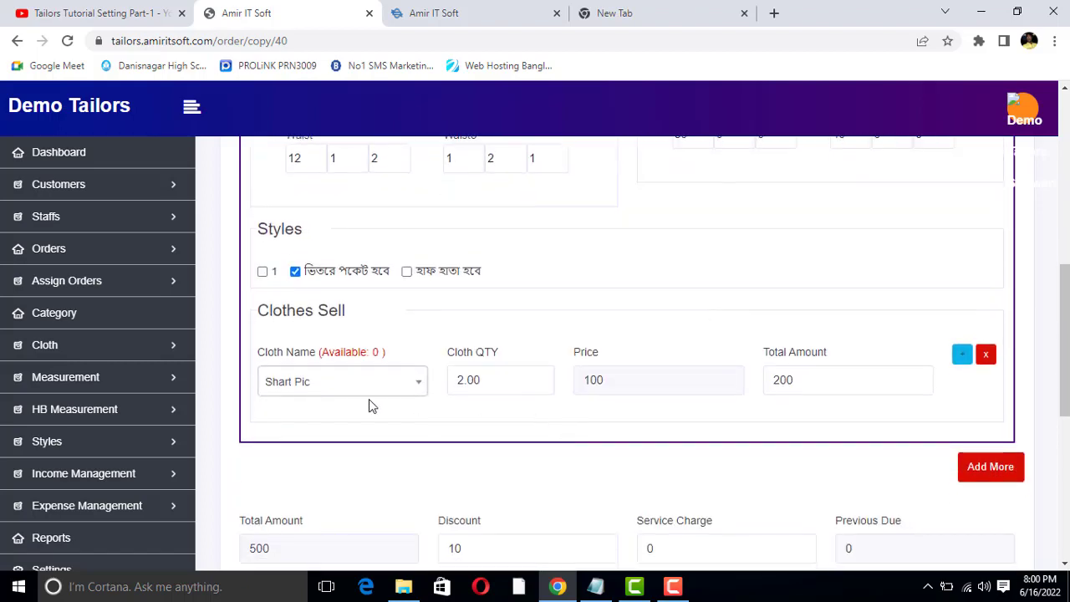
scroll(442, 406, down, 2)
scroll(575, 404, up, 10)
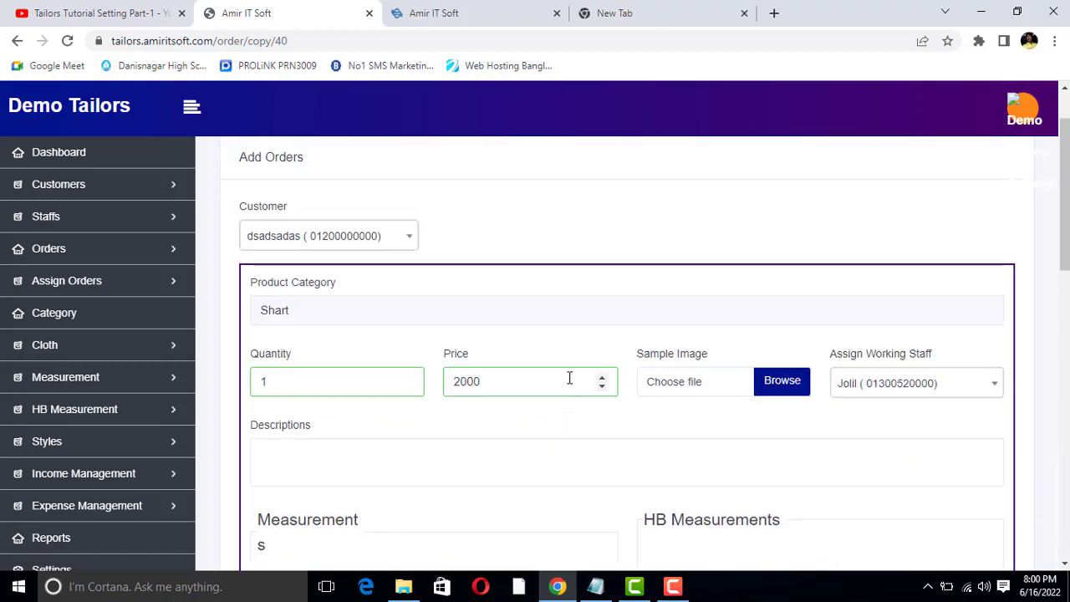
scroll(692, 382, down, 1)
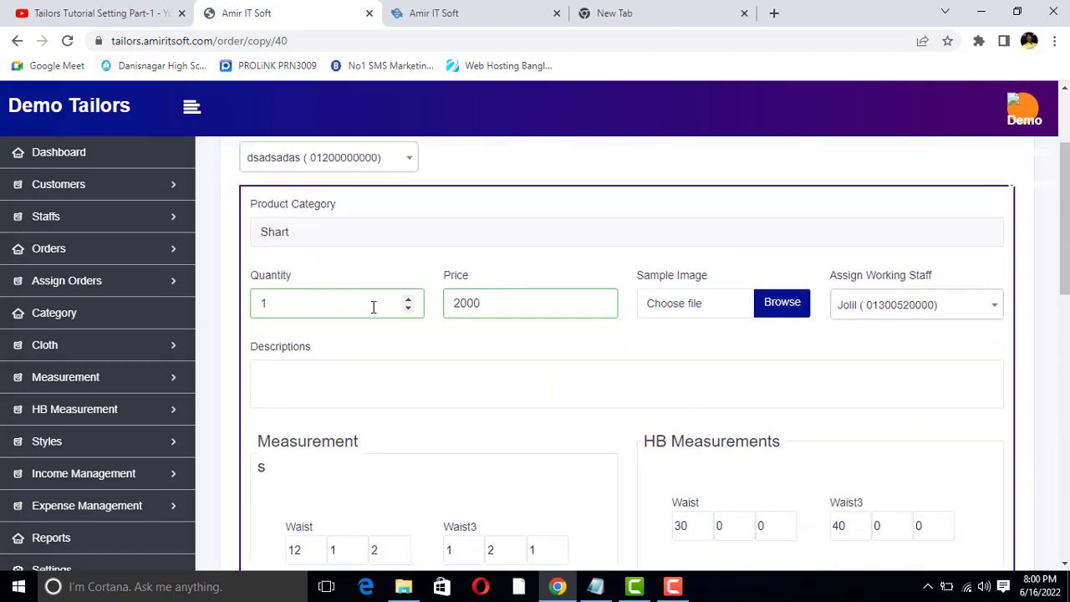
click(484, 308)
double_click(473, 303)
click(479, 306)
Set the first Waist measurement value to 3 and enable the হাফ হাতা হবে style in the copied order
scroll(468, 346, down, 3)
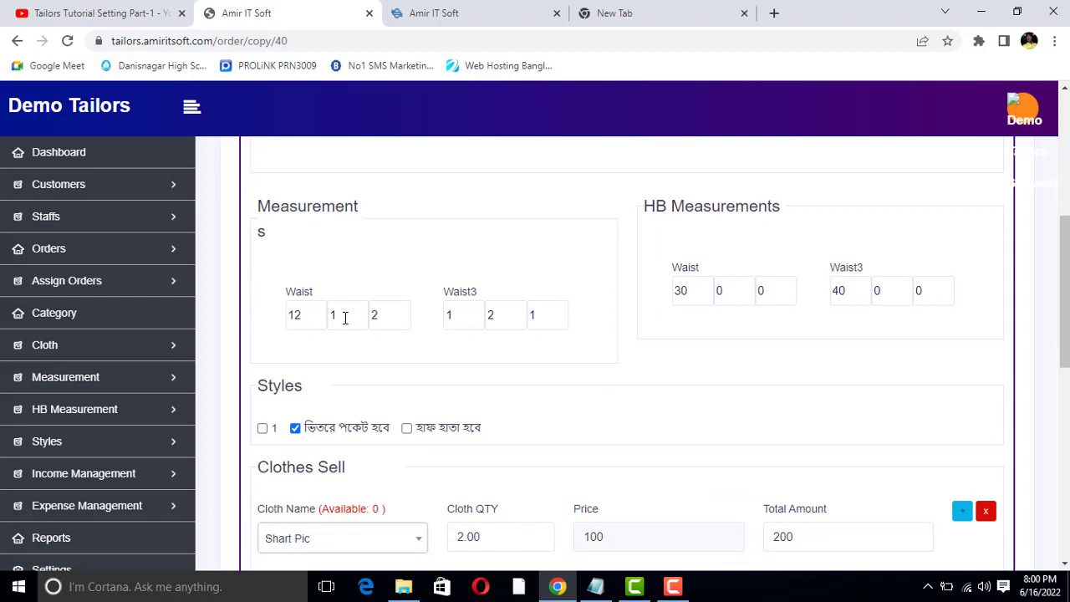
click(344, 317)
click(304, 318)
key(BackSpace)
key(BackSpace)
scroll(398, 348, down, 1)
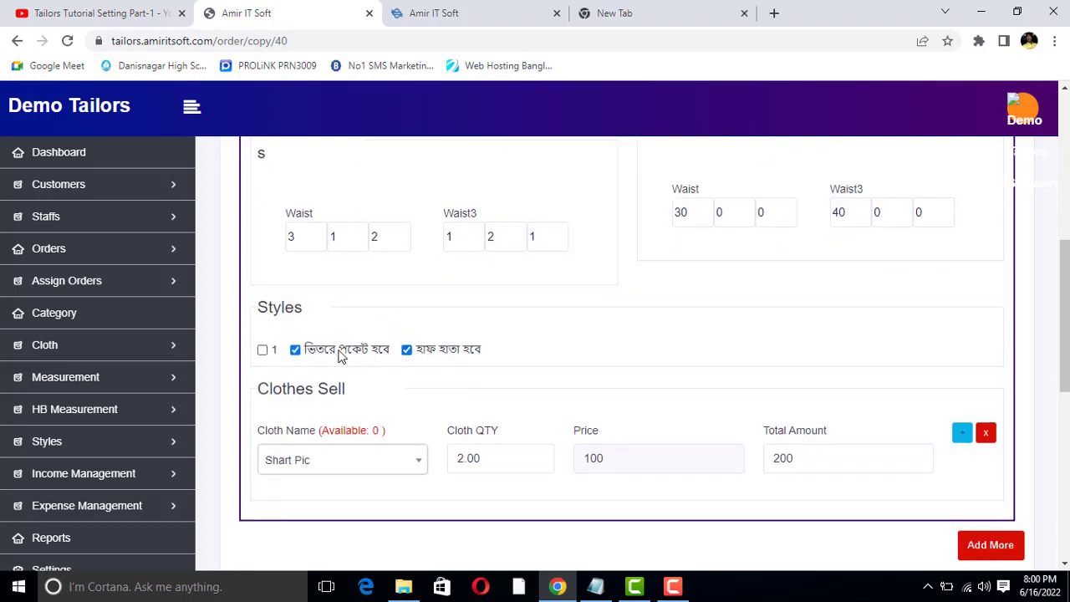
Remove the Shart Pic cloth entry from the copied order's Clothes Sell section
scroll(426, 387, down, 2)
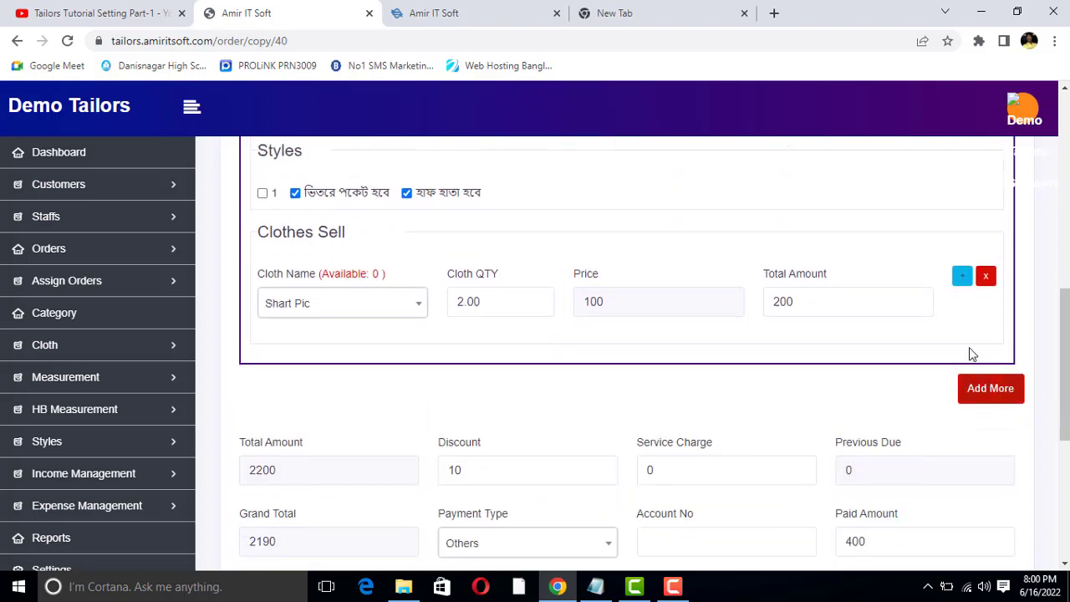
scroll(776, 382, down, 1)
scroll(669, 376, down, 2)
scroll(468, 334, up, 2)
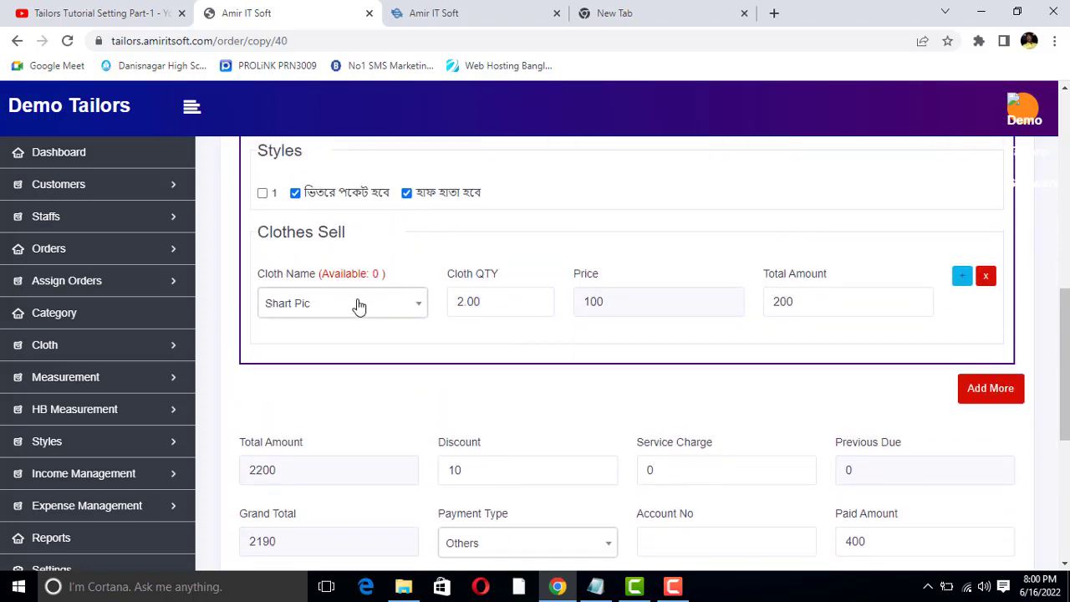
click(985, 282)
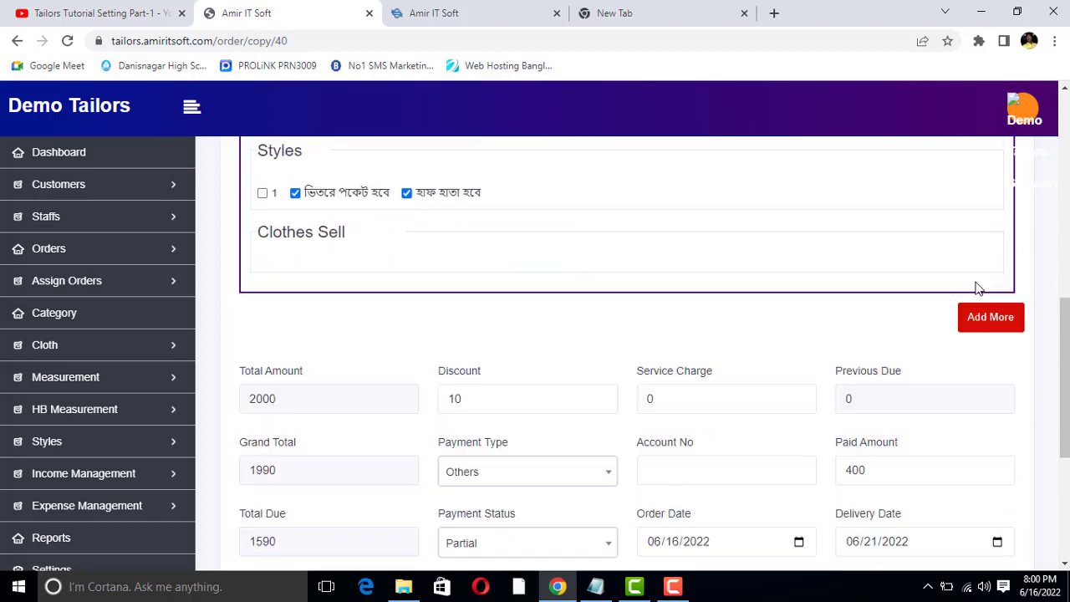
Check the copied order's payment and service charge fields and create the new order
scroll(470, 250, down, 3)
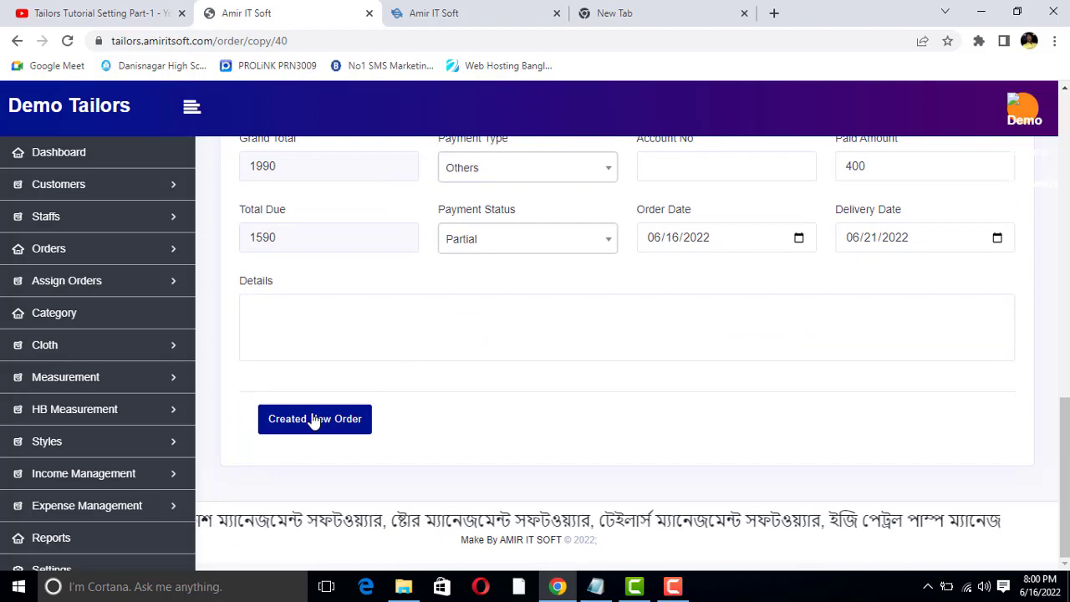
scroll(441, 320, up, 5)
scroll(441, 320, down, 5)
scroll(365, 410, up, 3)
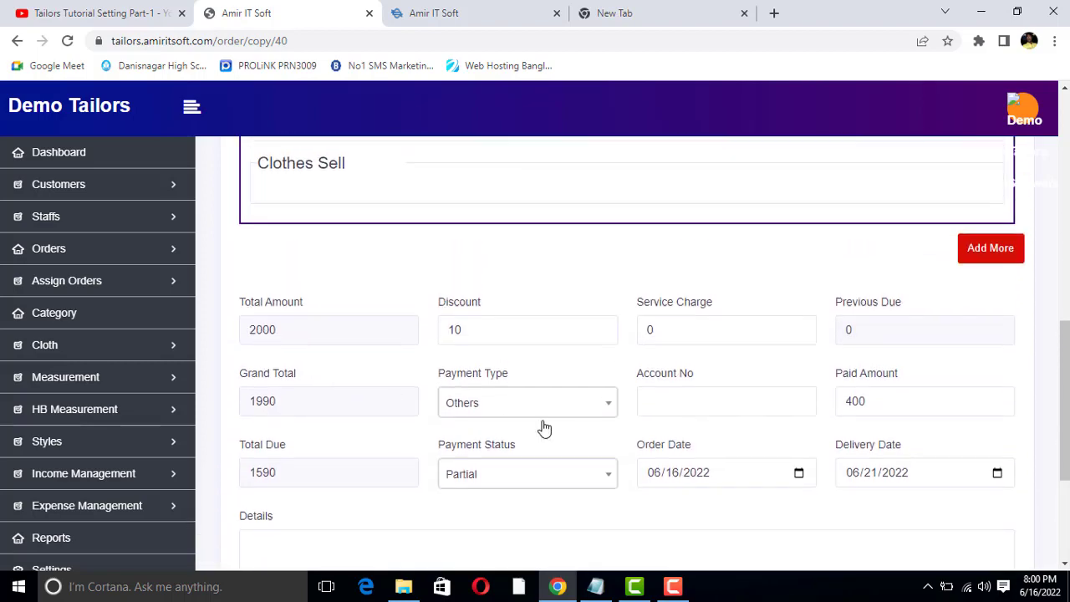
click(543, 402)
click(706, 306)
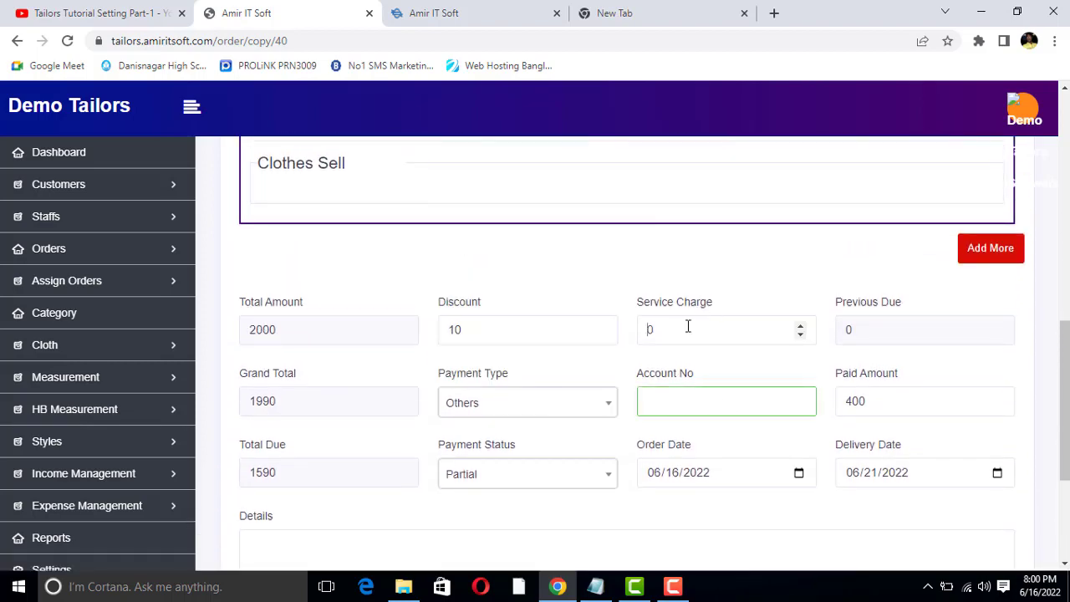
scroll(368, 412, down, 3)
scroll(346, 401, up, 3)
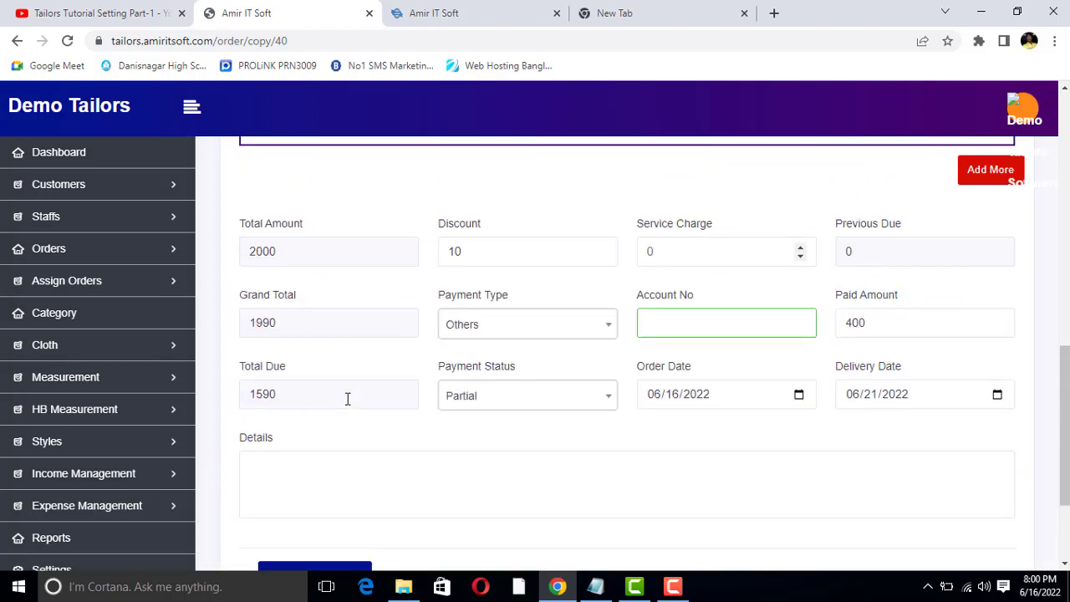
scroll(330, 418, down, 3)
click(325, 419)
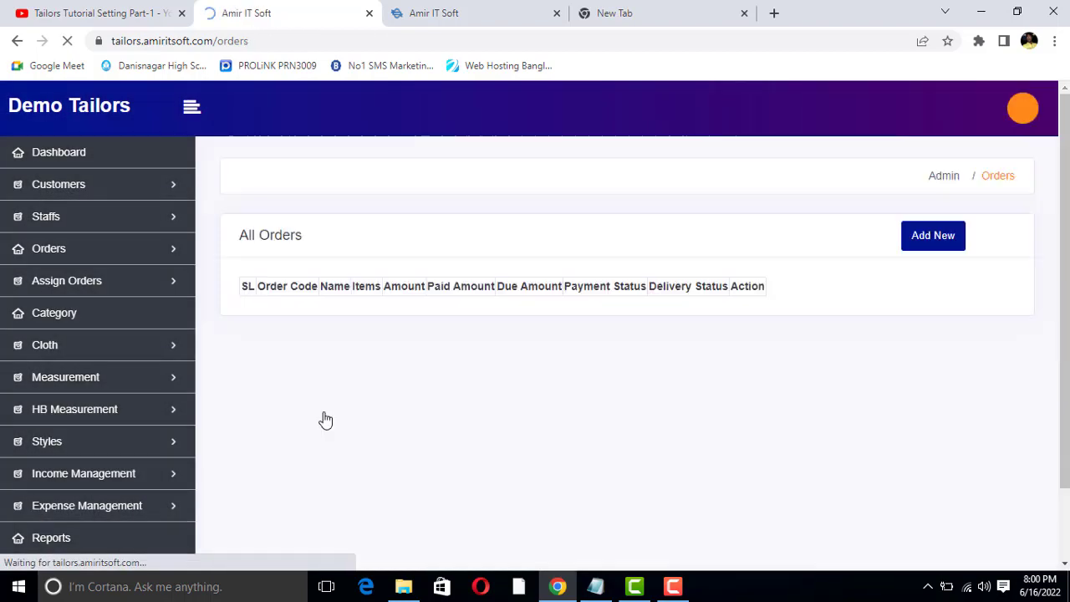
Compare the customer names and due amounts of the copied order and its original in the order list
scroll(633, 381, down, 2)
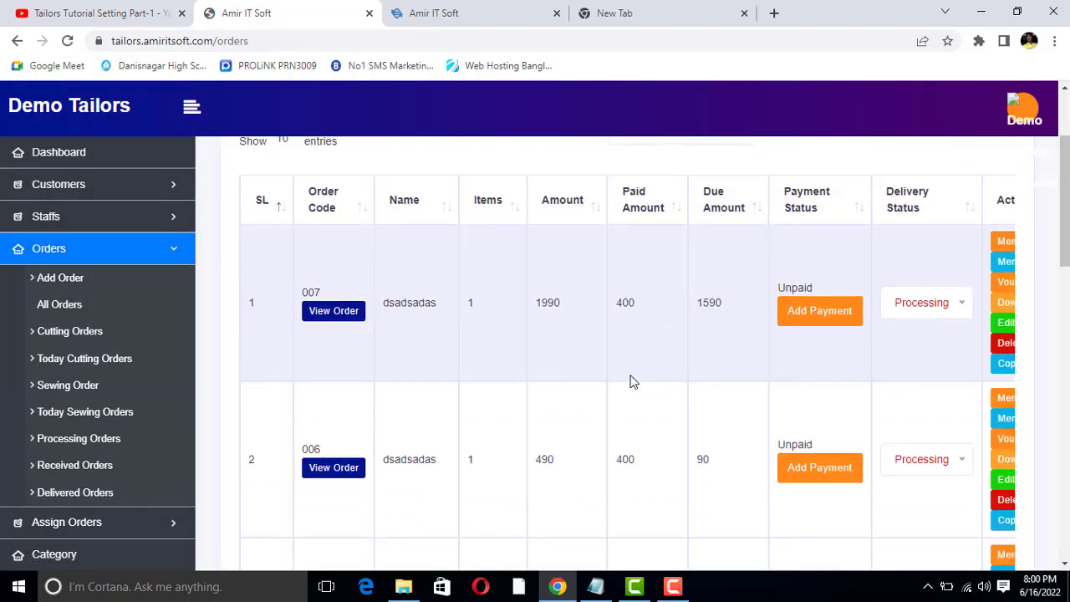
double_click(399, 303)
double_click(420, 468)
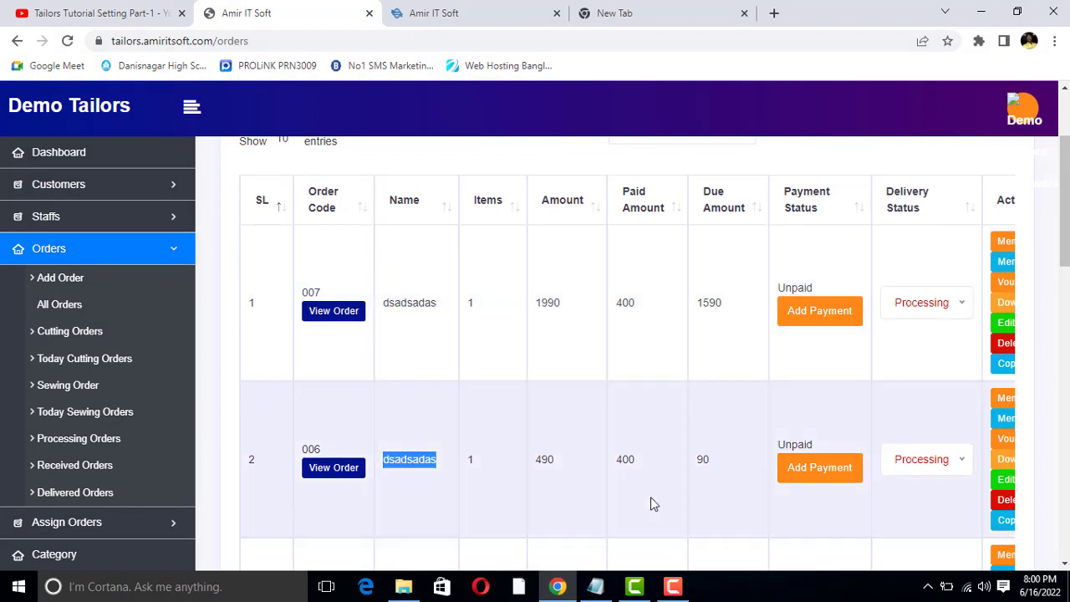
double_click(702, 459)
double_click(709, 302)
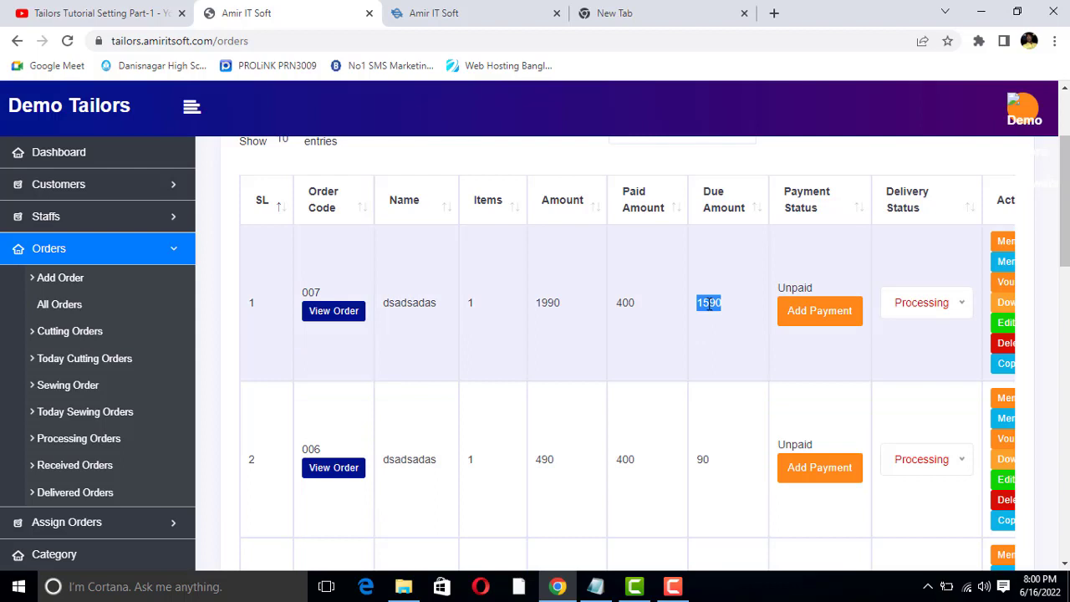
Examine the copied order's available actions, customer name and payment status in the order list
drag(805, 288, 903, 265)
click(949, 317)
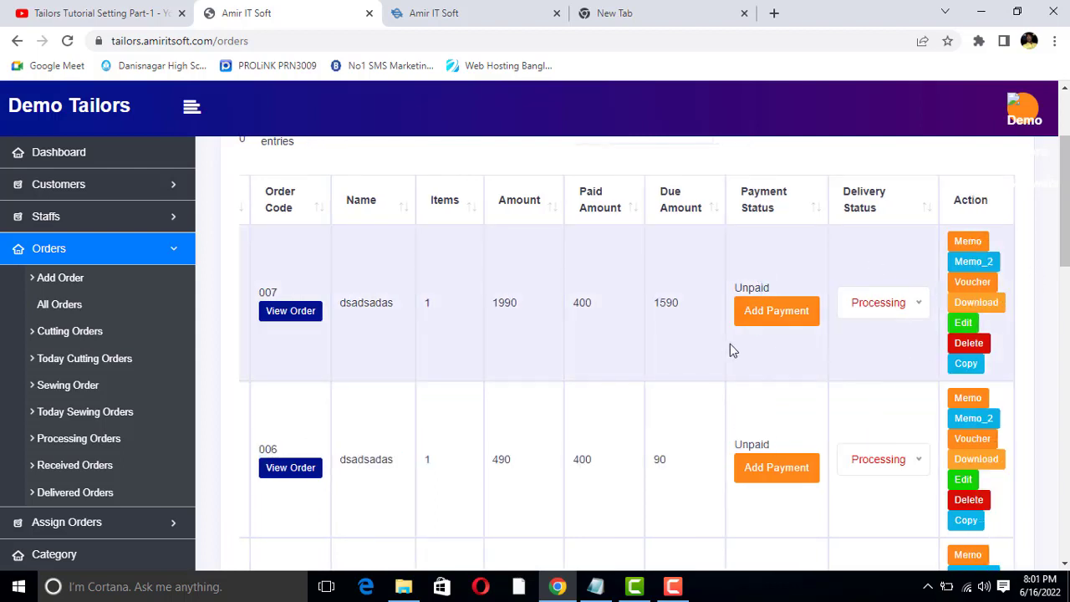
double_click(363, 300)
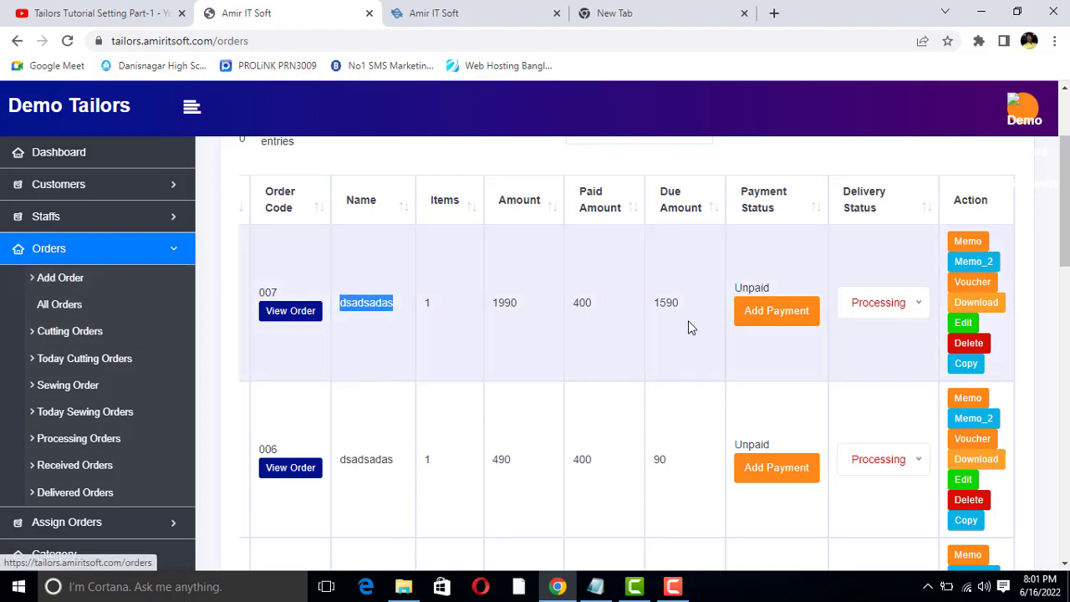
double_click(750, 287)
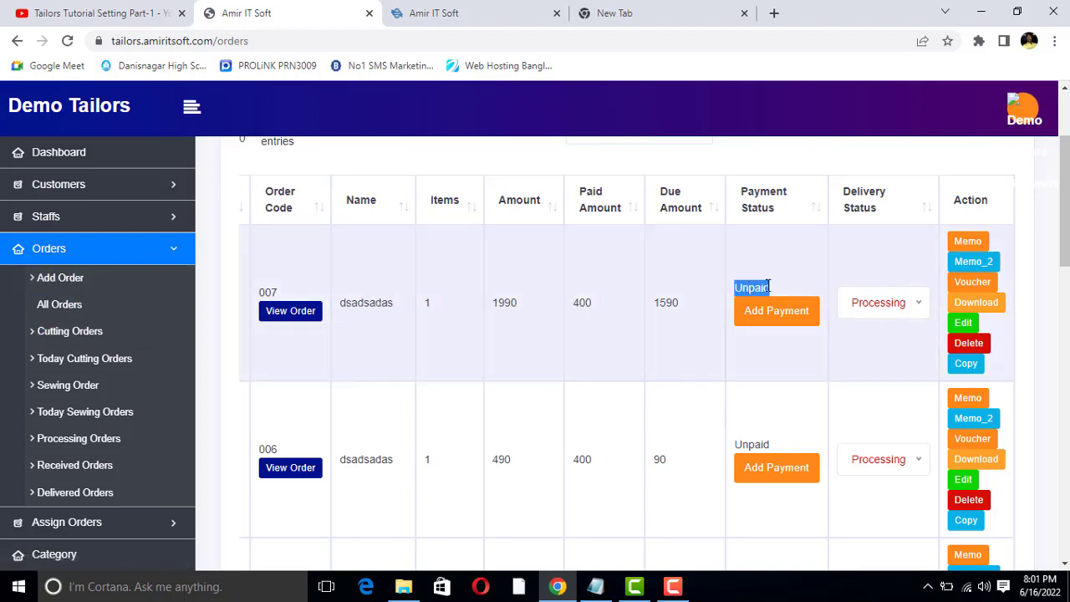
click(768, 286)
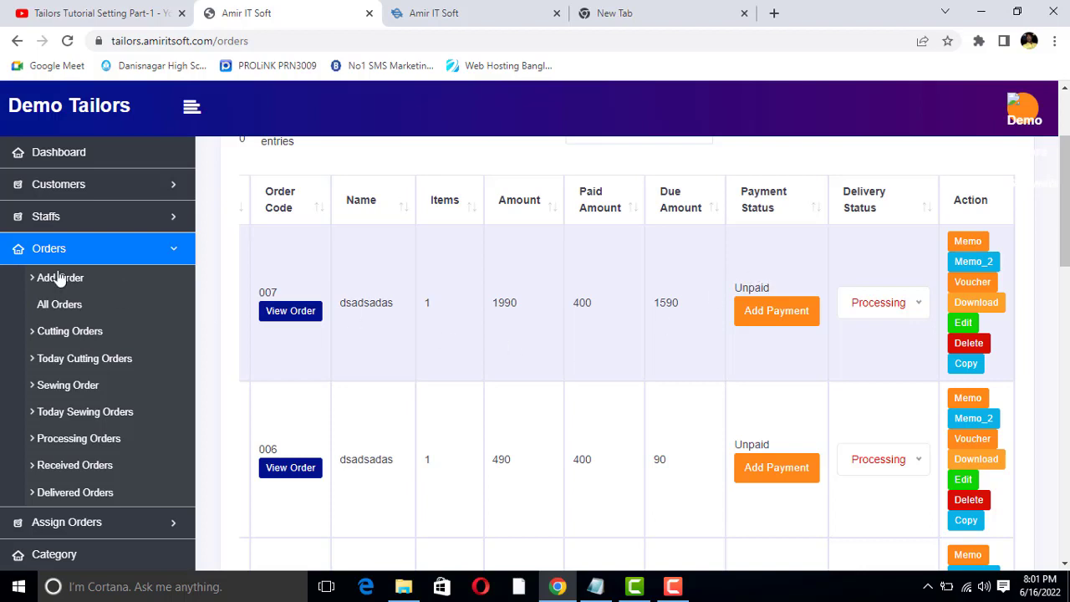
Open the cutting orders list and change the cutting status of order 41 to Done
click(69, 333)
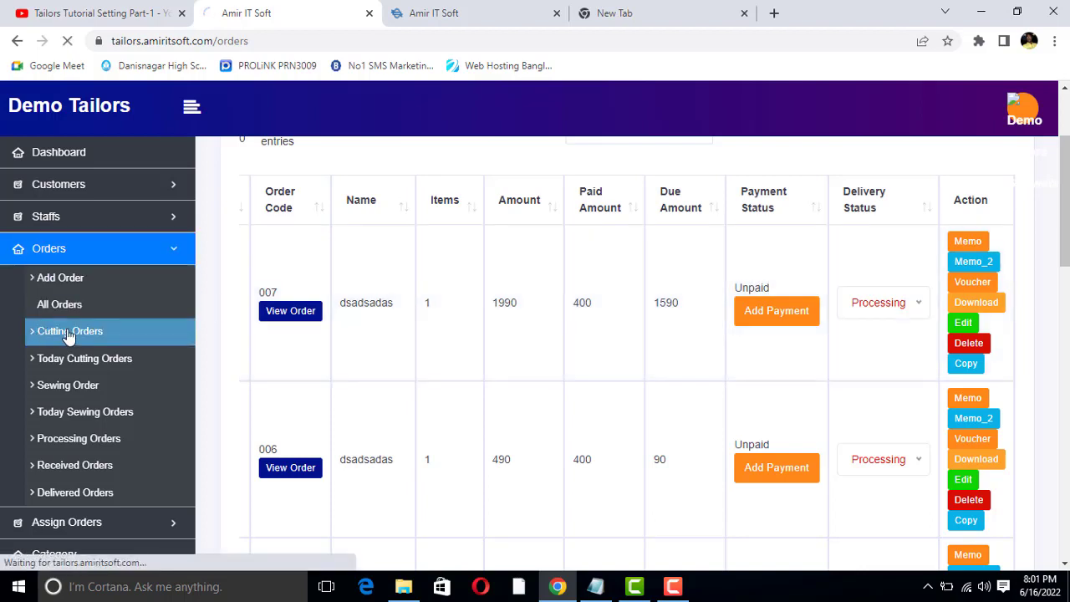
scroll(580, 375, down, 2)
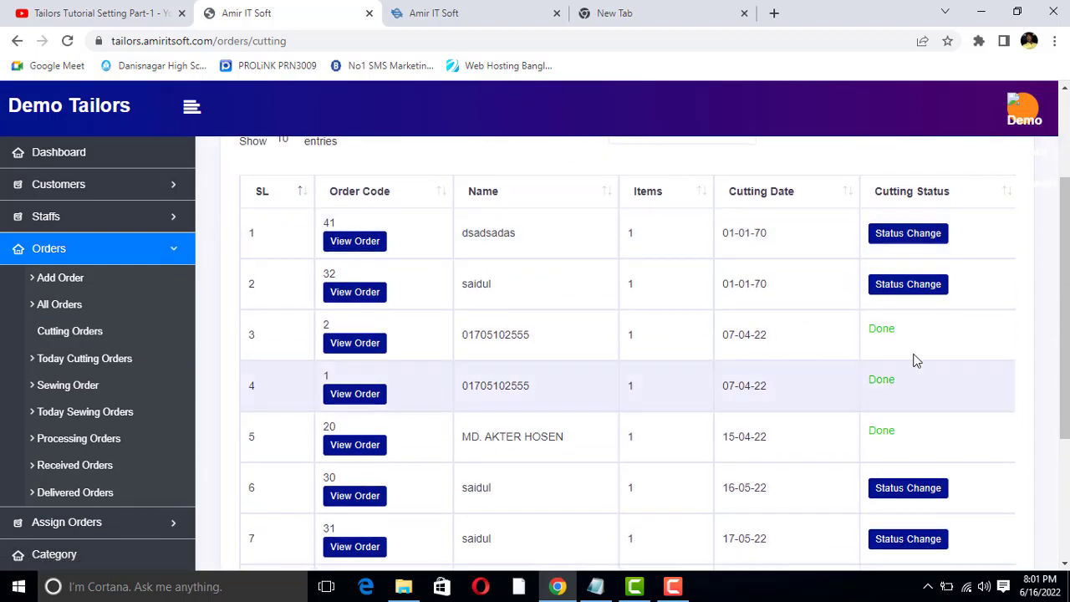
scroll(775, 318, up, 1)
drag(483, 307, 747, 318)
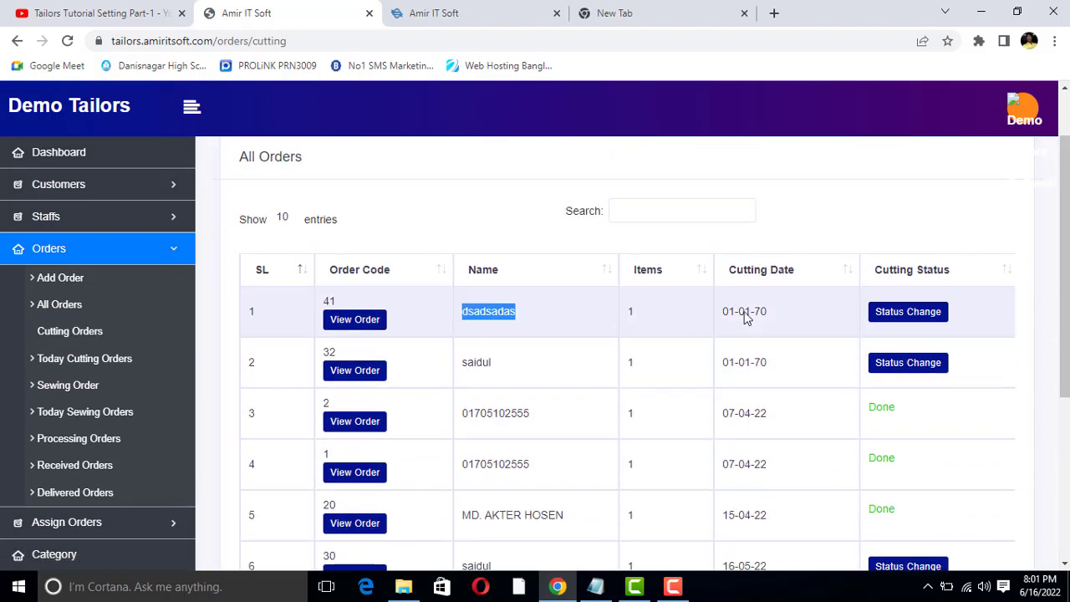
click(884, 318)
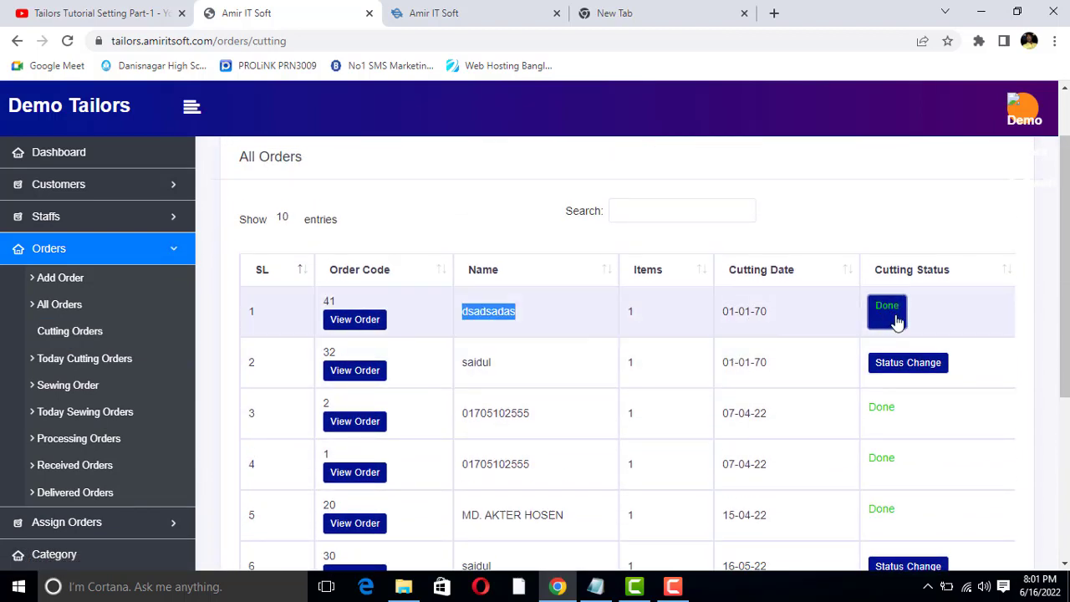
Open the sewing orders list and change the sewing status of order 41 to Done
click(73, 387)
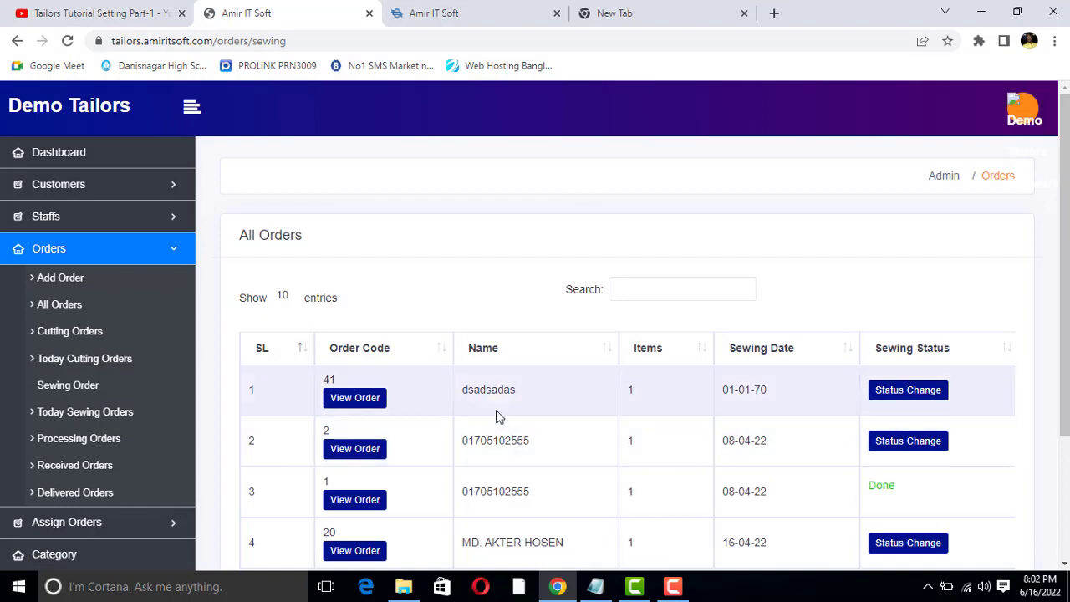
double_click(495, 389)
click(914, 396)
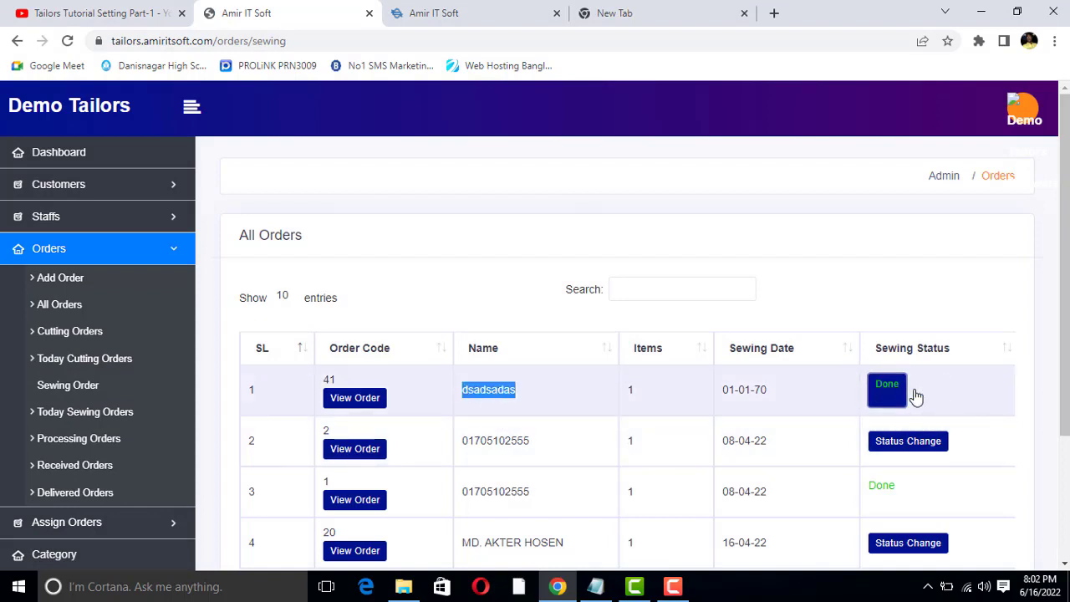
triple_click(753, 390)
scroll(418, 393, down, 1)
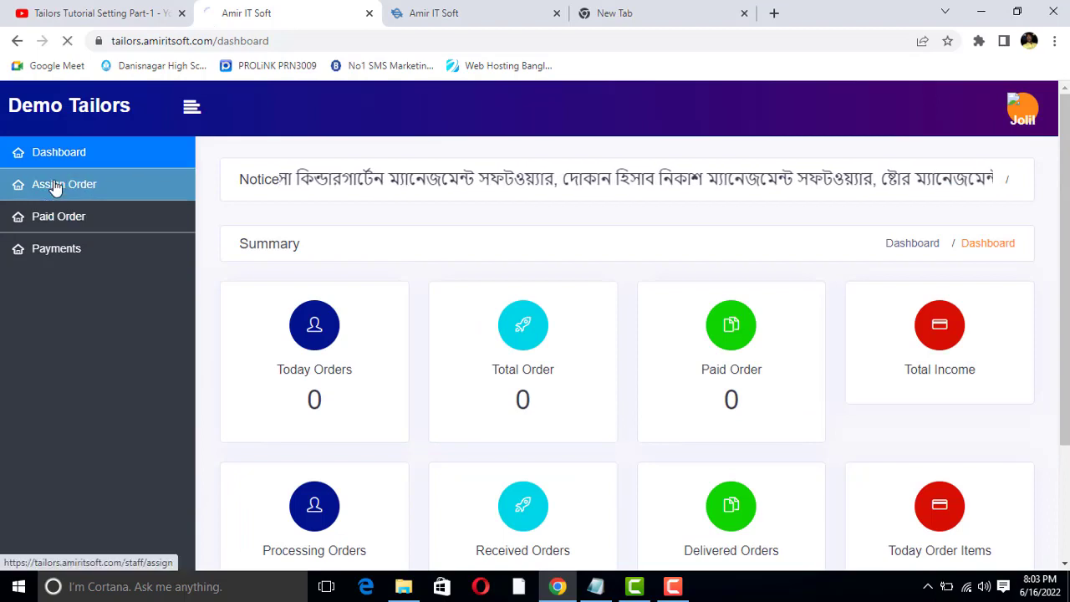
Open the staff account's assigned orders and check order 007's code, item and delivery status options
click(54, 185)
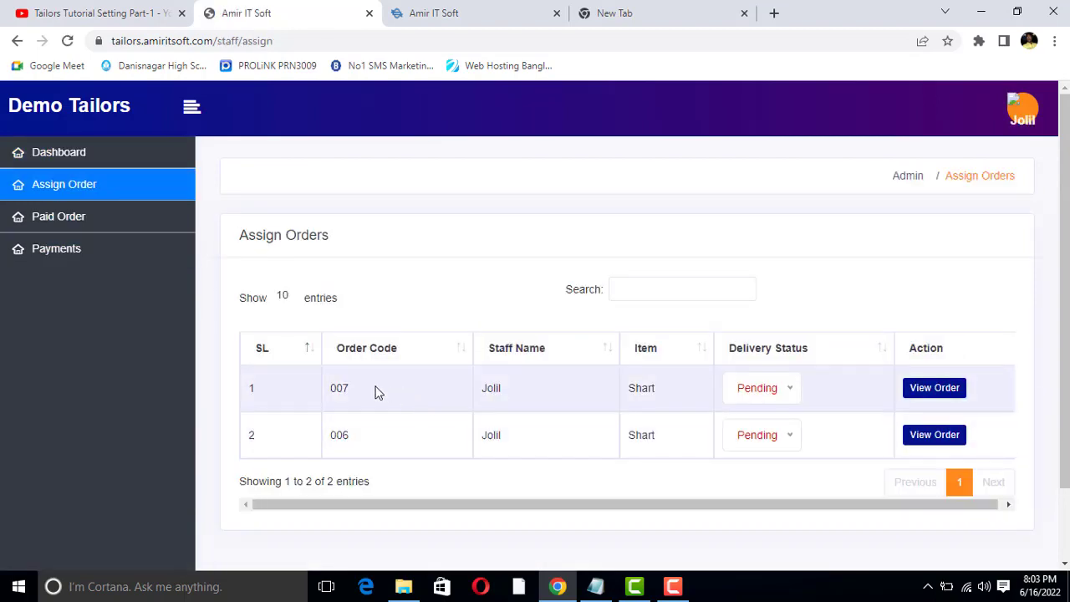
drag(332, 388, 512, 391)
click(604, 391)
double_click(634, 389)
click(774, 395)
click(774, 395)
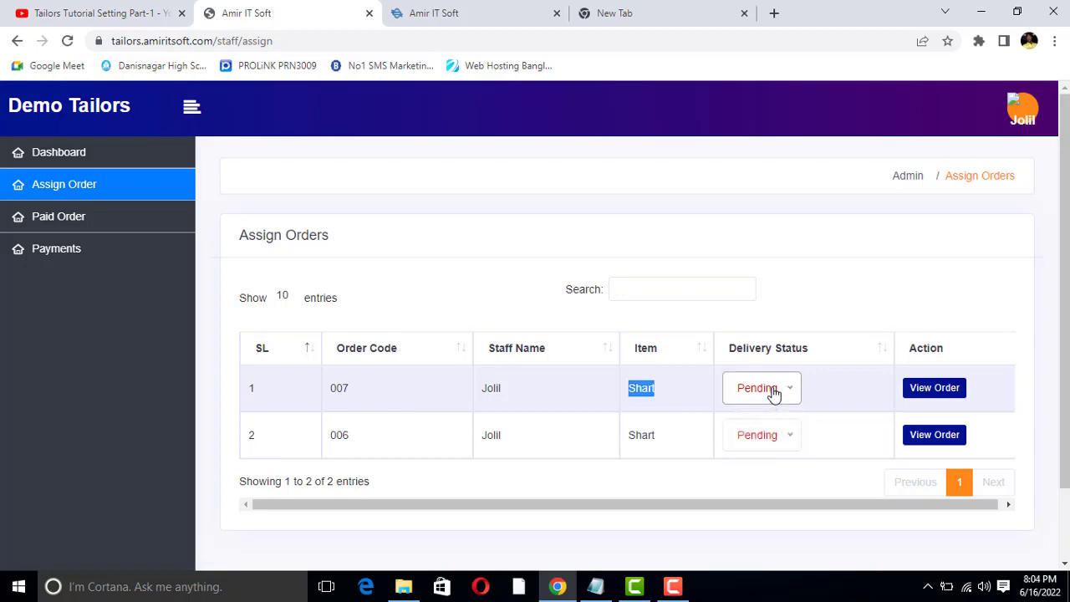
View assigned order 007 and examine its Shart measurements and styles, closing the details when finished
click(933, 388)
scroll(580, 256, down, 1)
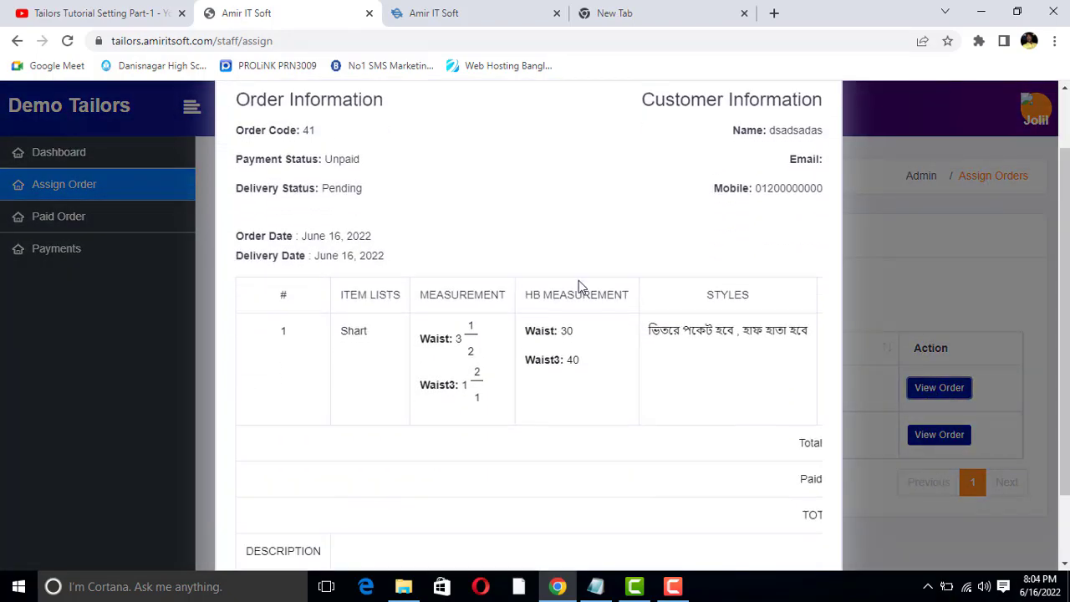
drag(436, 333, 464, 384)
click(548, 368)
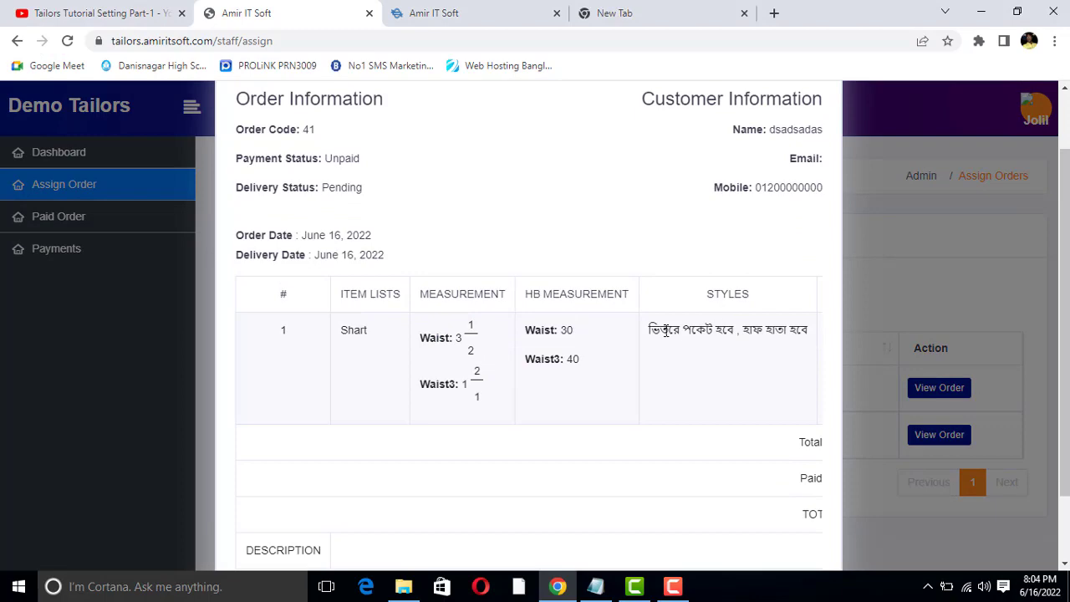
drag(660, 330, 741, 329)
drag(763, 331, 787, 329)
scroll(785, 251, up, 1)
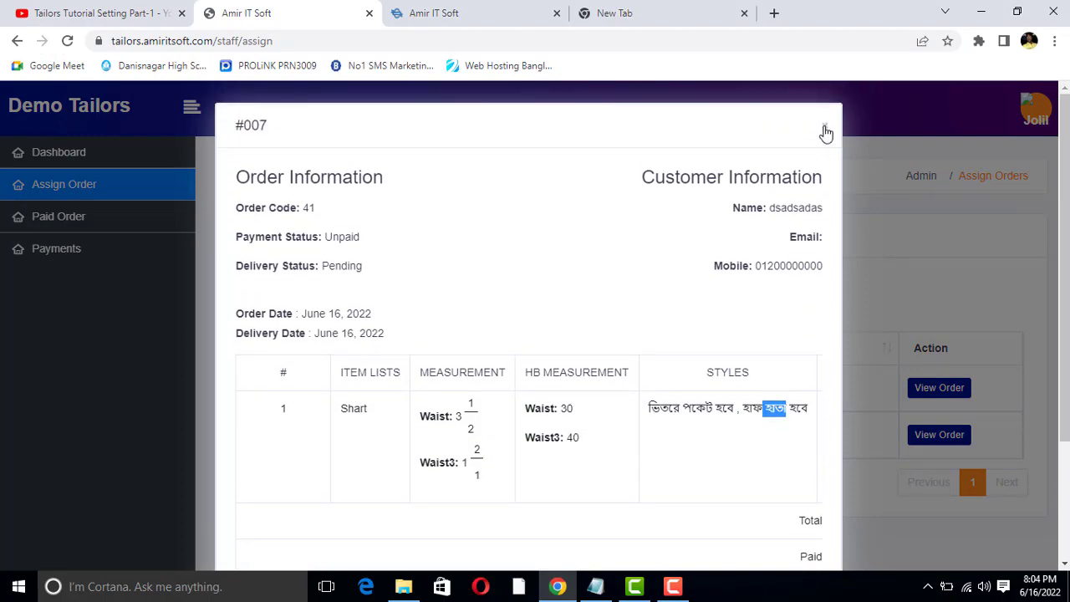
click(825, 130)
View assigned order 006 and examine its measurements, style, status and price, closing the details when finished
click(934, 436)
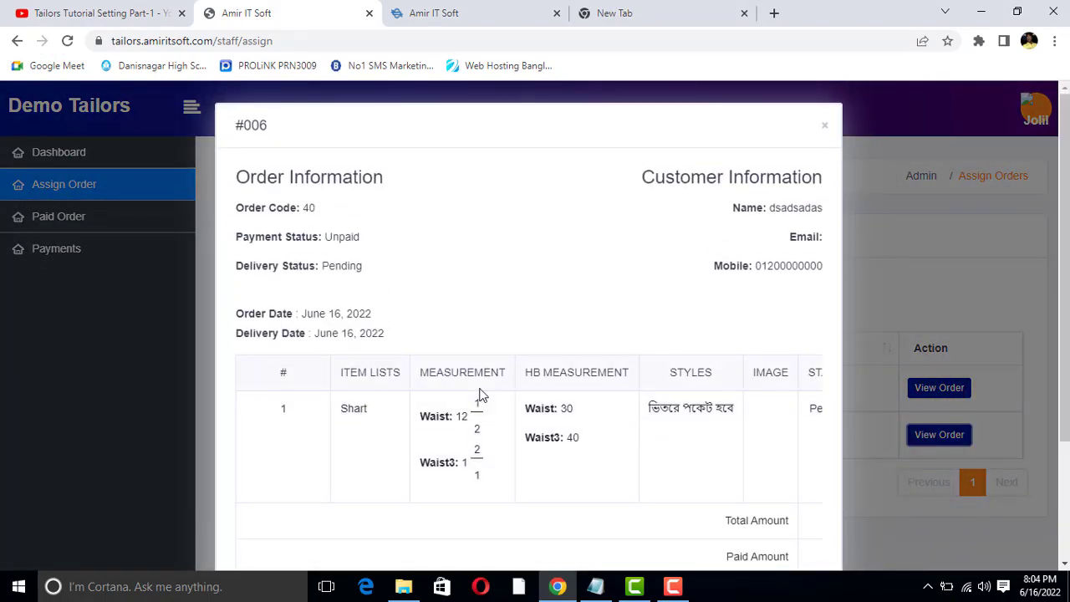
drag(677, 407, 360, 424)
click(744, 411)
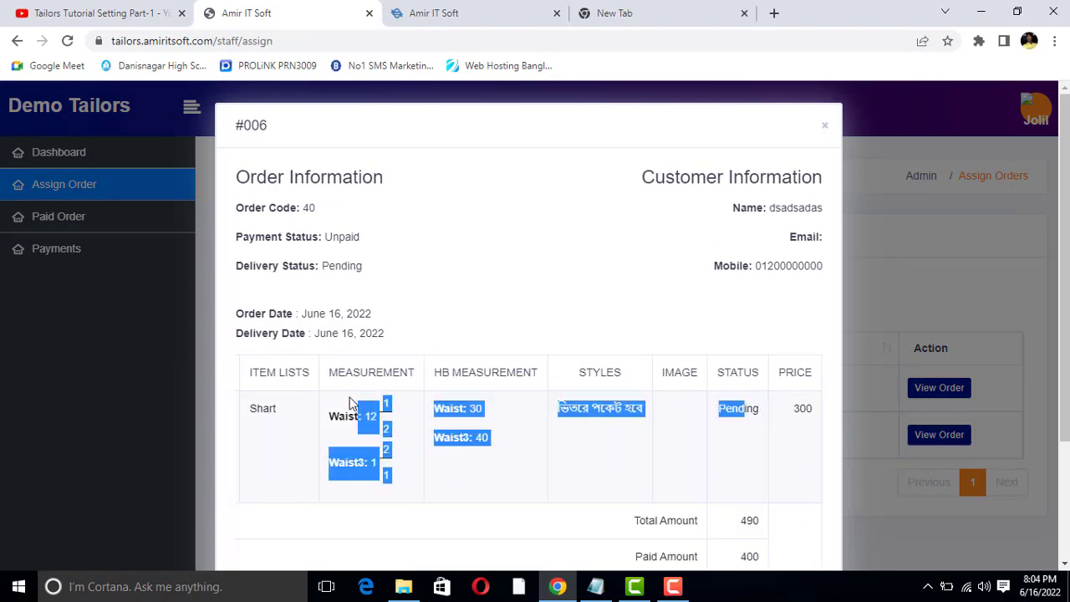
click(478, 370)
click(824, 126)
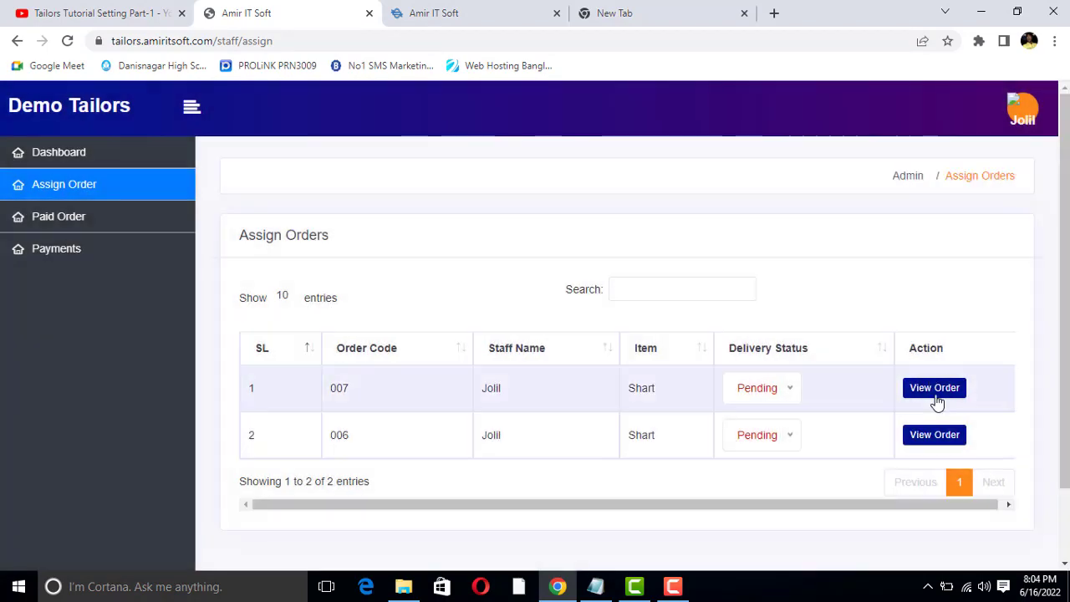
Set the delivery status of assigned orders 007 and 006 to Completed
scroll(878, 397, down, 1)
click(760, 323)
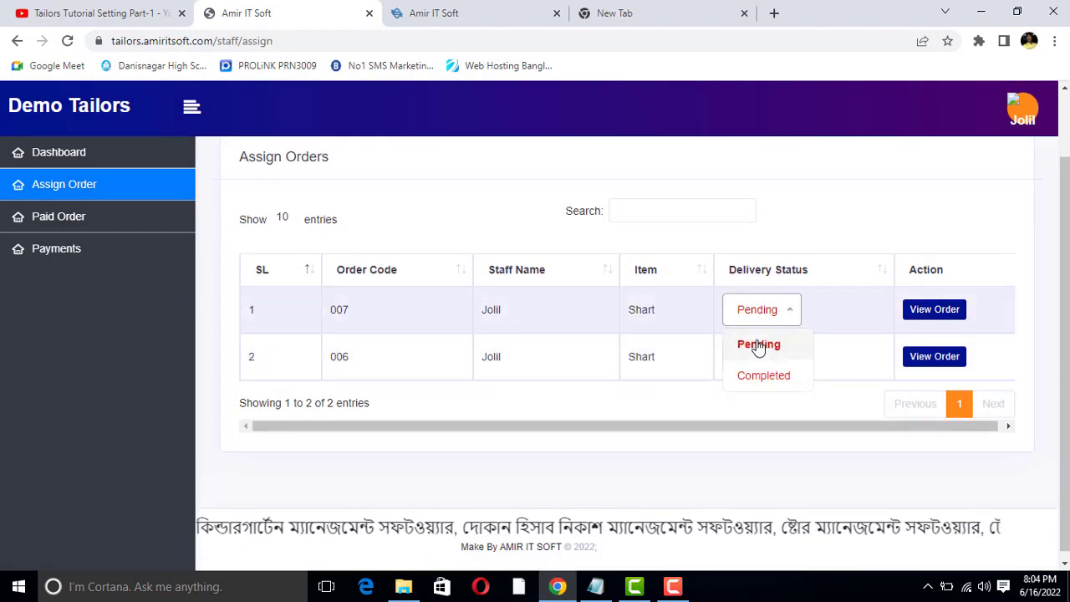
click(759, 377)
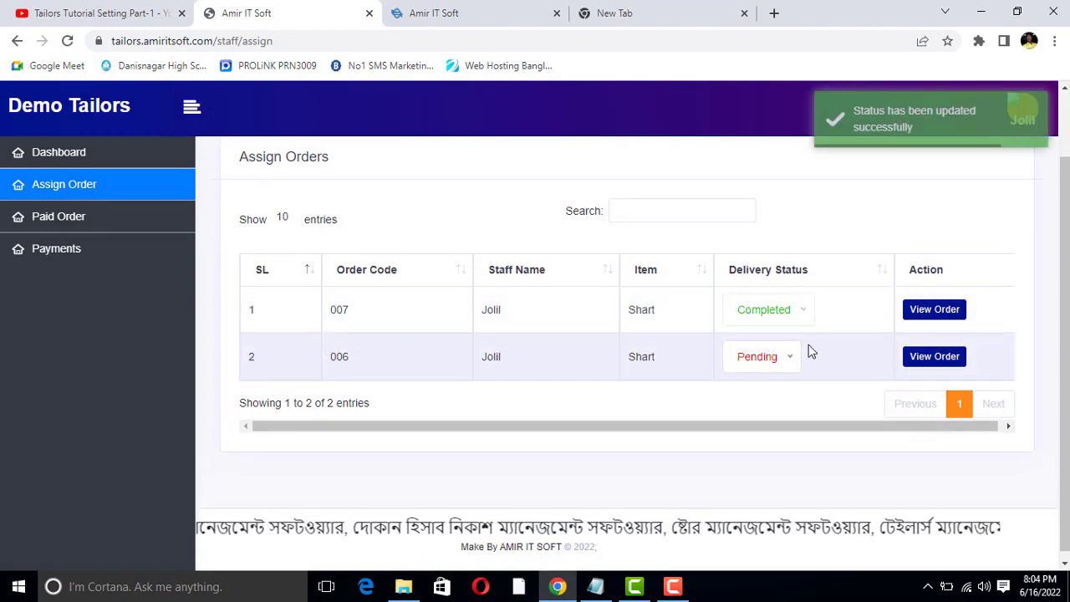
click(769, 360)
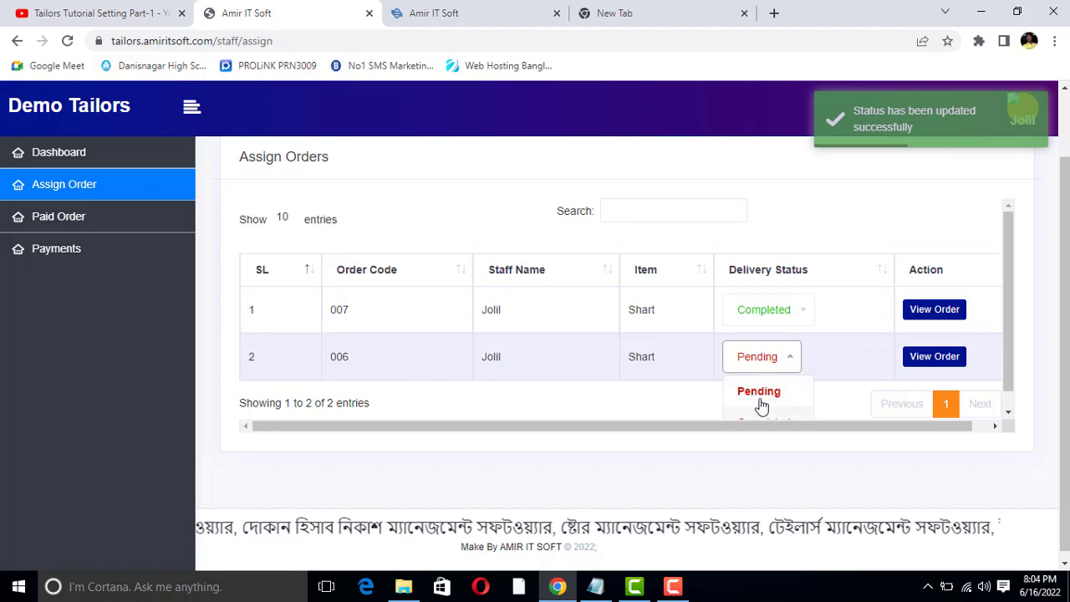
scroll(760, 401, down, 1)
click(760, 406)
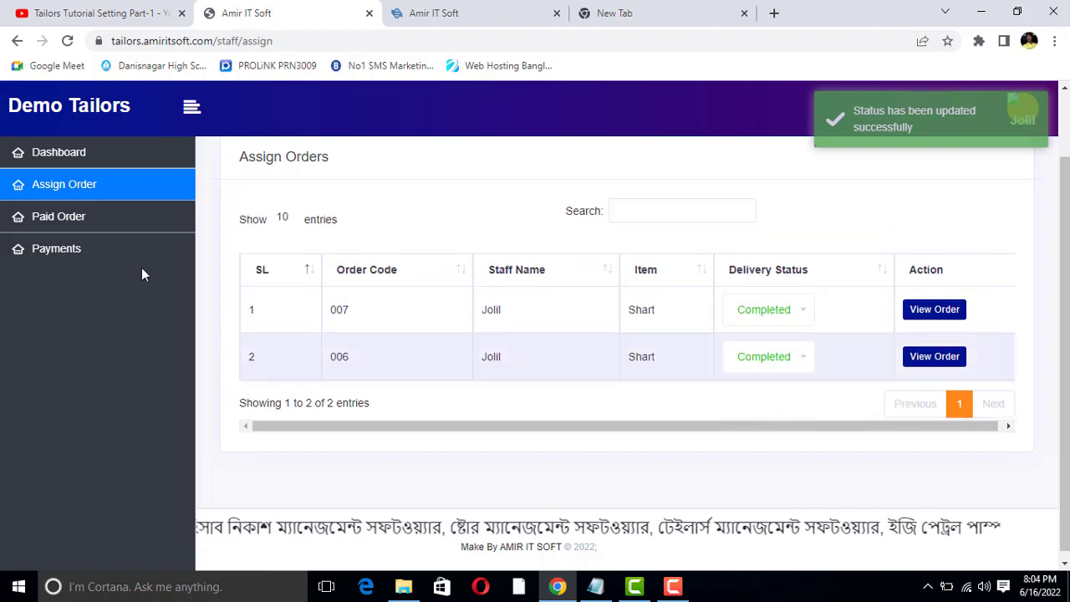
Review the order and income summary cards on the staff dashboard
click(56, 159)
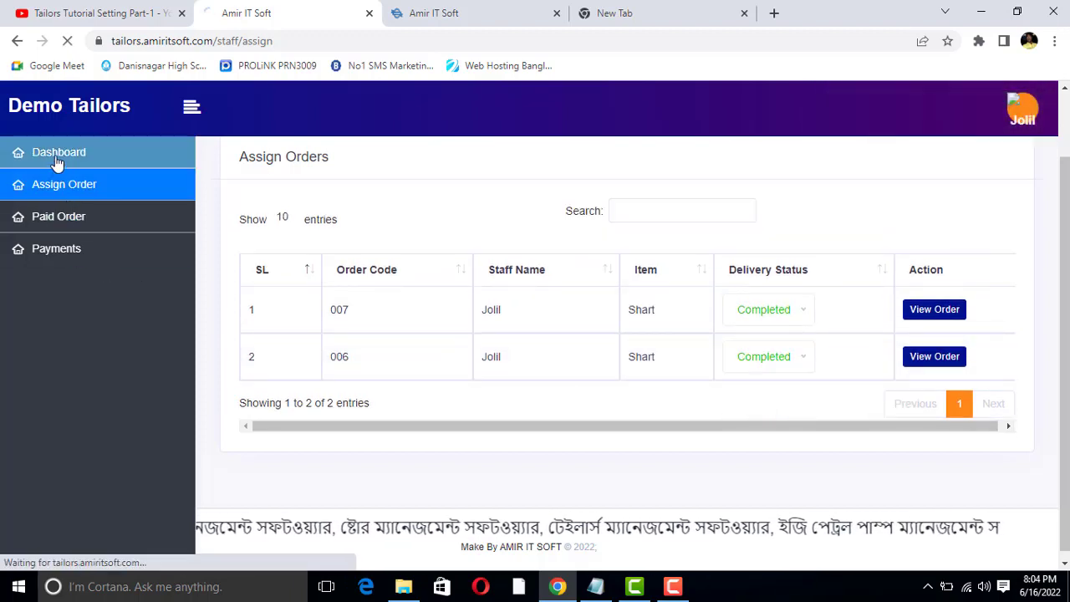
scroll(384, 335, down, 2)
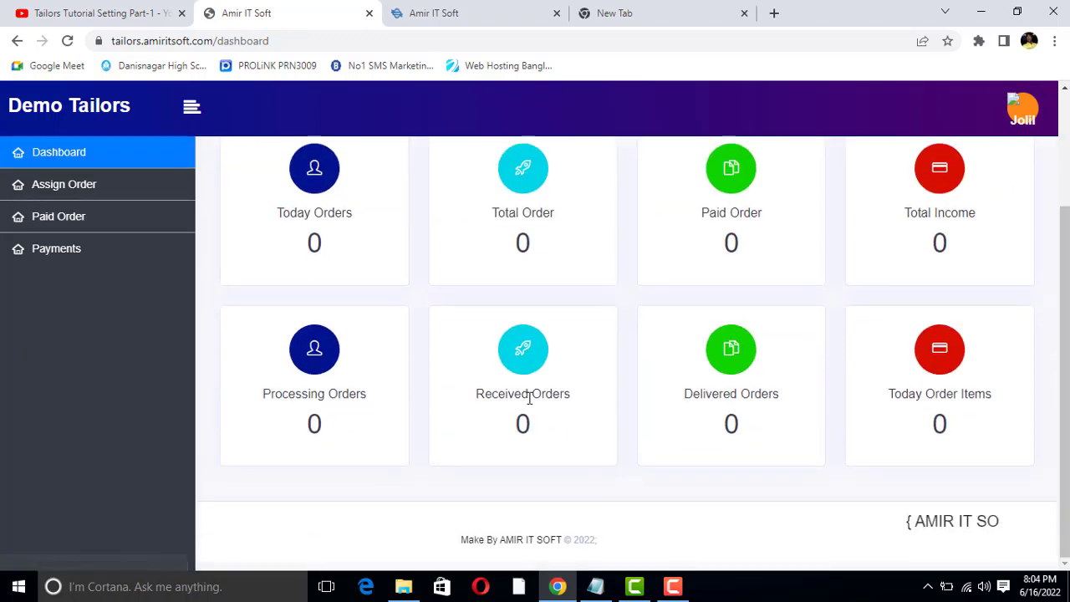
scroll(452, 409, up, 1)
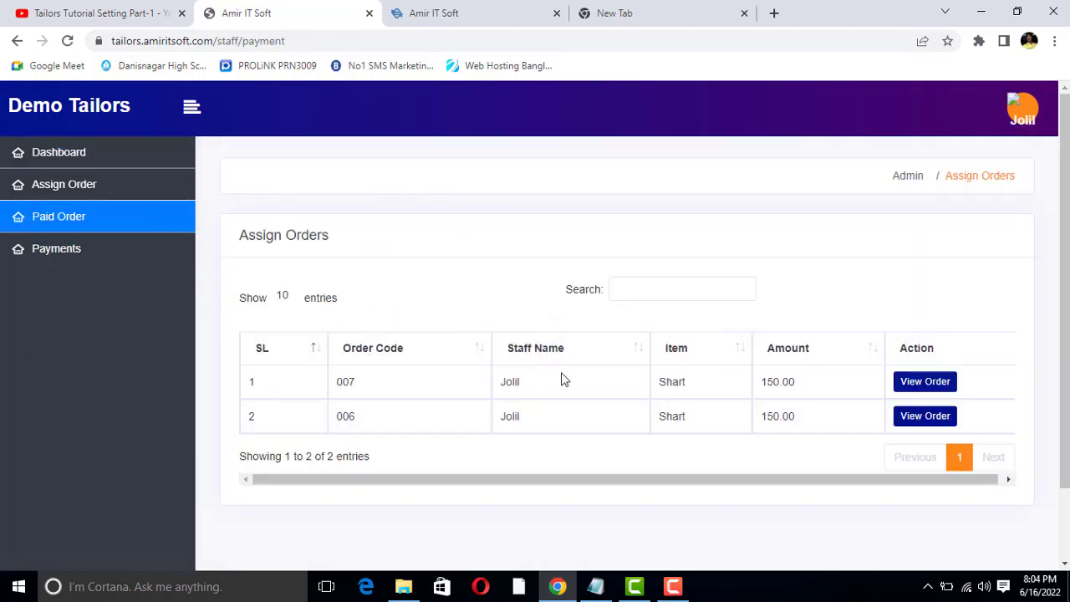
Examine the items and amounts of orders 007 and 006 in the staff account's paid orders list
drag(342, 377, 709, 387)
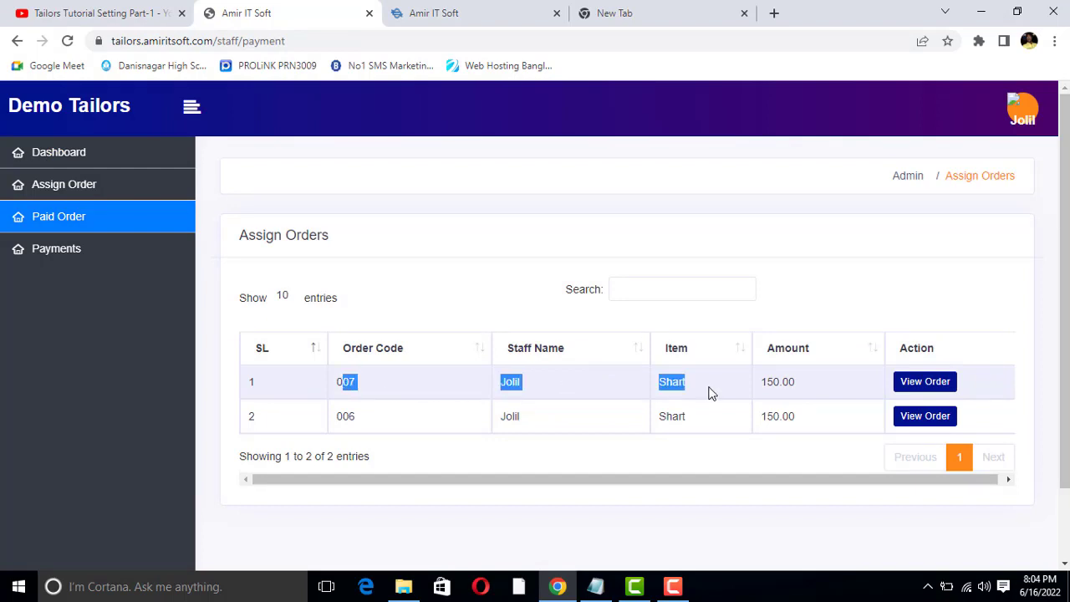
double_click(776, 386)
double_click(776, 414)
click(776, 398)
double_click(778, 383)
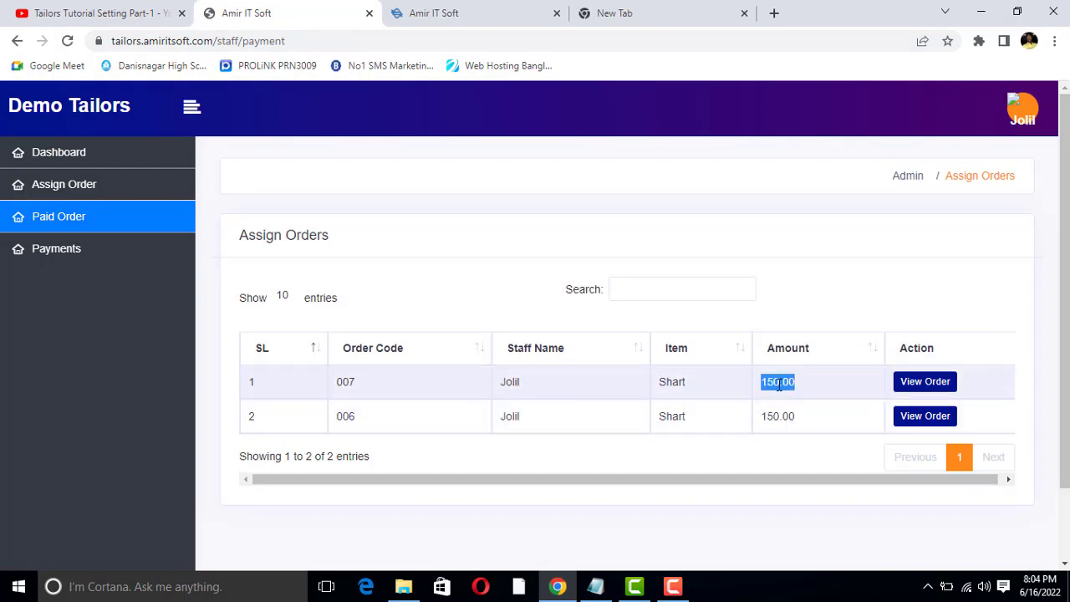
click(774, 382)
double_click(774, 382)
click(774, 382)
double_click(774, 382)
click(774, 382)
double_click(775, 381)
click(784, 383)
double_click(785, 381)
double_click(783, 416)
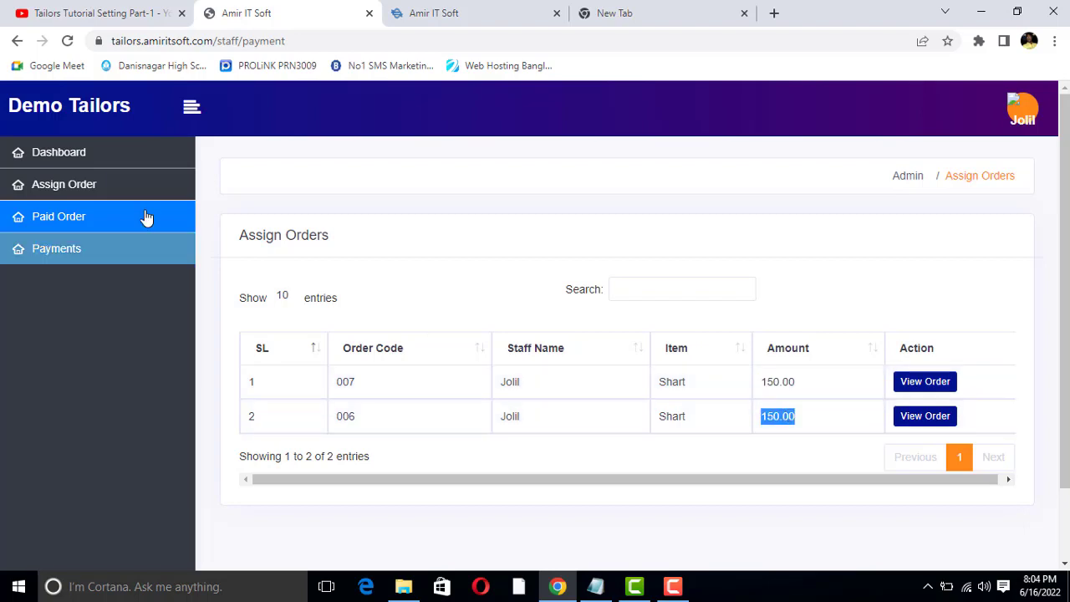
double_click(781, 381)
click(781, 417)
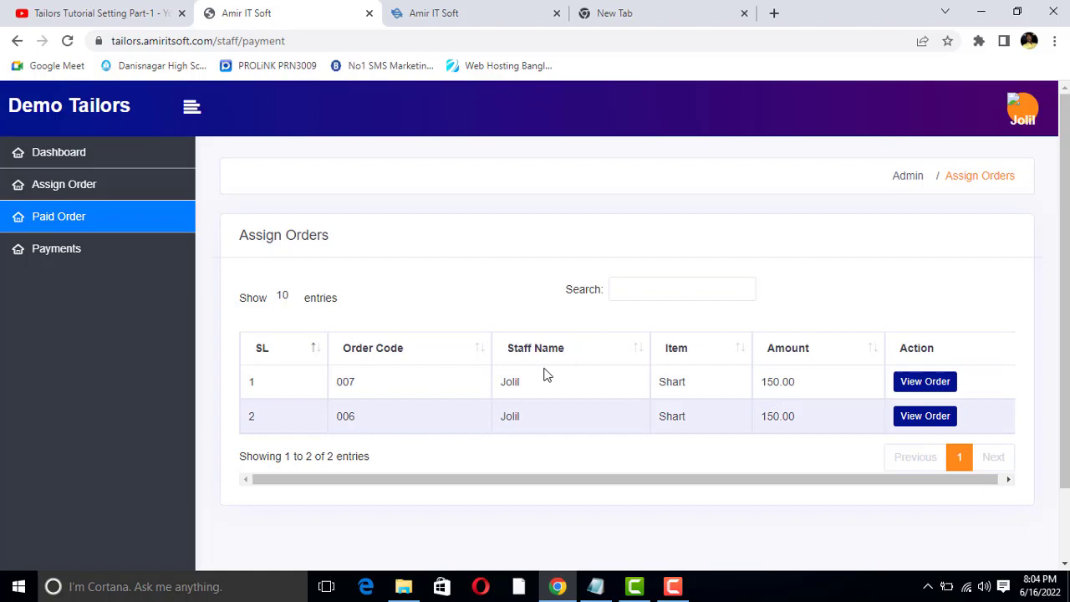
Check the staff account's payments list and recheck order 007's amount in the paid orders list
click(97, 253)
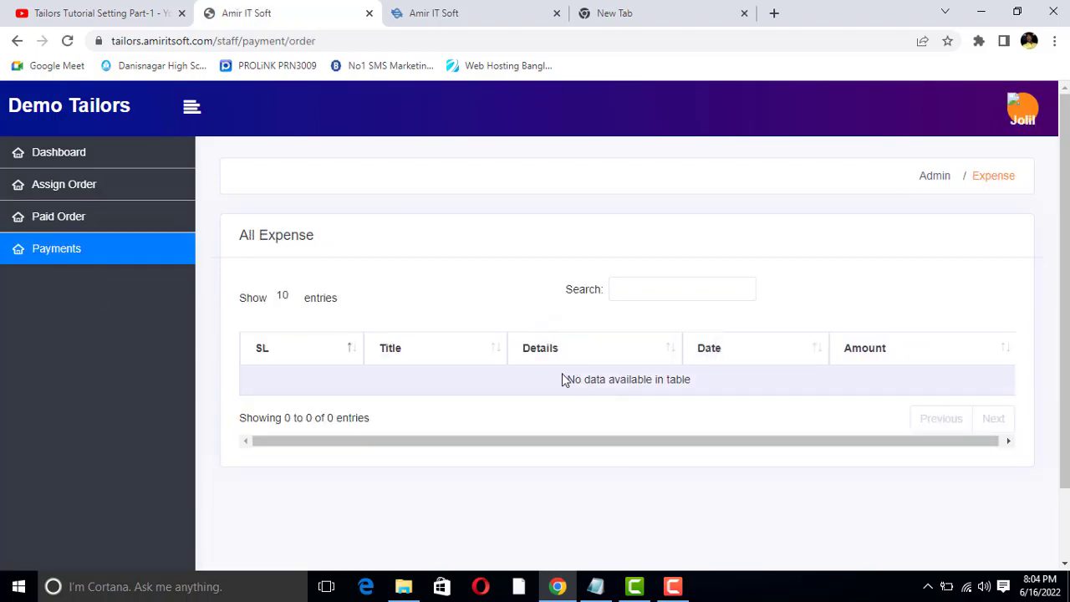
drag(564, 379, 683, 378)
triple_click(655, 379)
double_click(628, 380)
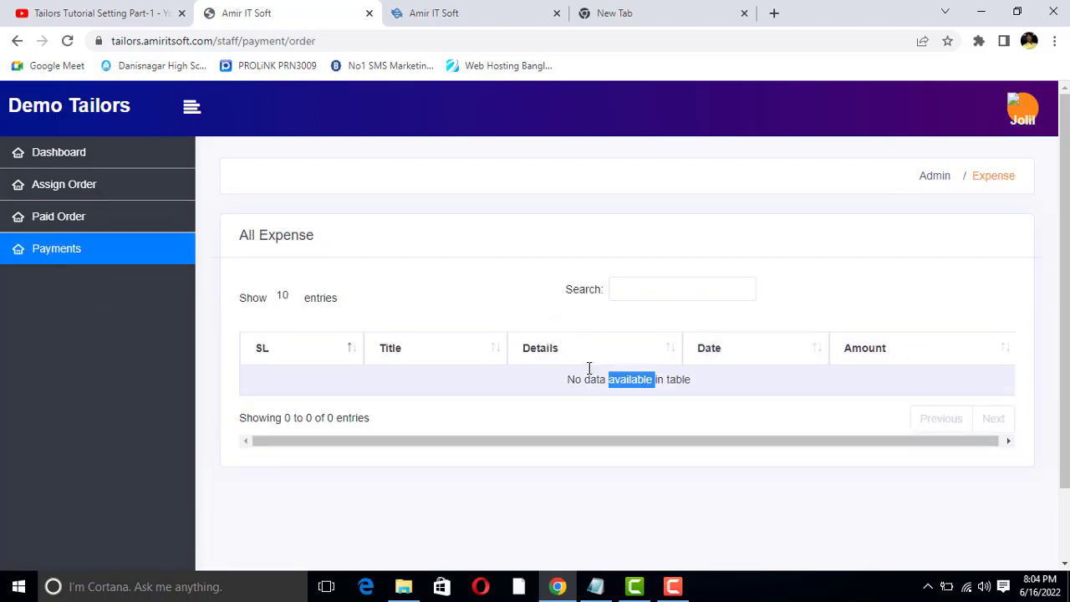
click(69, 217)
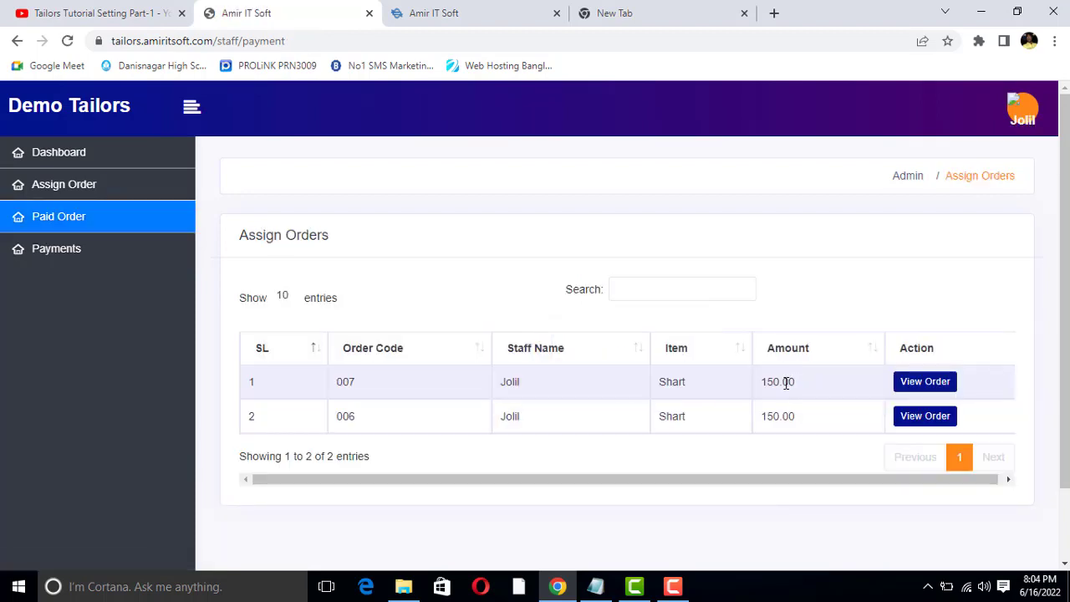
double_click(786, 383)
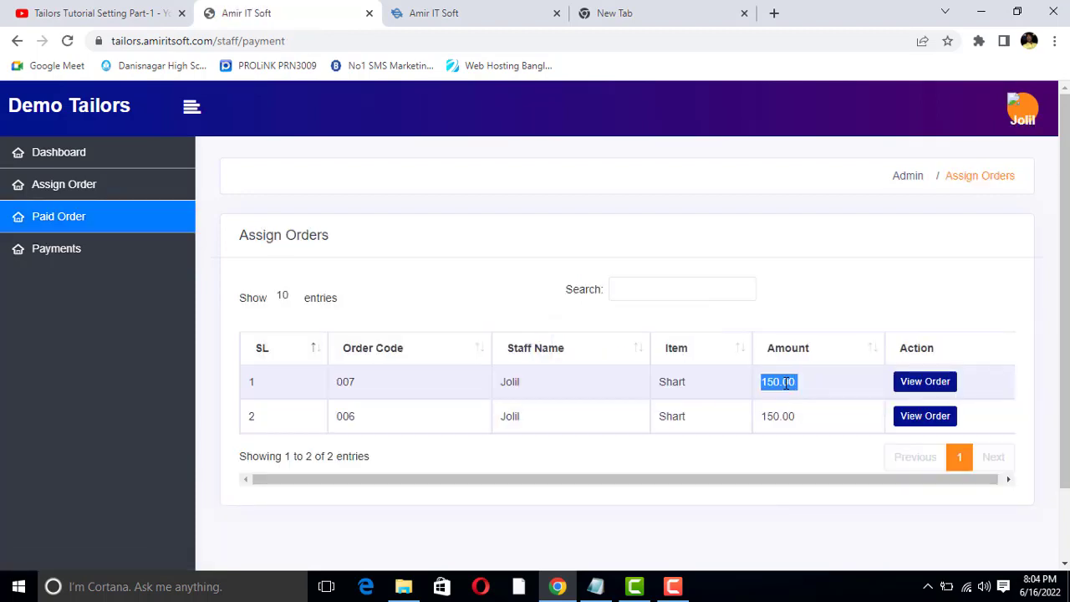
Return to the staff dashboard and look through all its summary cards again
click(72, 151)
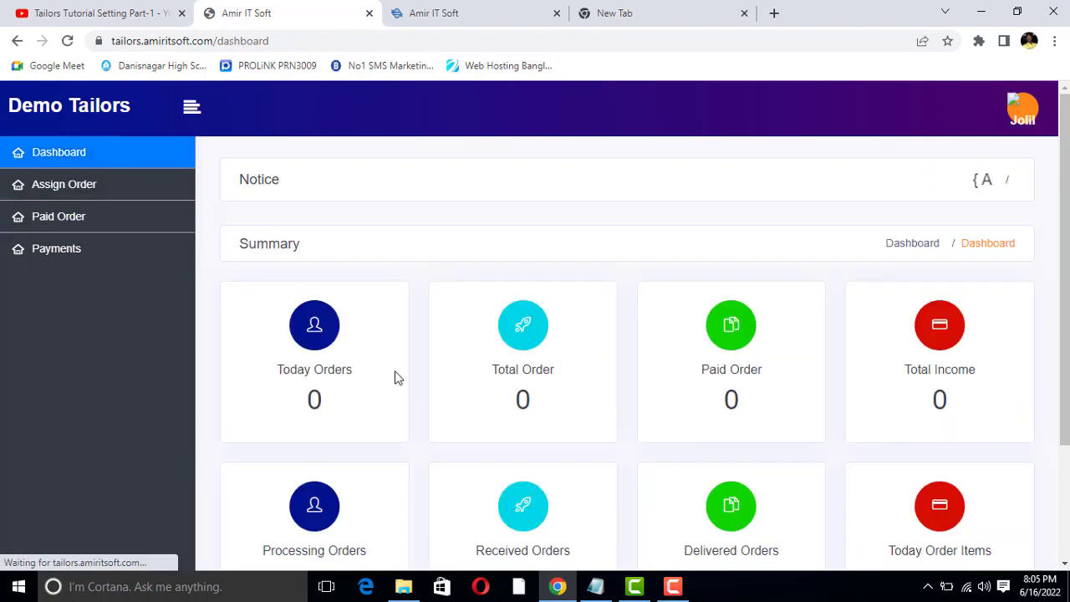
scroll(538, 359, down, 3)
scroll(435, 384, up, 3)
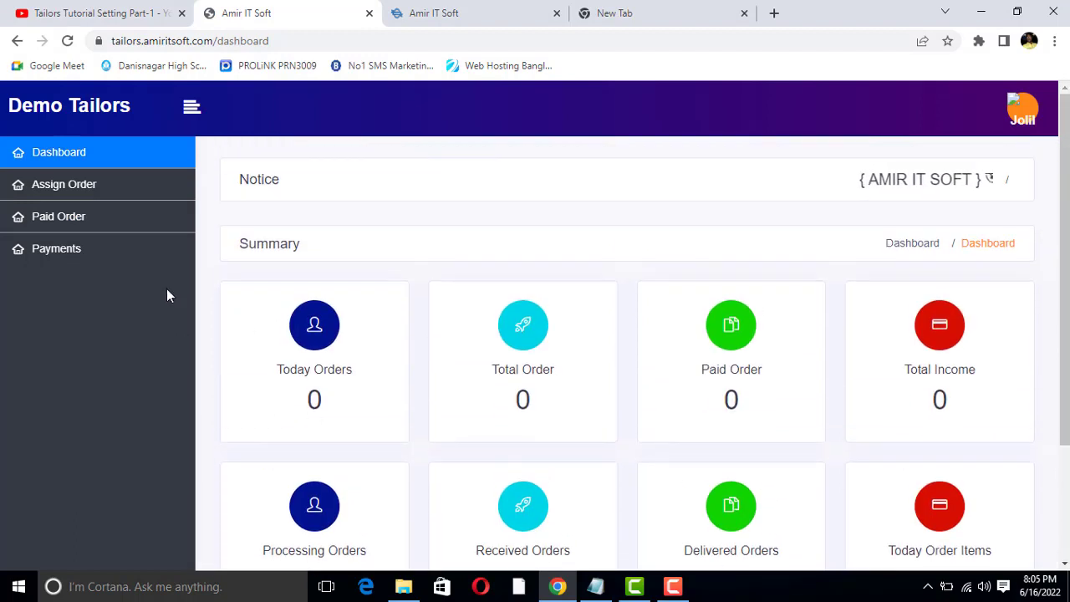
Log out of the staff account and log in to the demo tailors admin account with its saved e-mail and password
click(1023, 109)
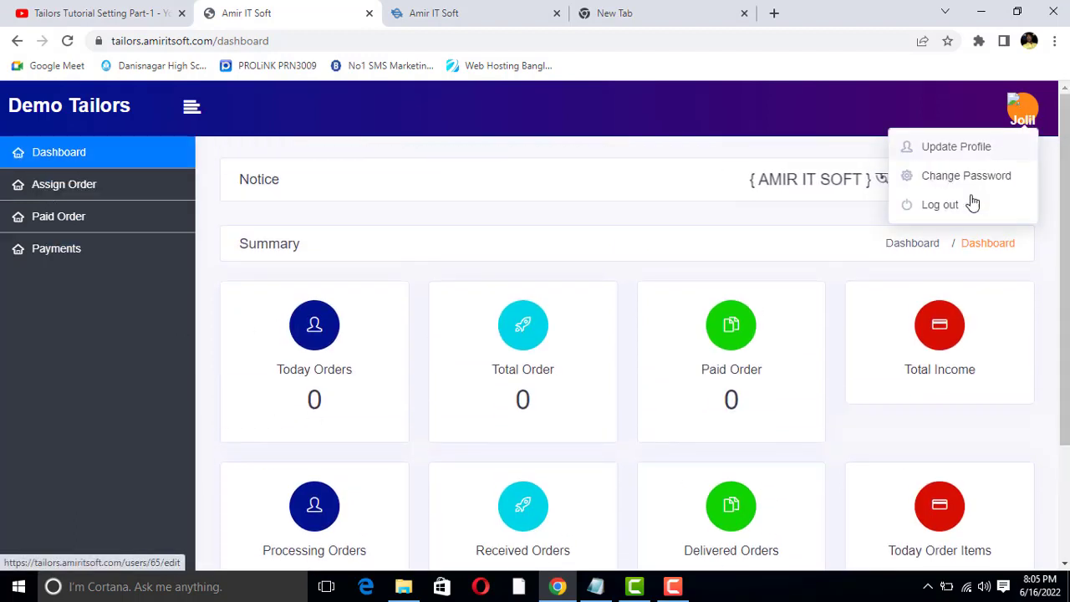
click(922, 203)
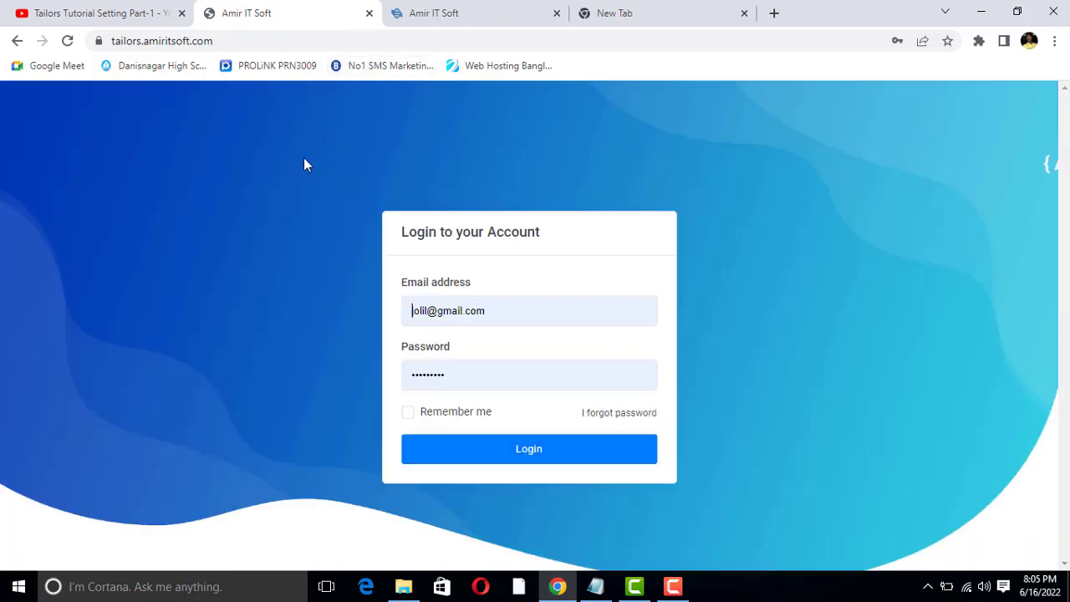
click(505, 308)
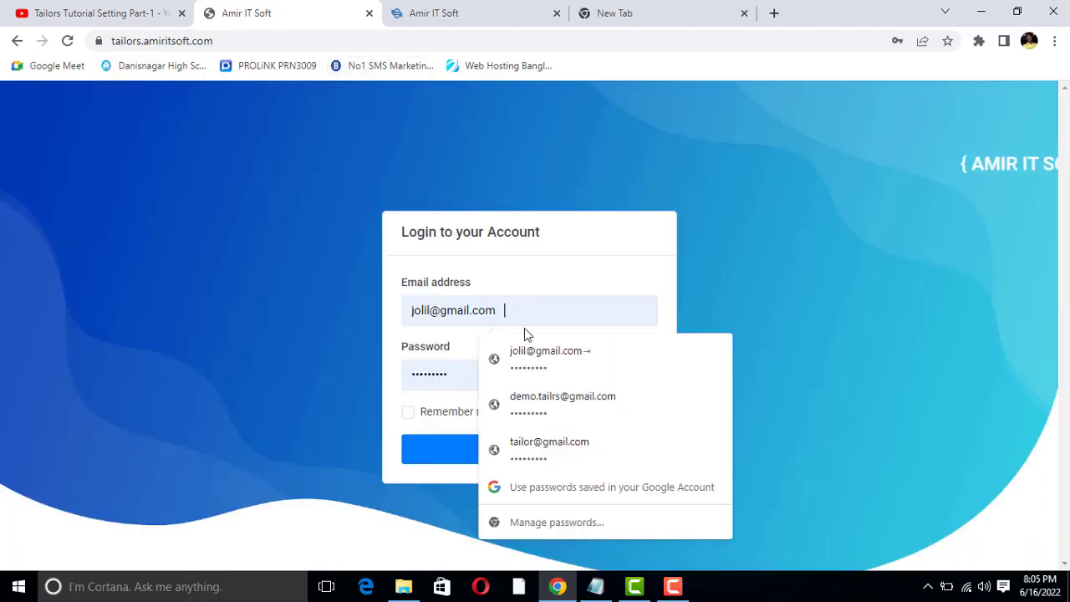
click(543, 398)
click(485, 452)
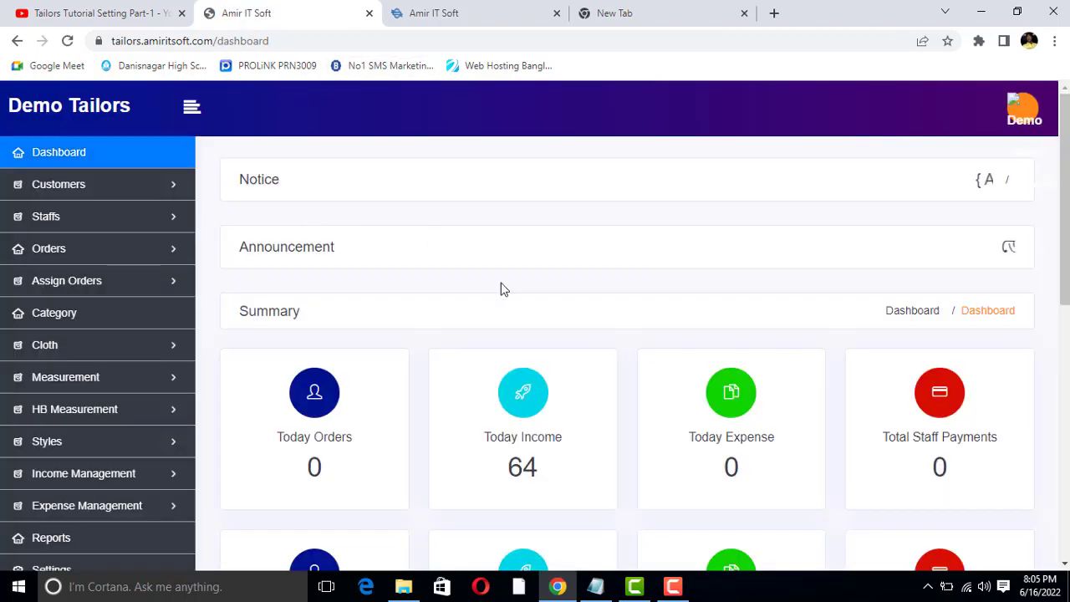
scroll(423, 352, down, 2)
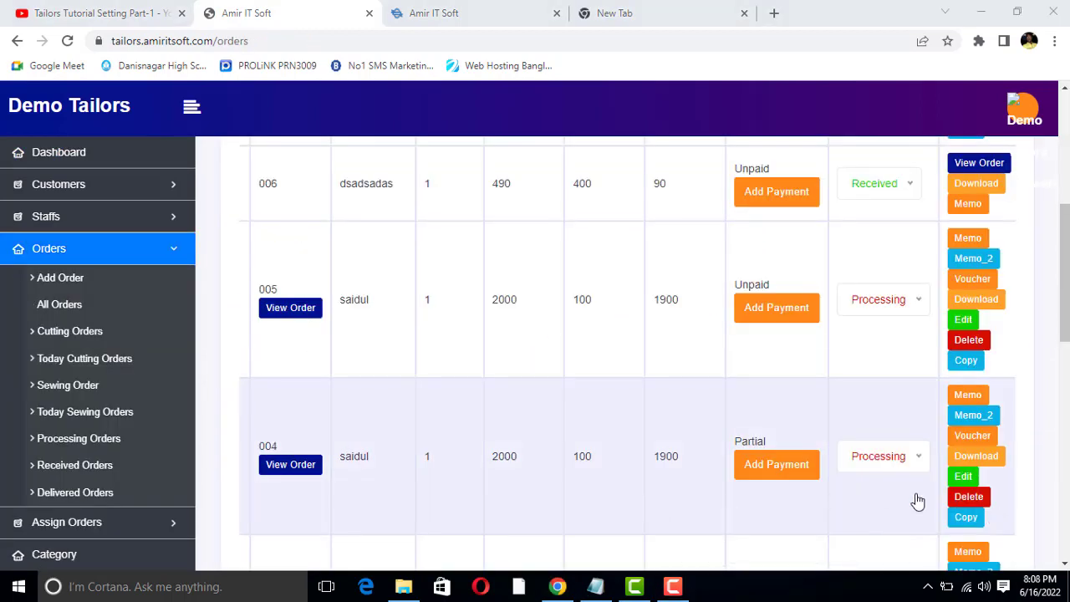
Set the delivery status of order 007 to Received in the all orders list
scroll(573, 425, up, 2)
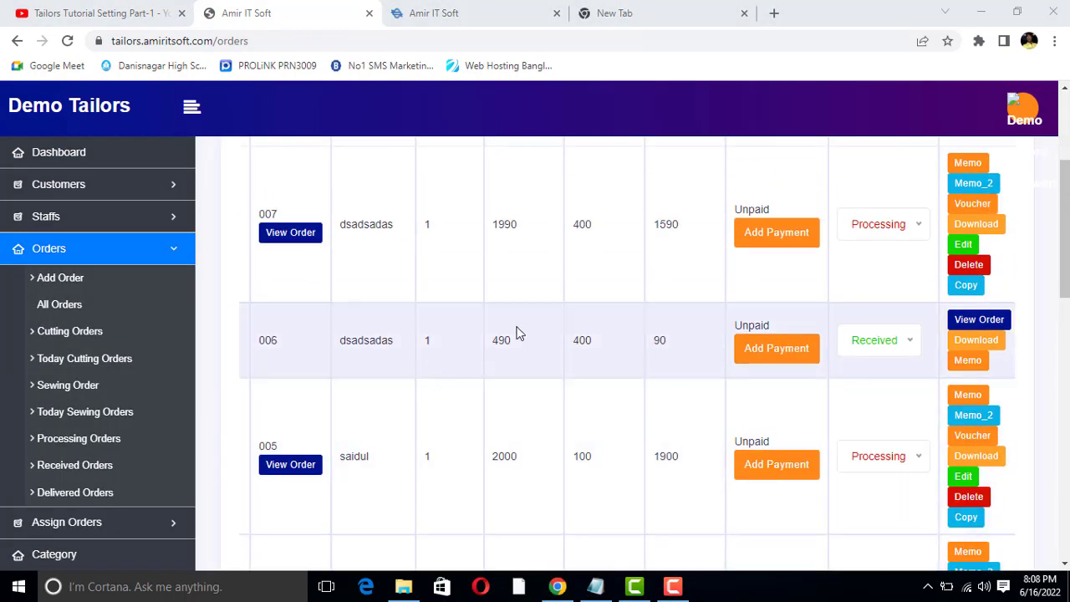
scroll(430, 251, up, 2)
double_click(368, 382)
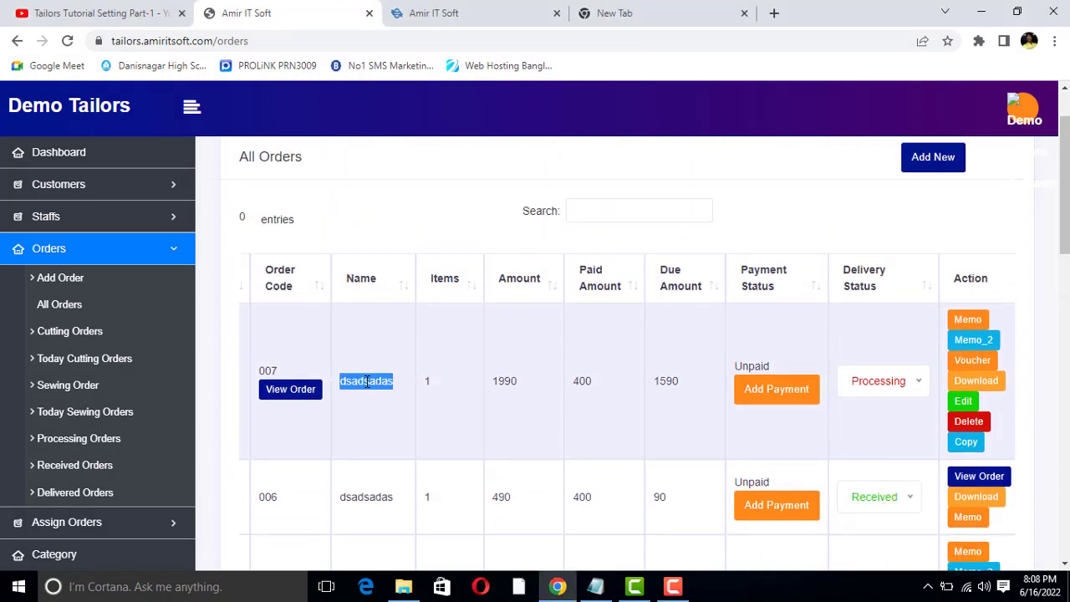
click(375, 381)
click(863, 383)
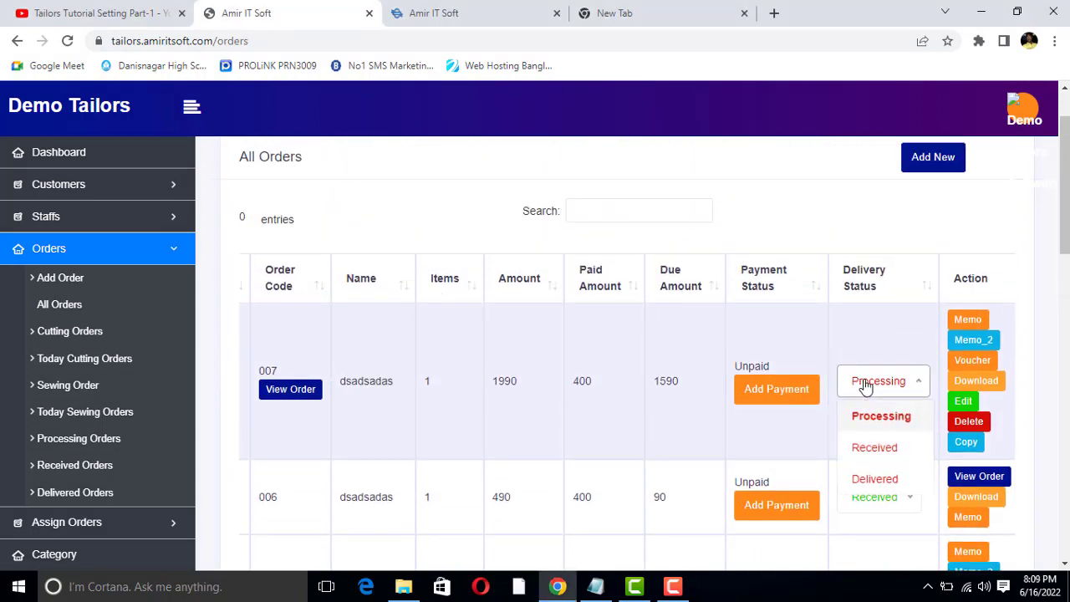
click(875, 450)
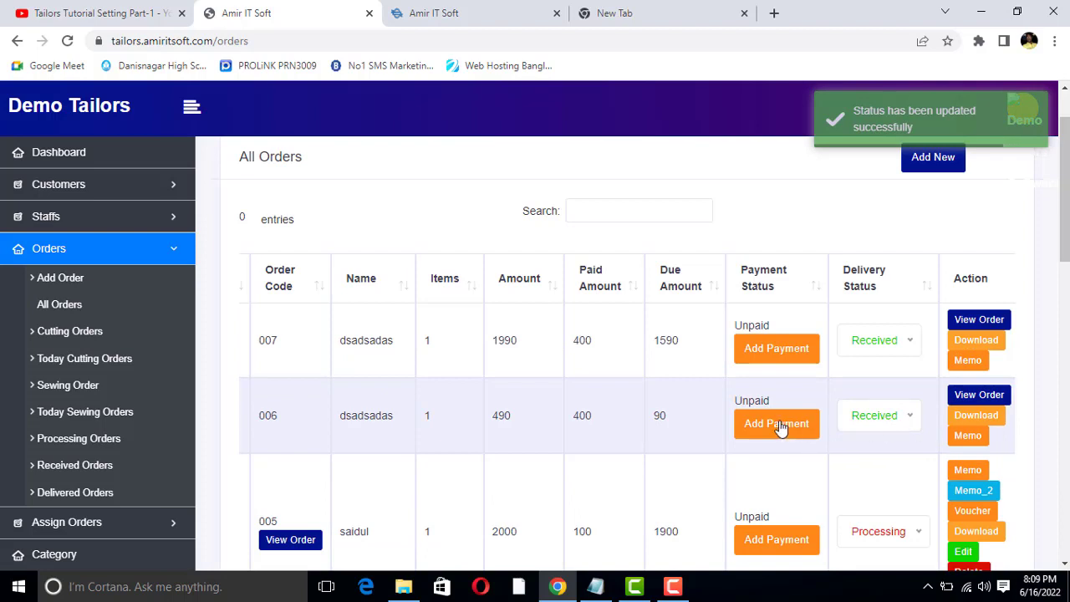
Check order 006's paid amount and set order 007's delivery status to Delivered
double_click(588, 416)
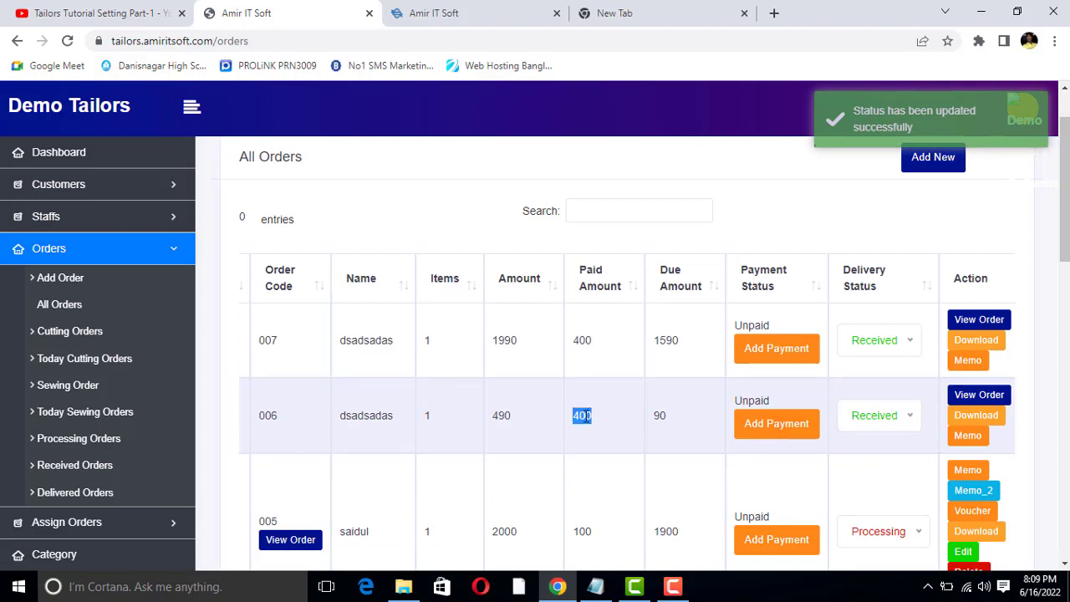
scroll(585, 407, down, 1)
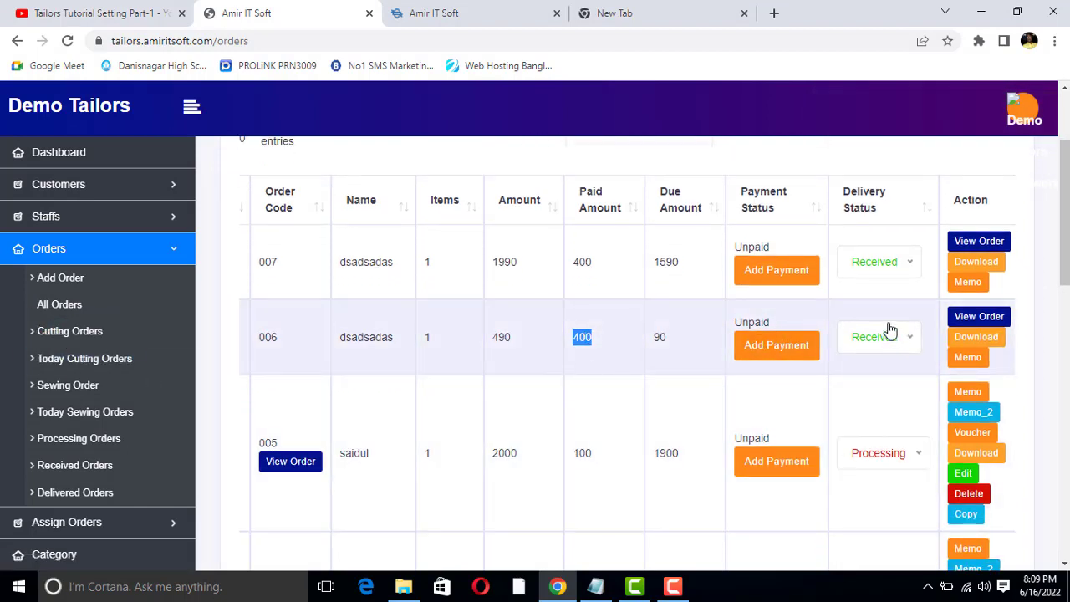
click(377, 266)
double_click(378, 266)
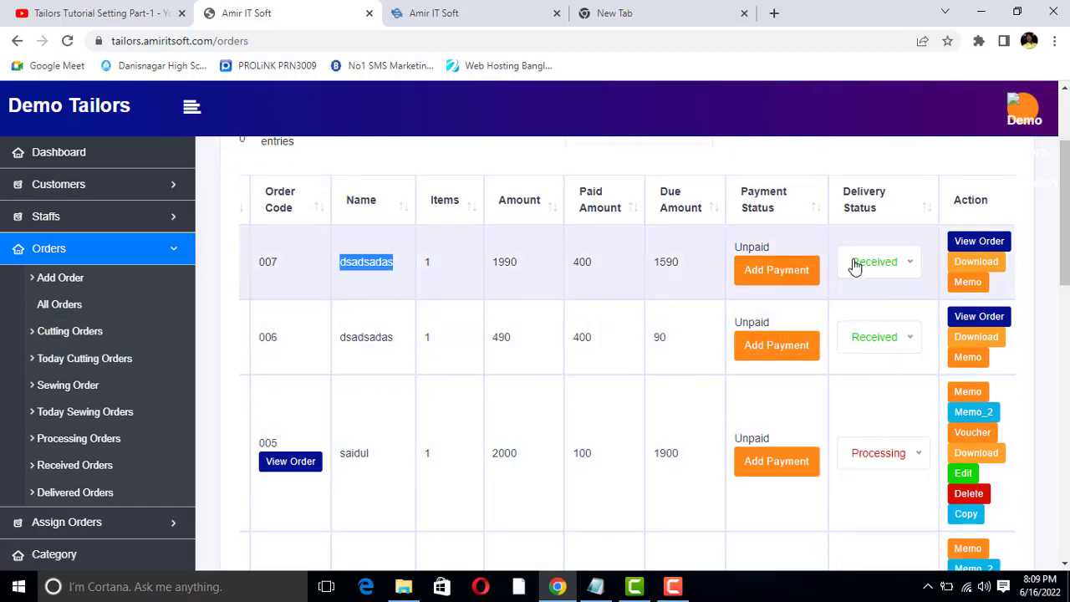
click(903, 262)
click(878, 359)
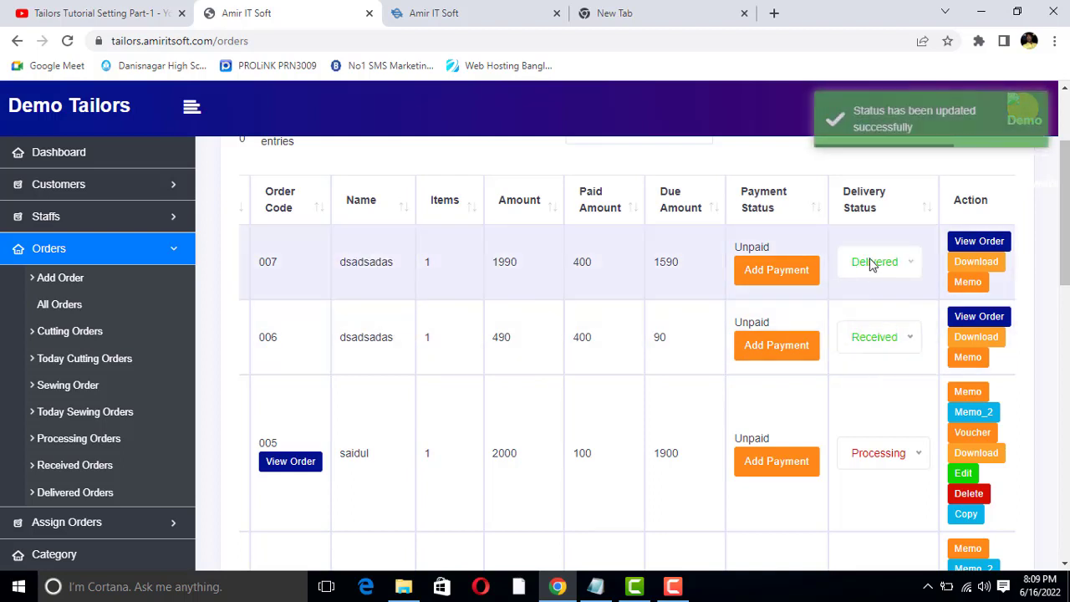
Try to set order 006's delivery status to Delivered and view the delivered orders list
click(884, 339)
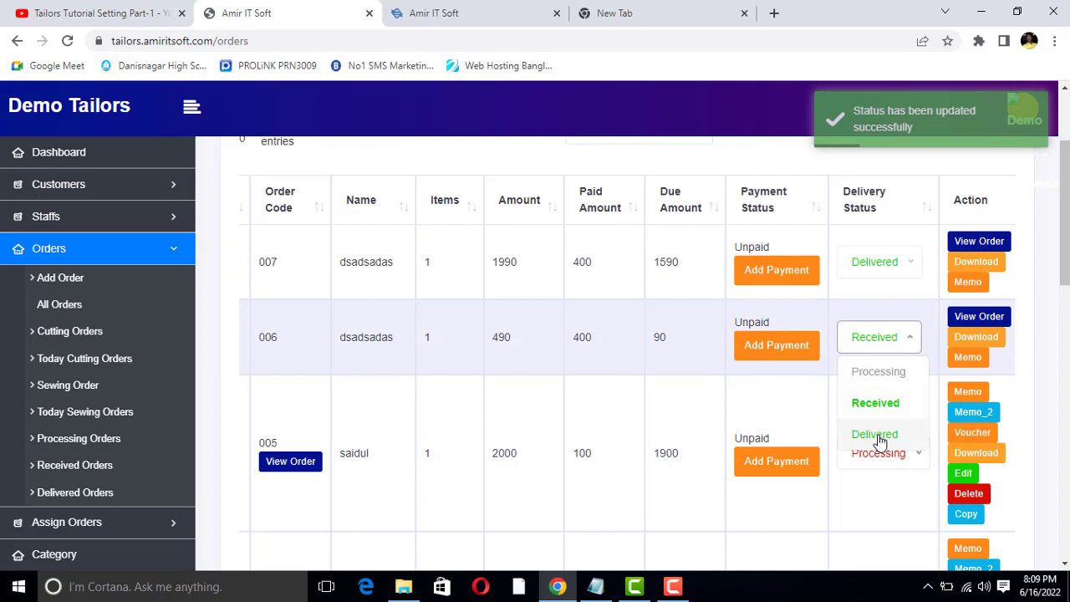
click(660, 376)
click(873, 350)
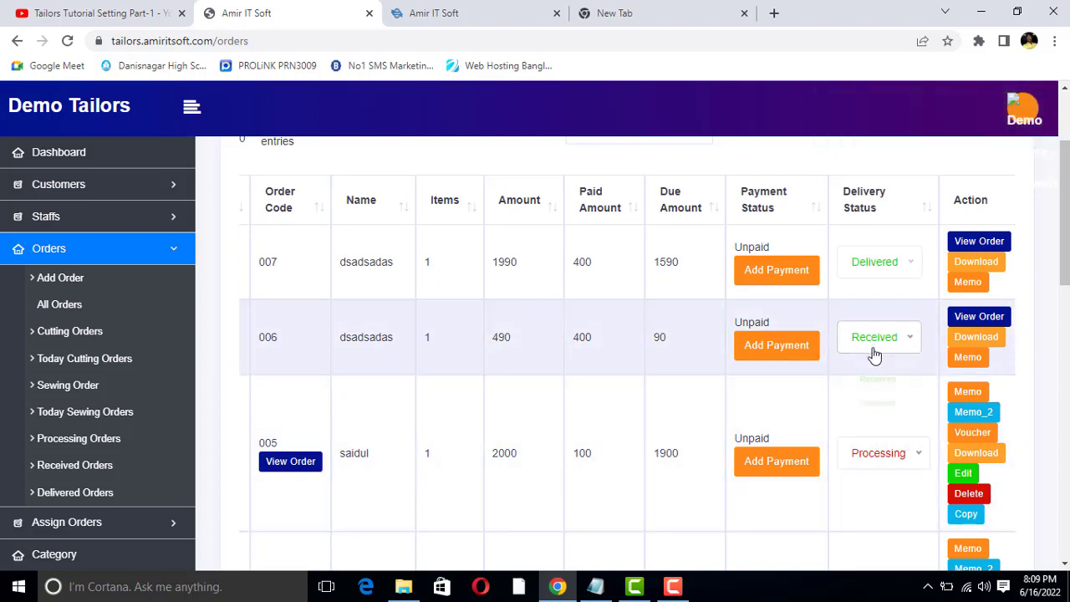
click(873, 434)
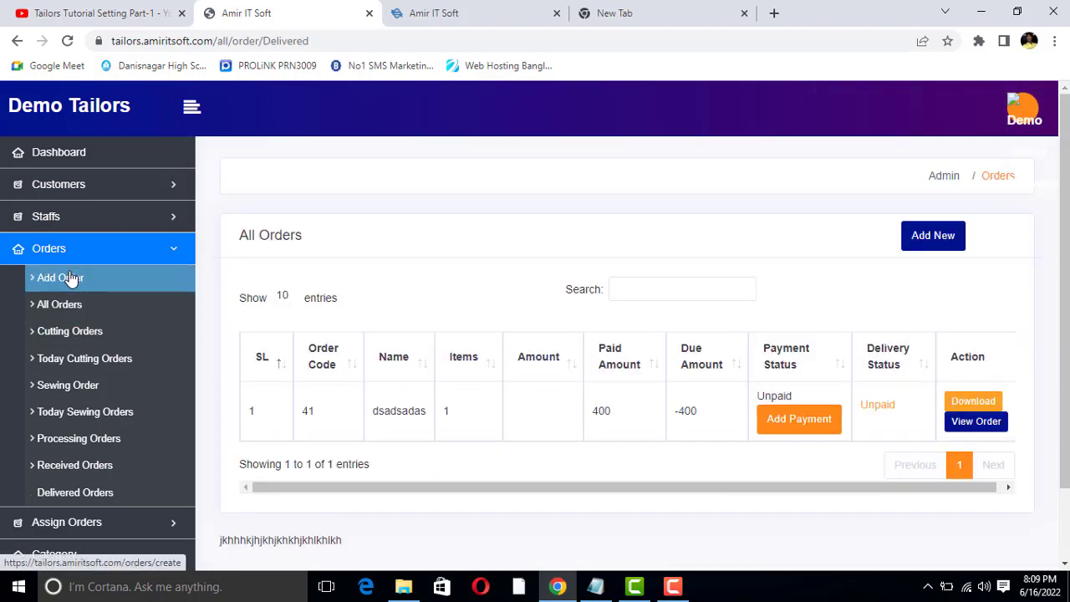
Return to the all orders list and set order 006's delivery status to Delivered
click(74, 311)
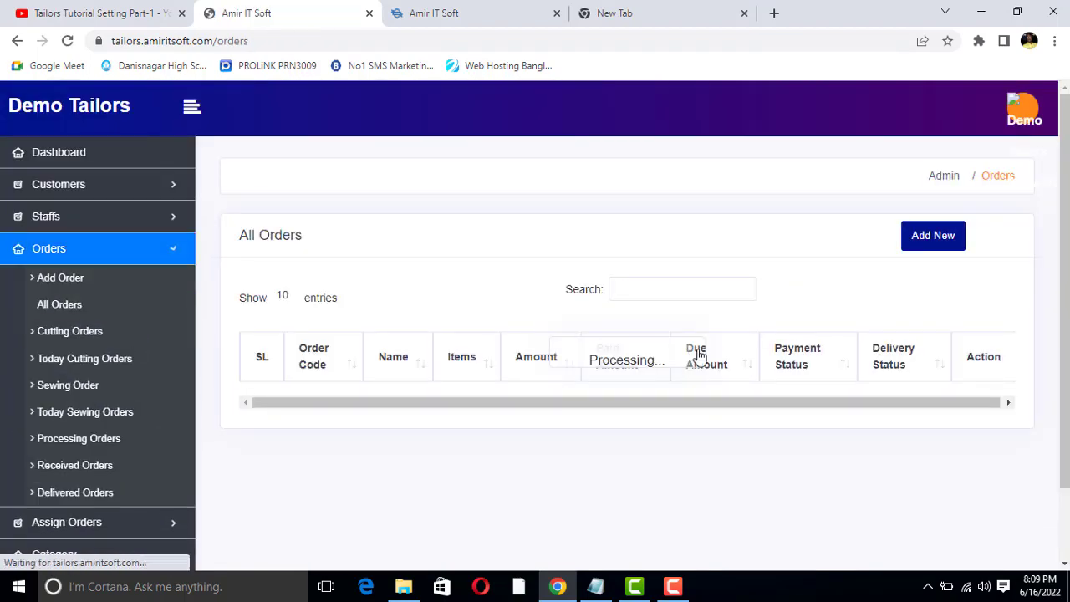
drag(387, 418, 610, 418)
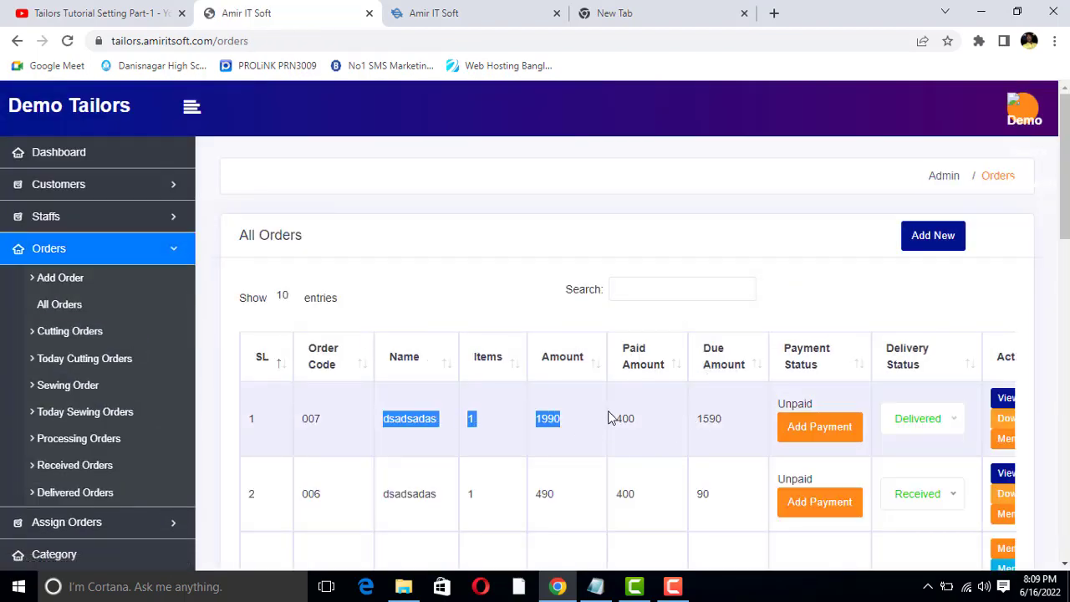
click(680, 415)
scroll(824, 375, down, 2)
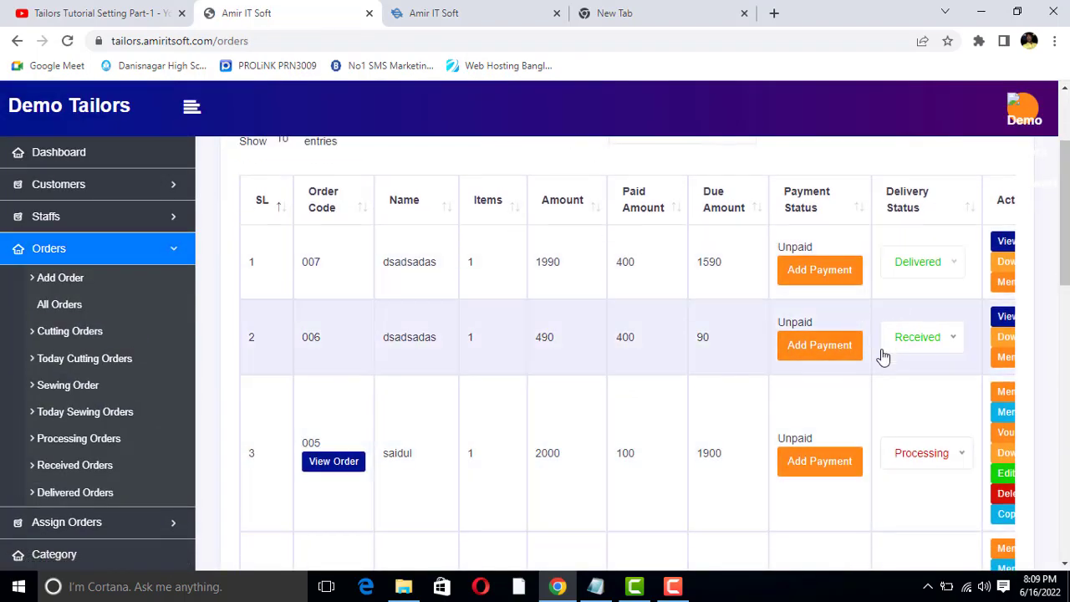
click(960, 337)
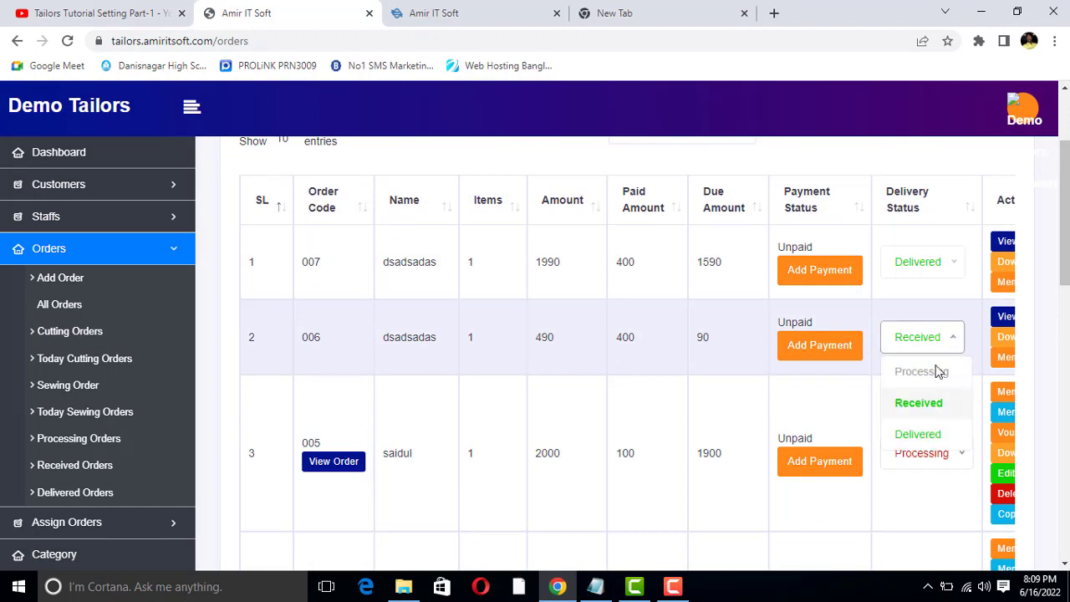
click(906, 403)
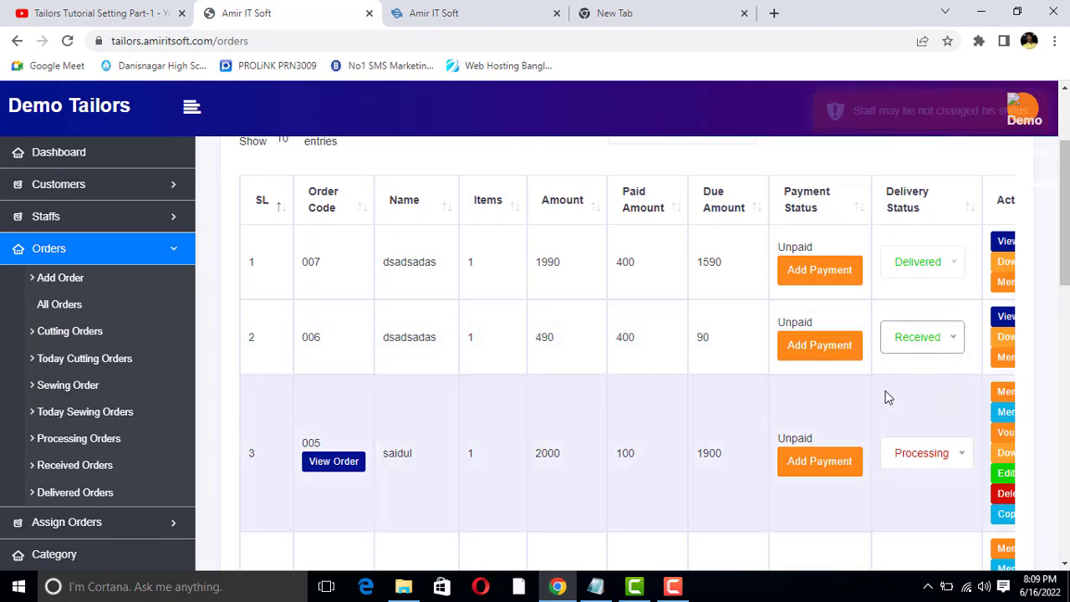
click(924, 343)
click(912, 435)
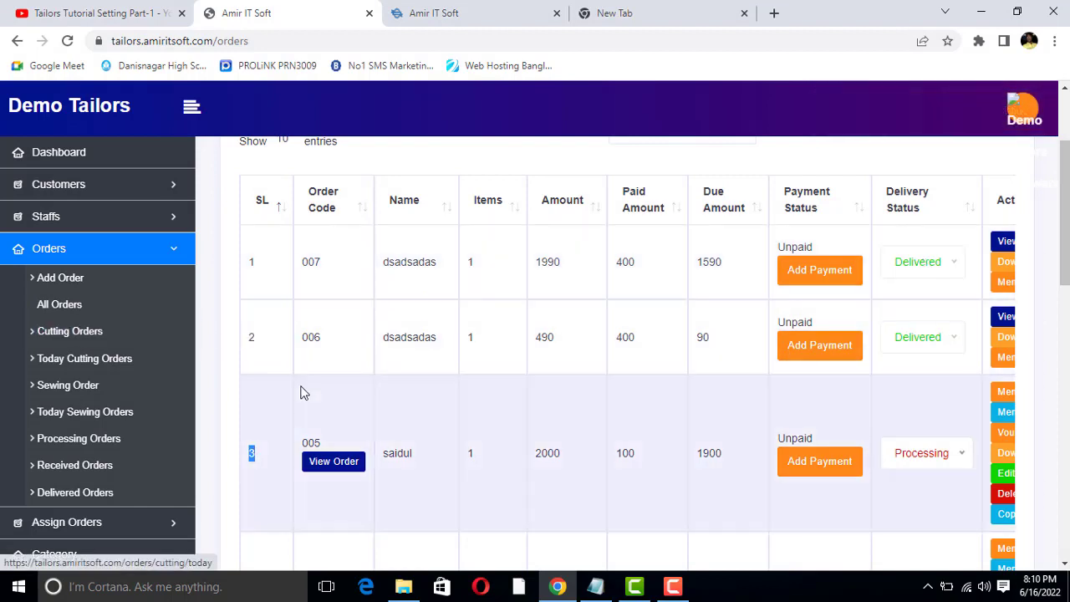
Open the admin dashboard and examine its cards for today's orders, income, expense, staff payments, order statuses and order items
click(94, 251)
click(75, 159)
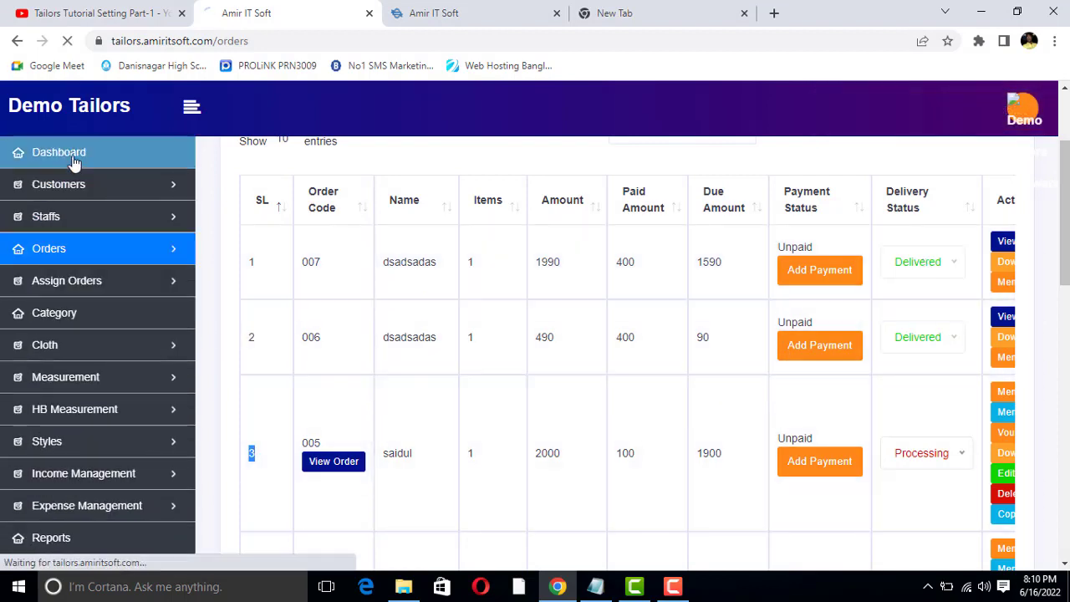
scroll(634, 358, down, 1)
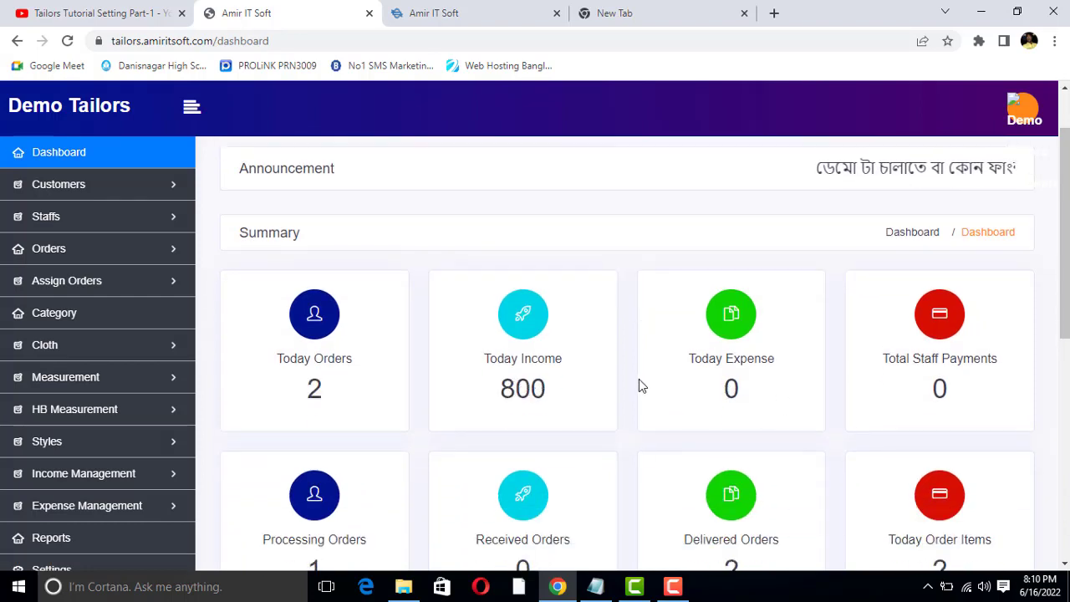
scroll(341, 323, down, 1)
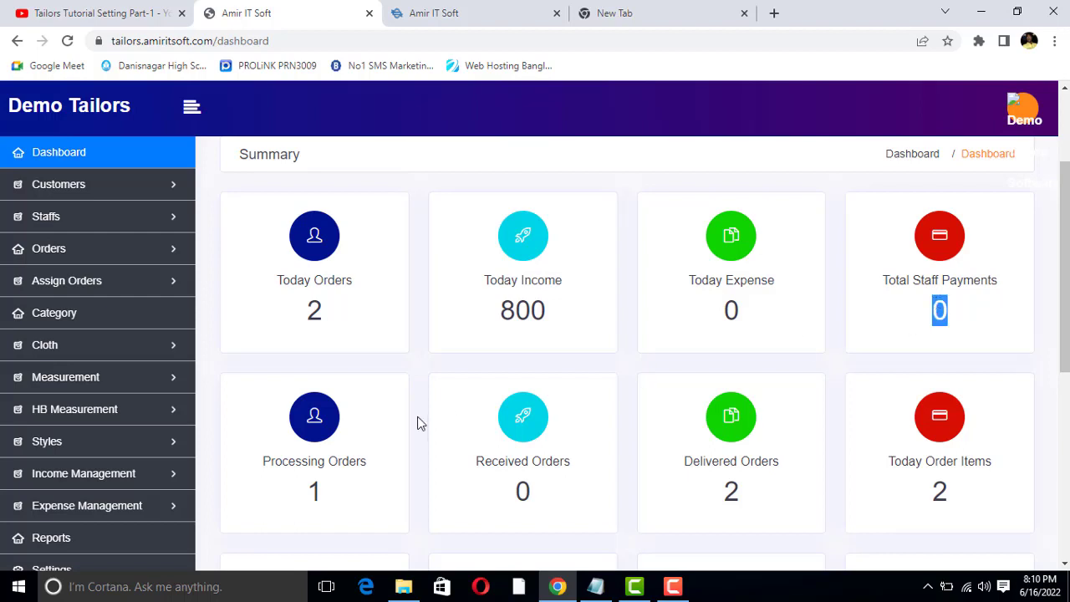
click(472, 493)
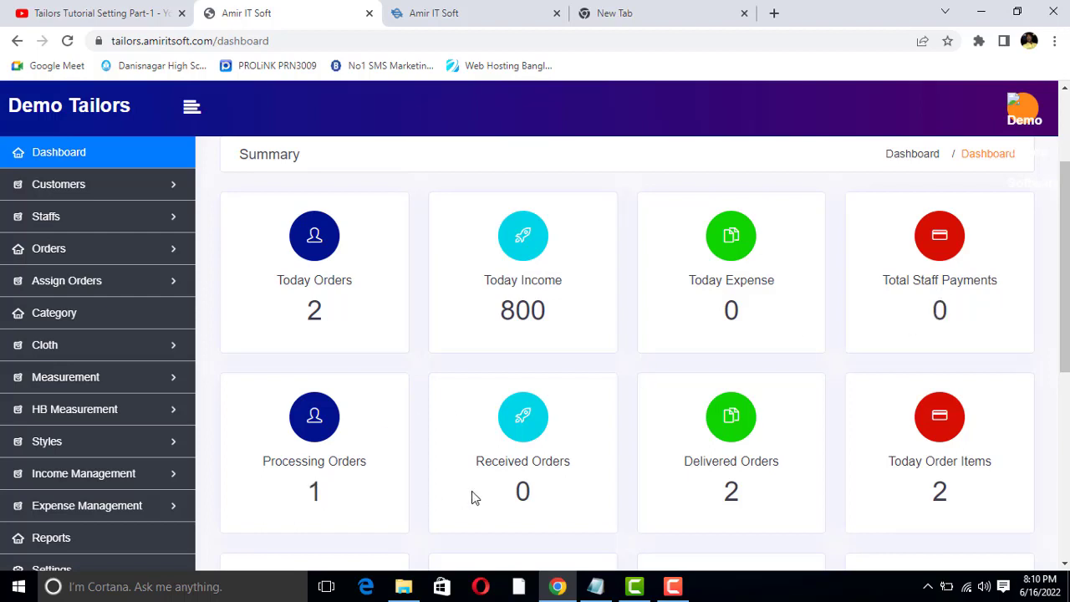
click(540, 493)
scroll(549, 477, down, 1)
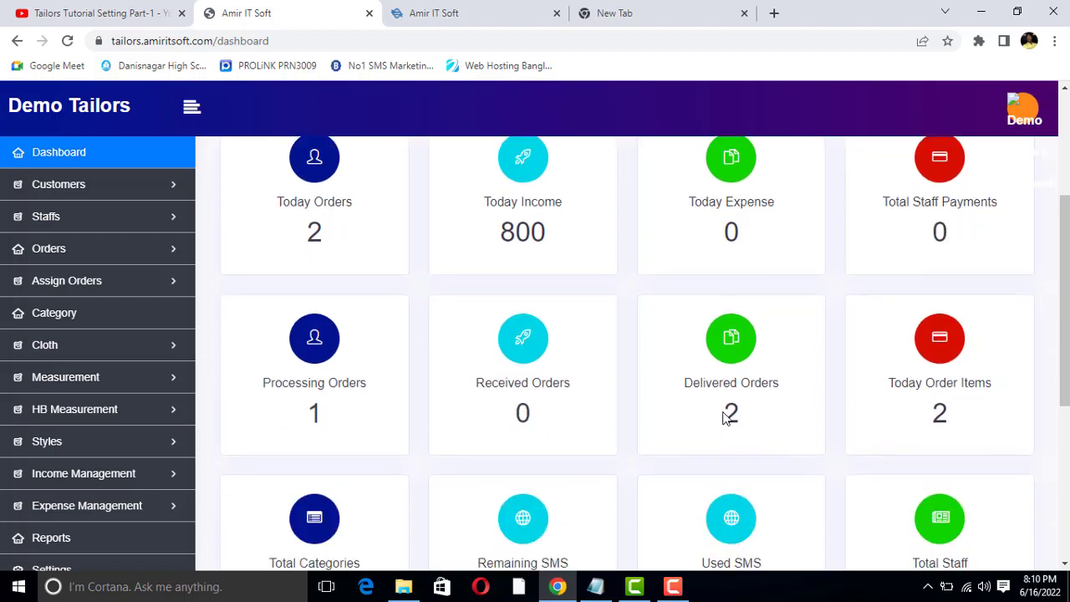
click(939, 412)
click(904, 425)
scroll(550, 392, down, 1)
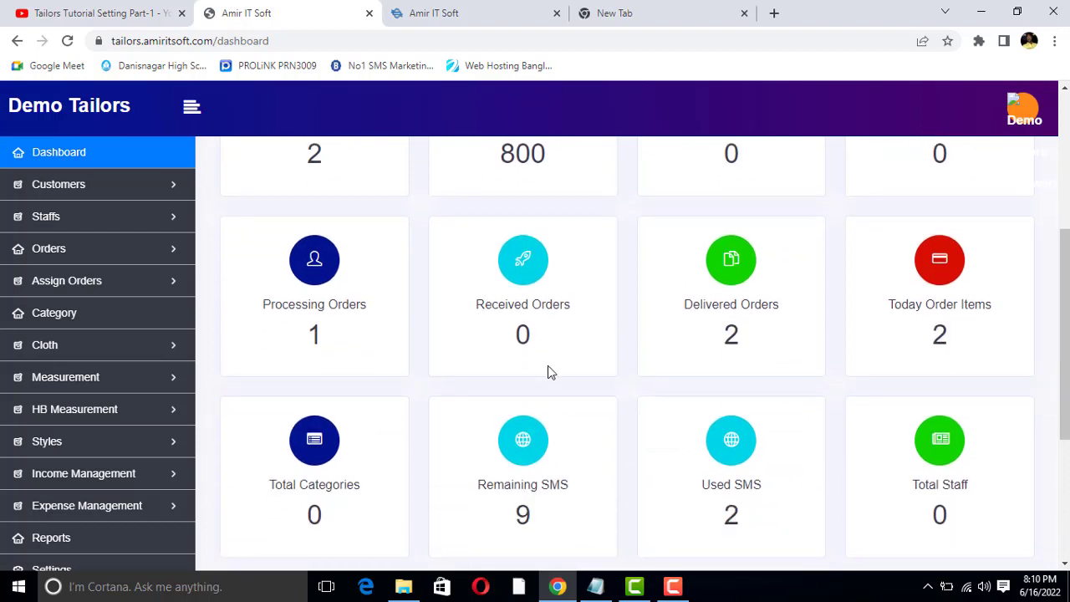
Examine the dashboard cards for total categories, remaining and used SMS, total staff and total customers
scroll(535, 342, down, 1)
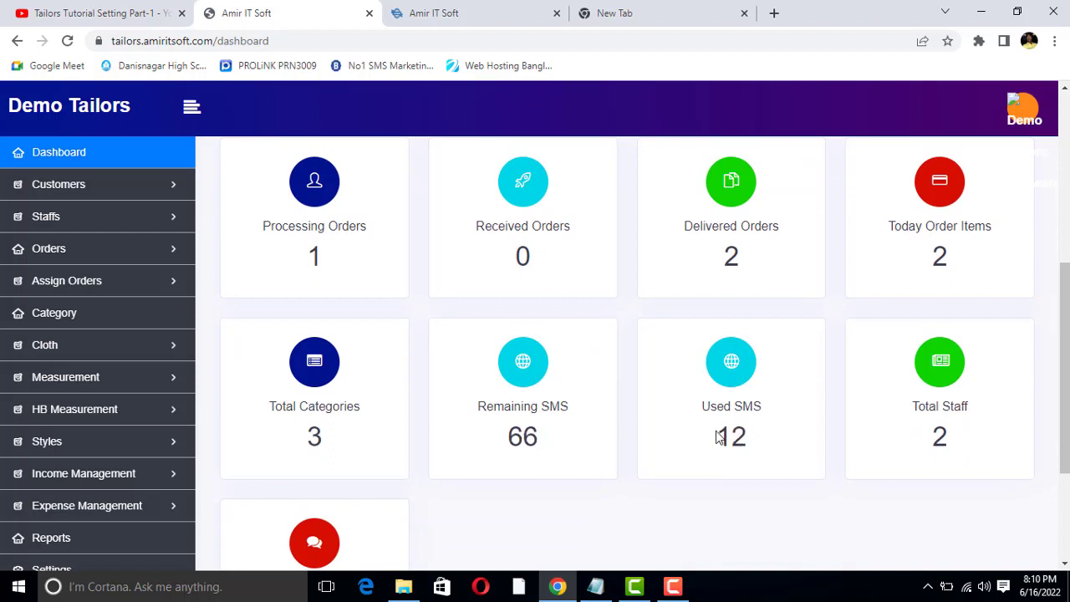
double_click(511, 437)
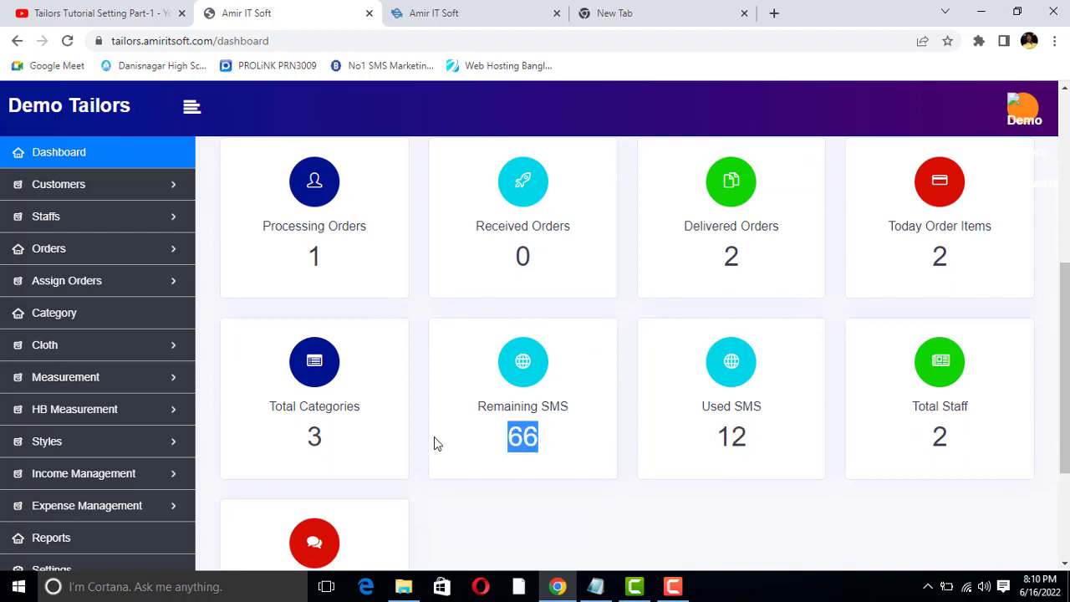
double_click(314, 436)
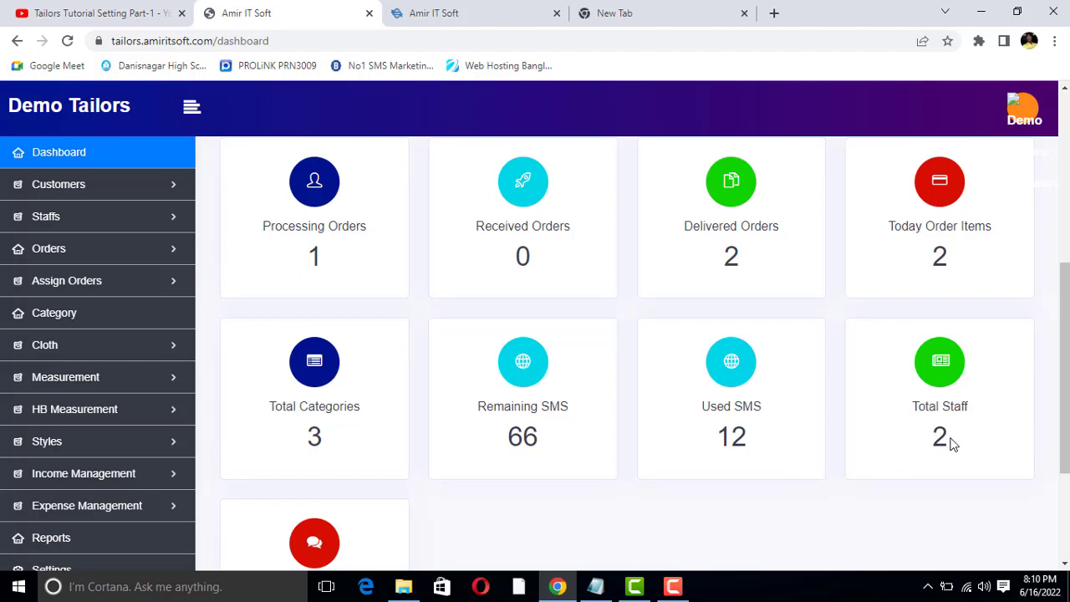
scroll(739, 459, down, 2)
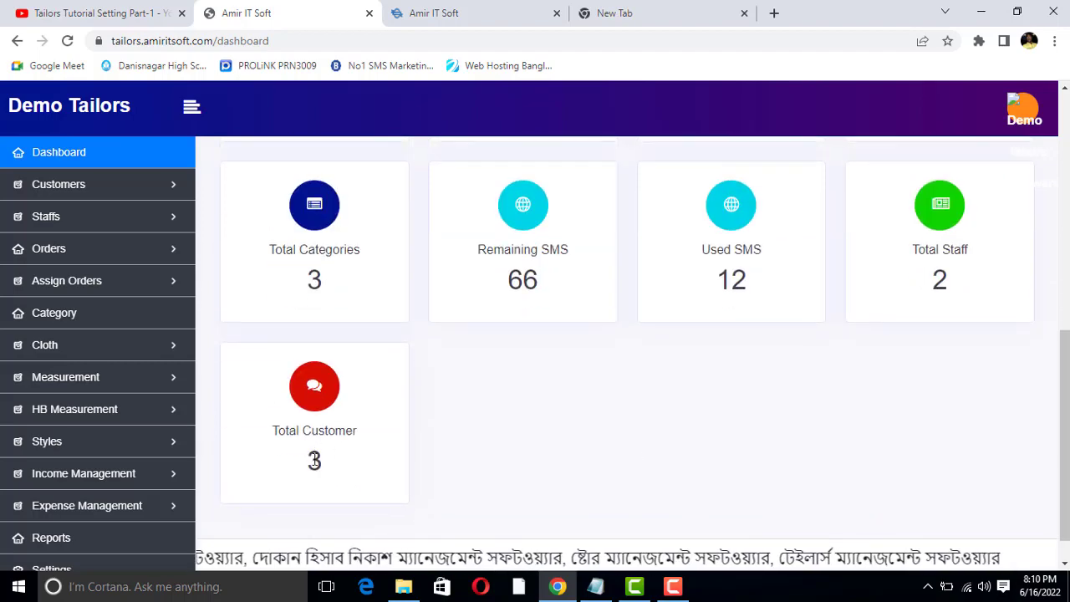
scroll(332, 471, up, 6)
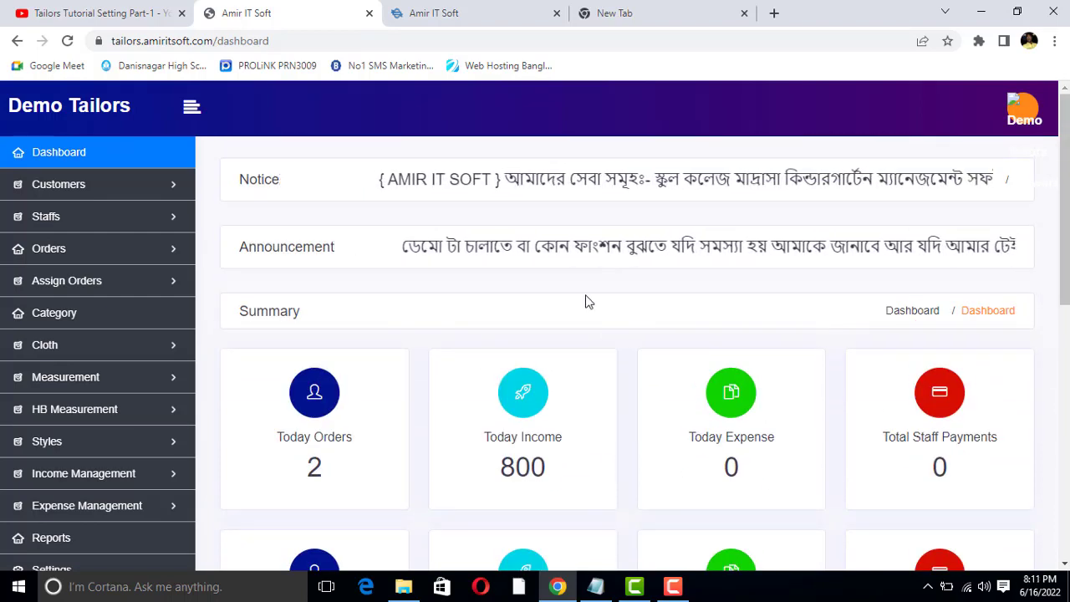
click(673, 586)
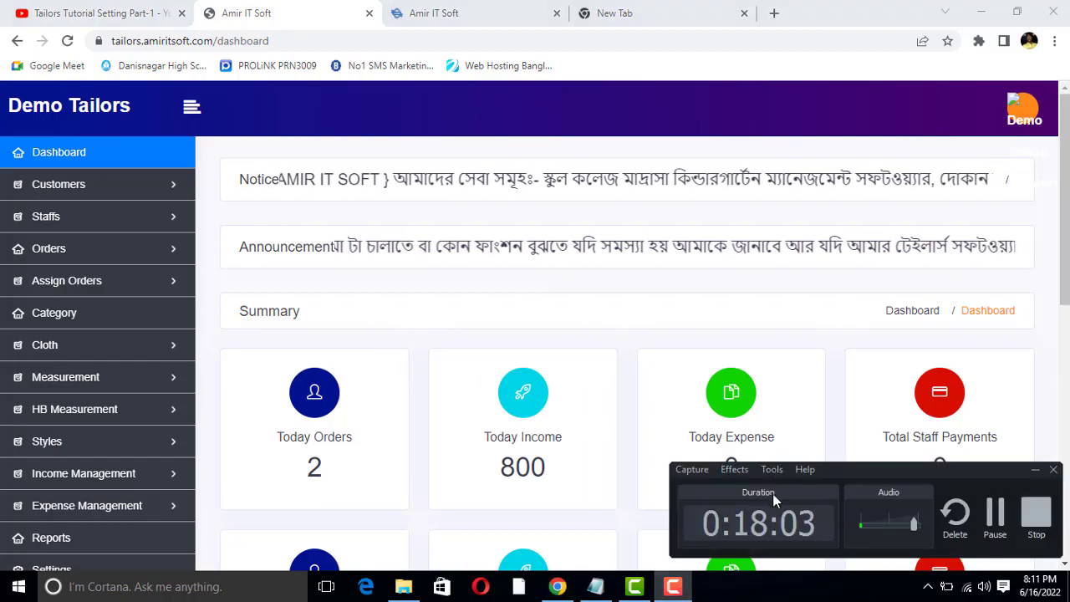